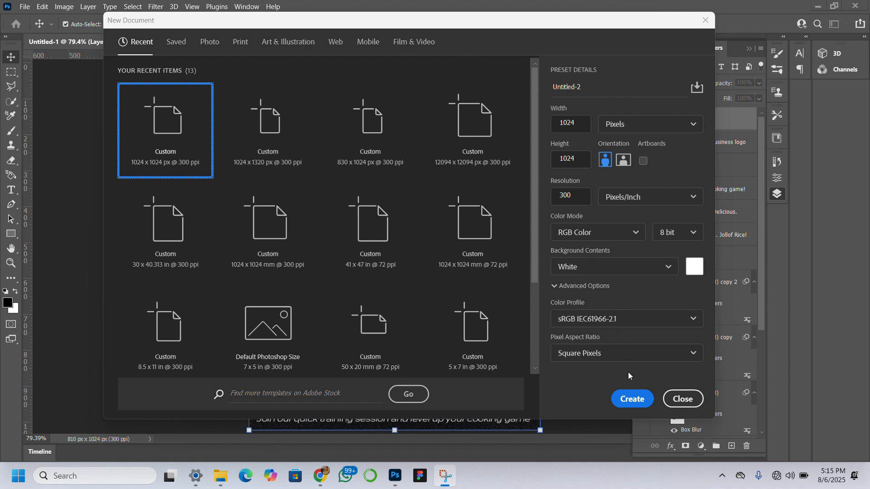
Create a 1024 x 1024 px document at 300 ppi with a white background and set its canvas width to 810 pixels.
click(629, 402)
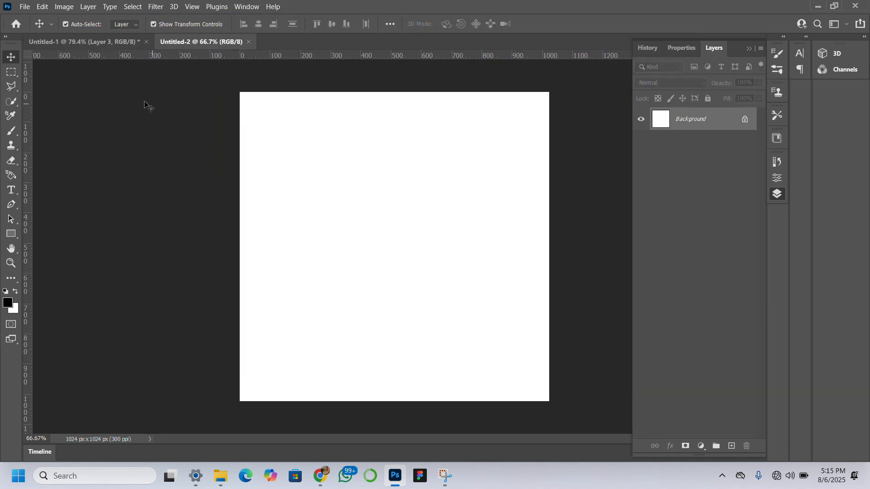
click(64, 7)
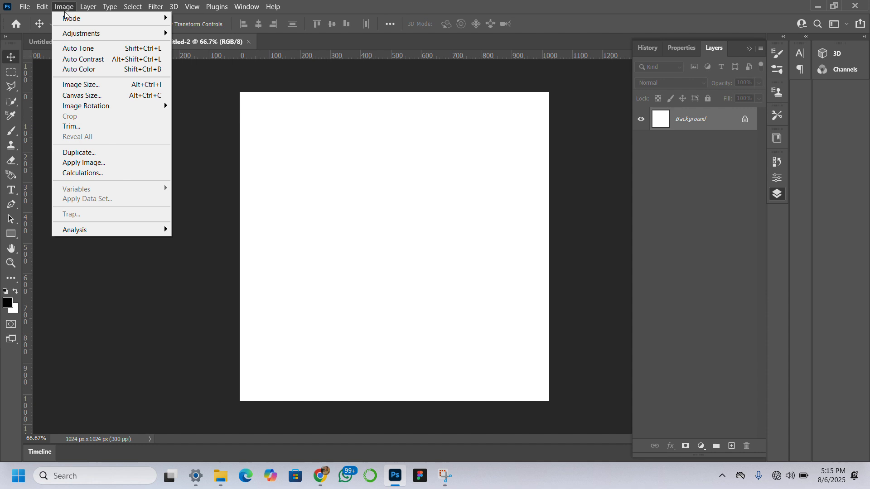
click(112, 96)
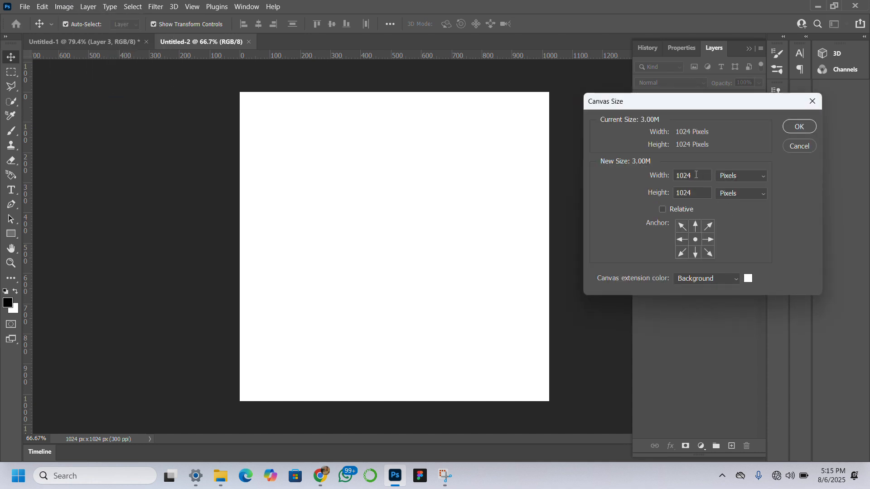
drag(694, 175, 677, 175)
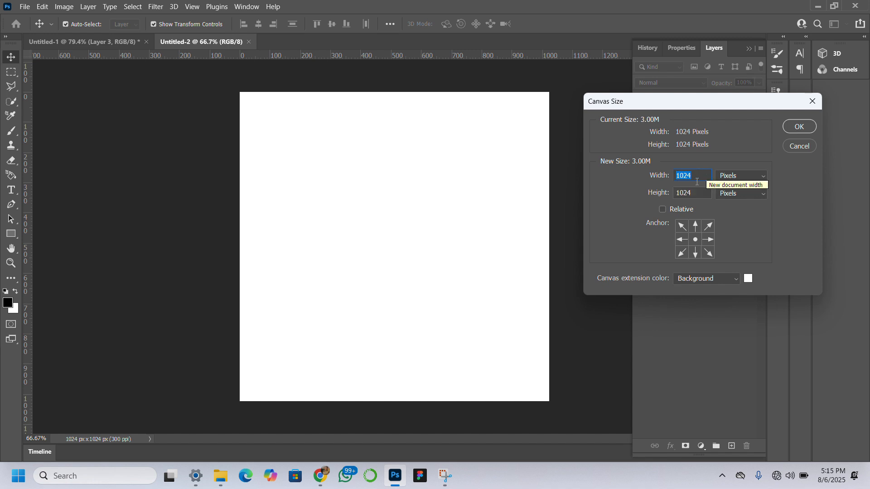
text(8)
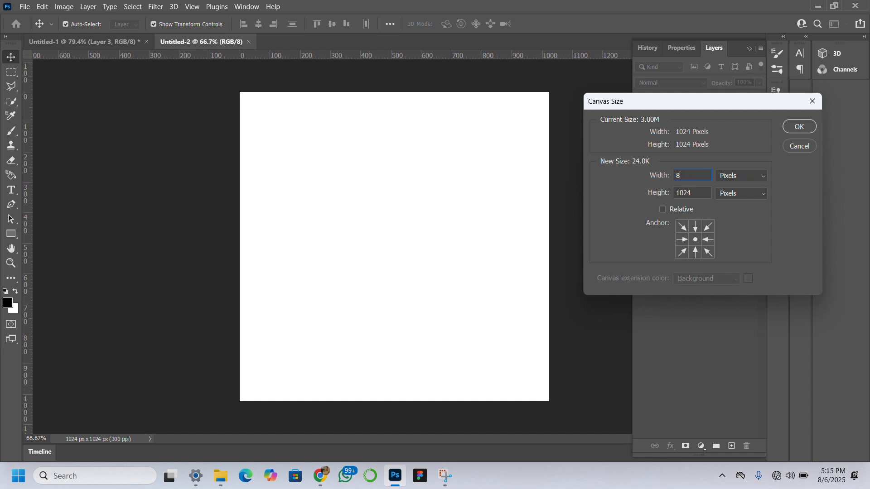
text(10)
click(797, 127)
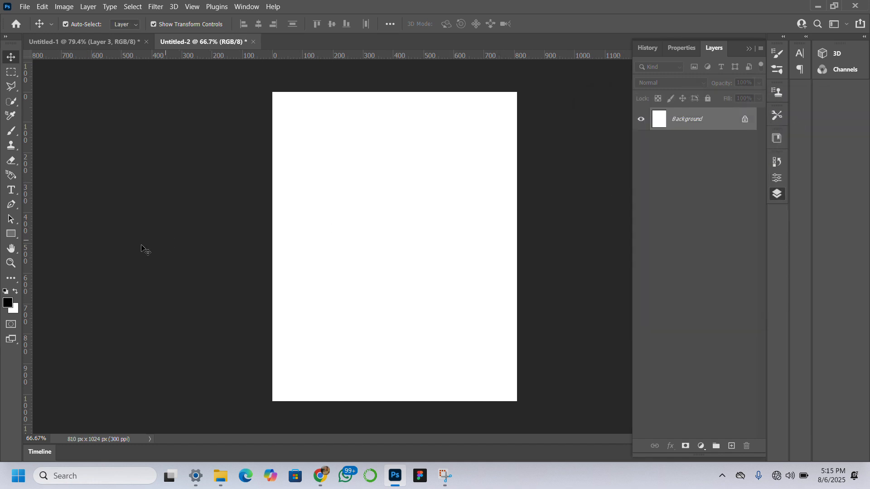
Place the jollof food, black smoke, open van, Jollof Mastery Hub logo, green leaves and city skyline images from Downloads into the document.
click(11, 263)
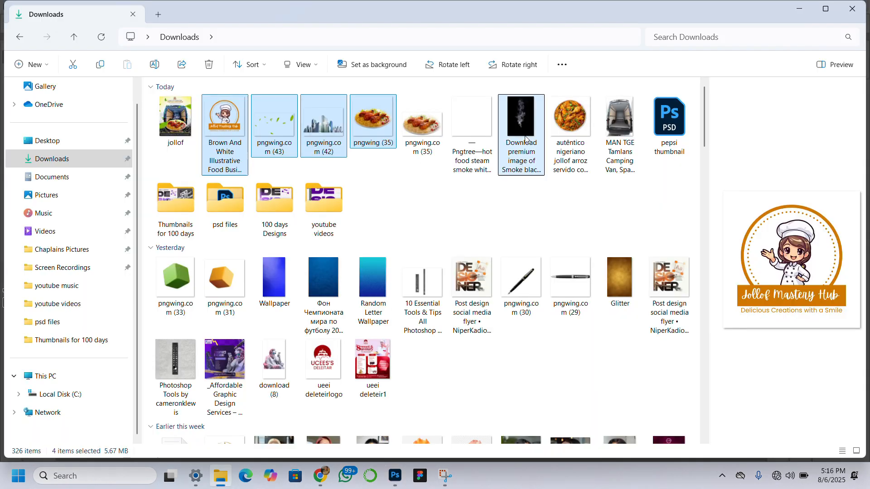
ctrl+click(525, 140)
ctrl+click(612, 126)
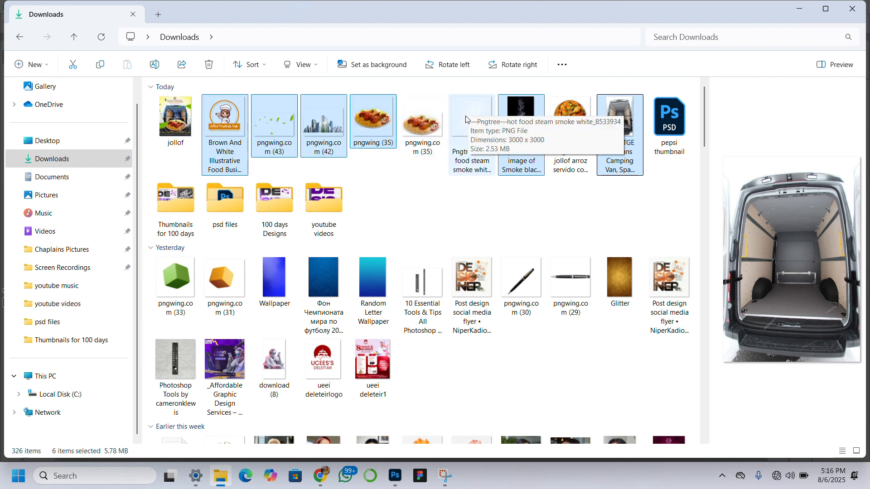
drag(359, 129, 401, 189)
key(Return)
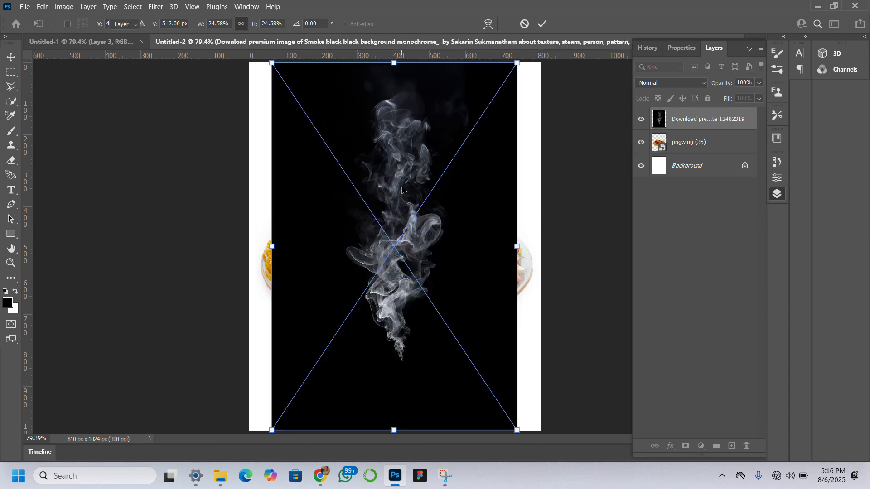
key(Return)
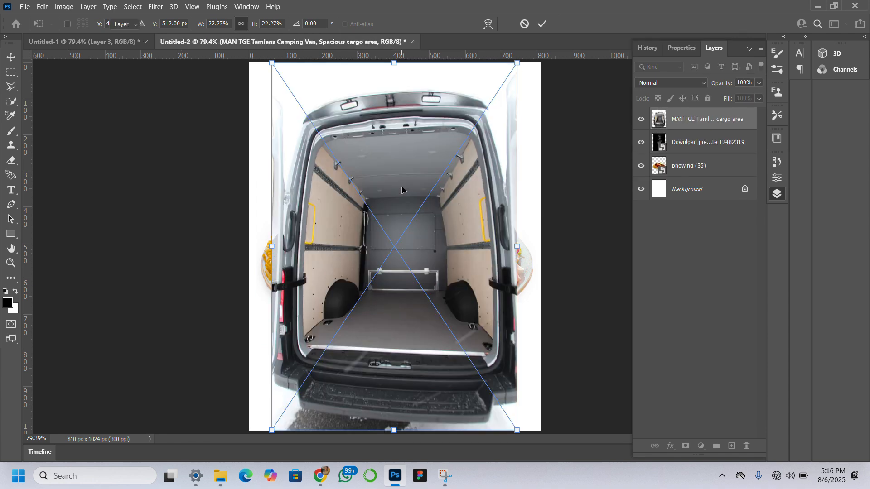
key(Return)
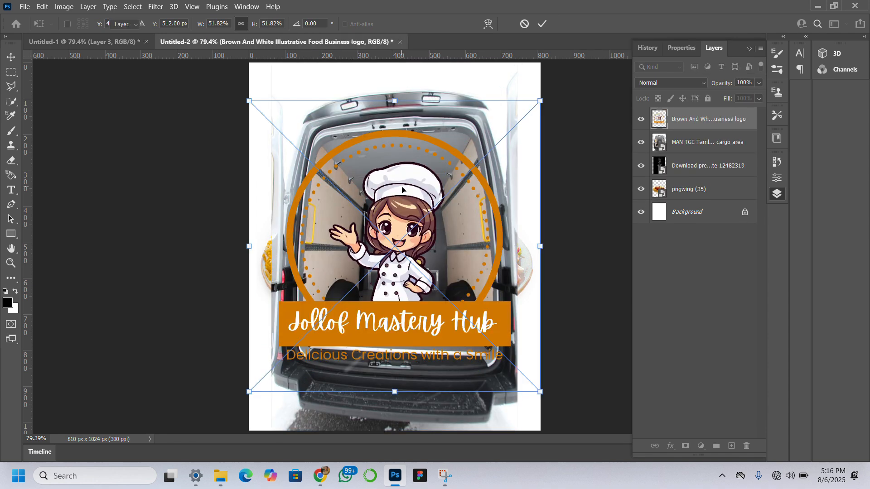
key(Return)
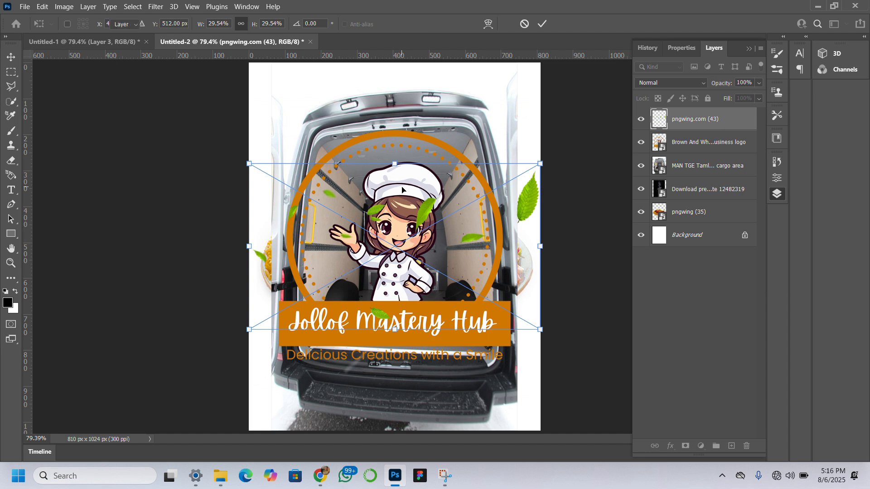
key(Return)
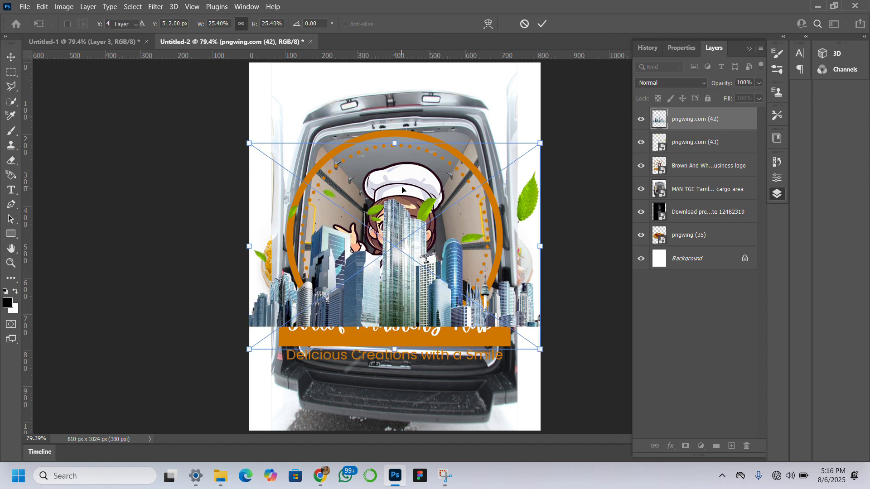
key(Return)
Find the black hand-drawn food doodle pattern in the Downloads folder and place it in the document.
mouse_move(229, 480)
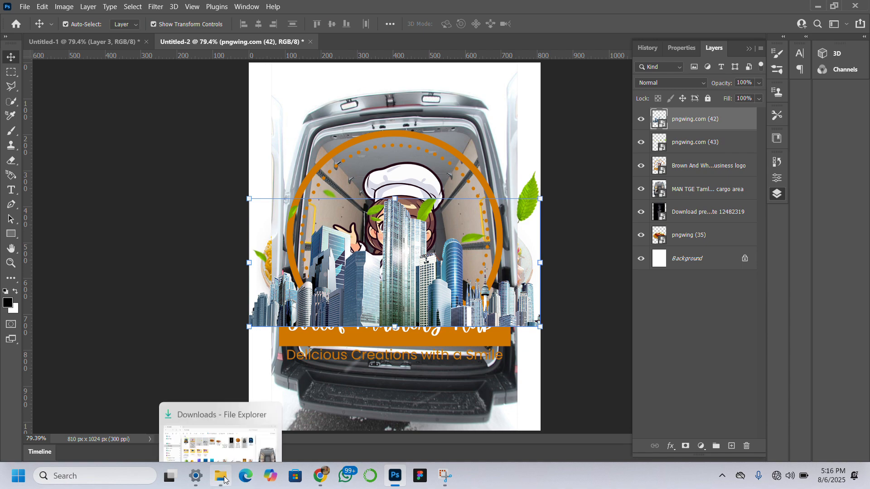
click(232, 453)
scroll(567, 211, down, 12)
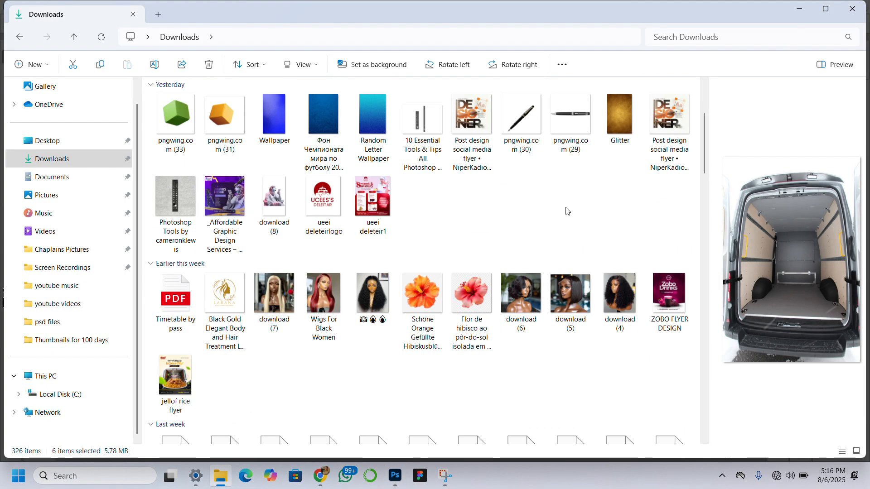
scroll(567, 211, down, 5)
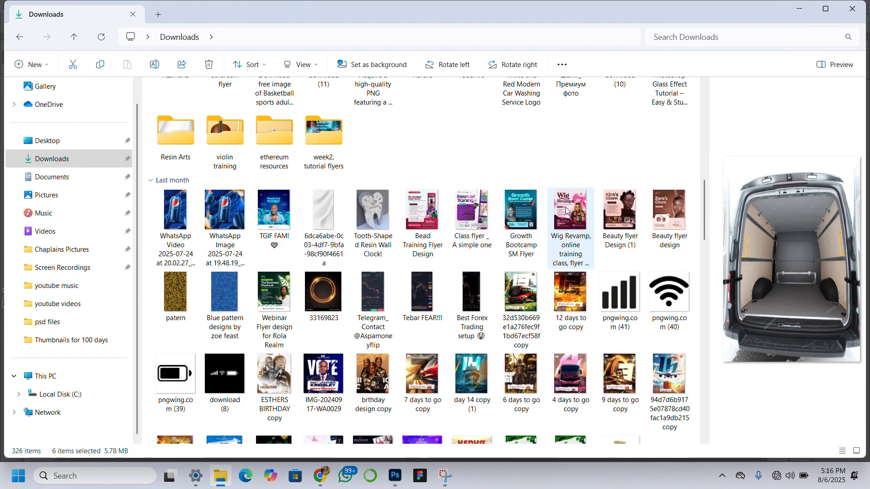
scroll(567, 211, down, 8)
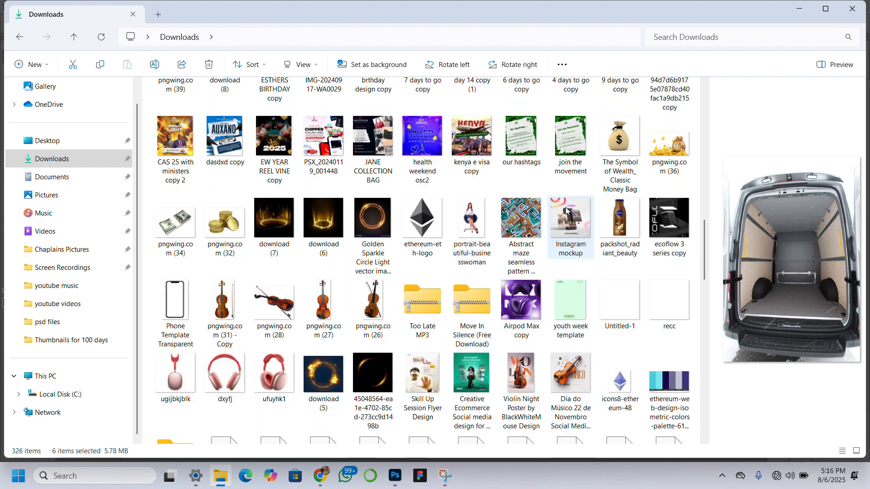
scroll(566, 209, down, 3)
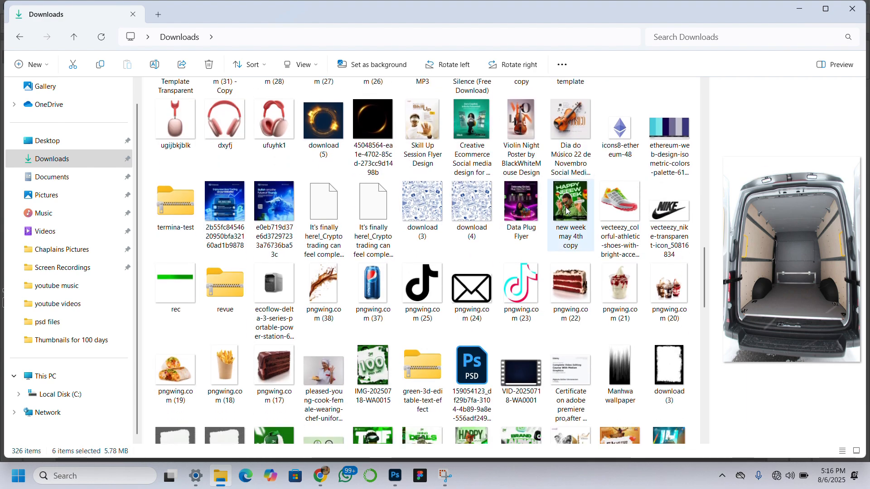
scroll(566, 207, up, 2)
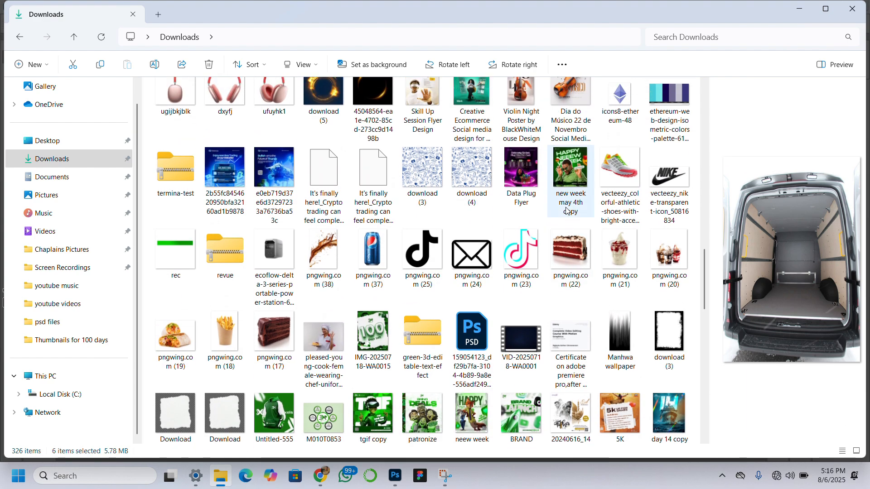
scroll(566, 210, down, 7)
scroll(567, 211, down, 1)
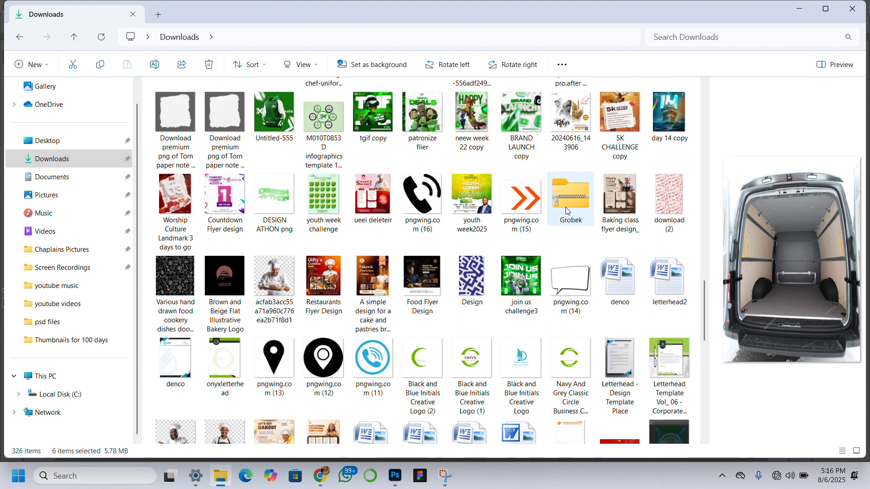
click(180, 272)
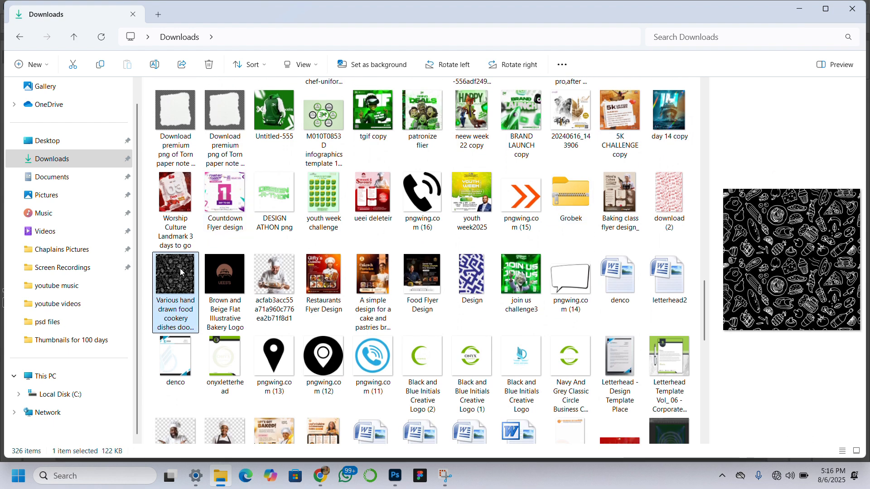
mouse_move(180, 268)
mouse_down()
mouse_move(274, 354)
mouse_move(398, 423)
mouse_move(394, 469)
mouse_move(409, 327)
mouse_move(391, 229)
mouse_up()
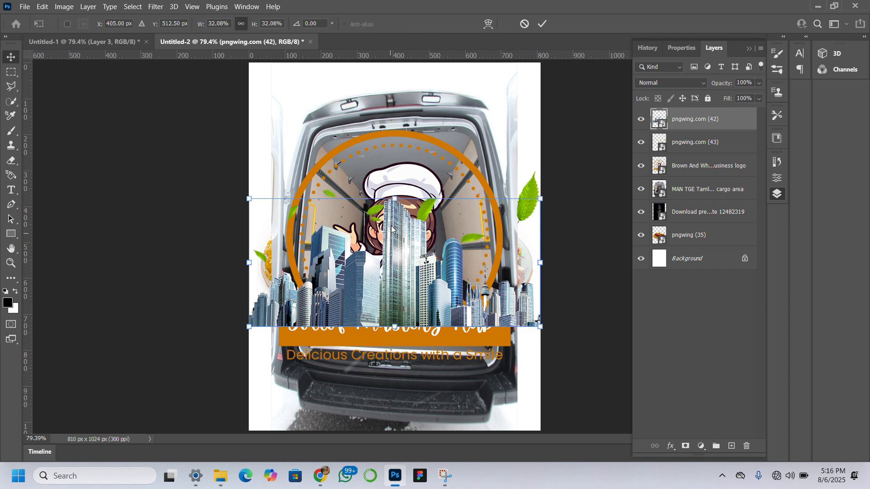
key(Return)
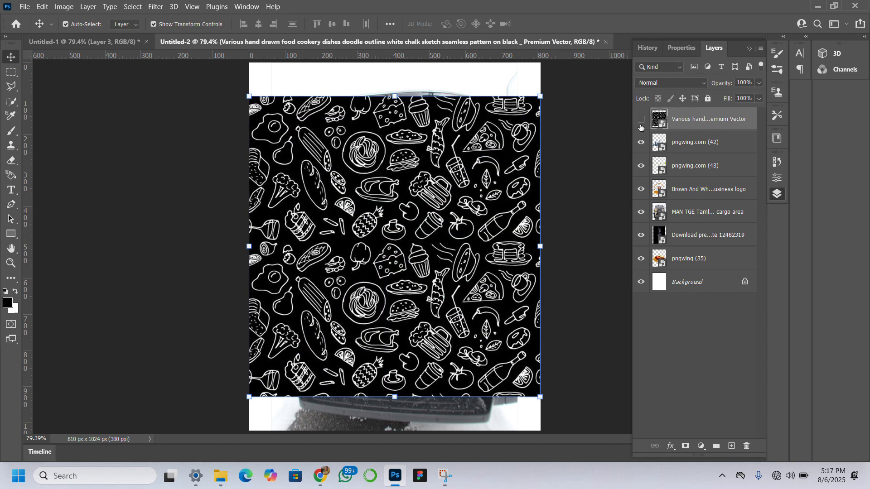
Hide all the placed image layers and select the Background layer.
click(640, 119)
click(640, 141)
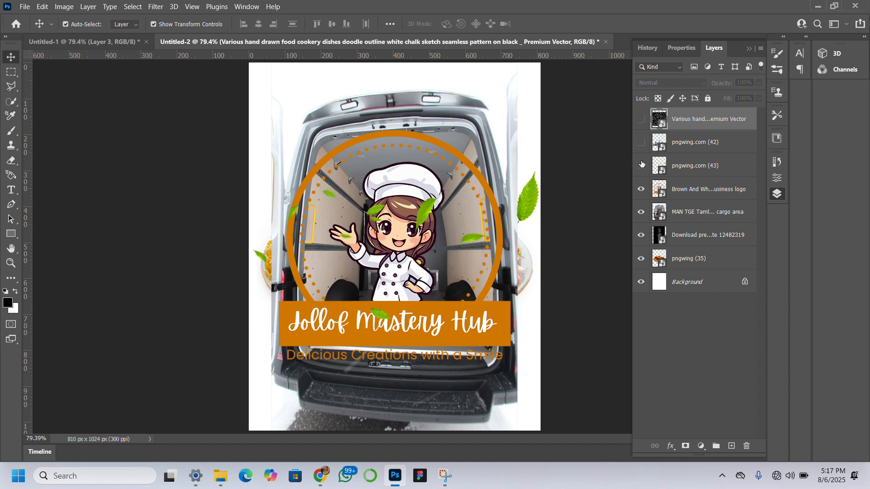
click(640, 165)
click(641, 189)
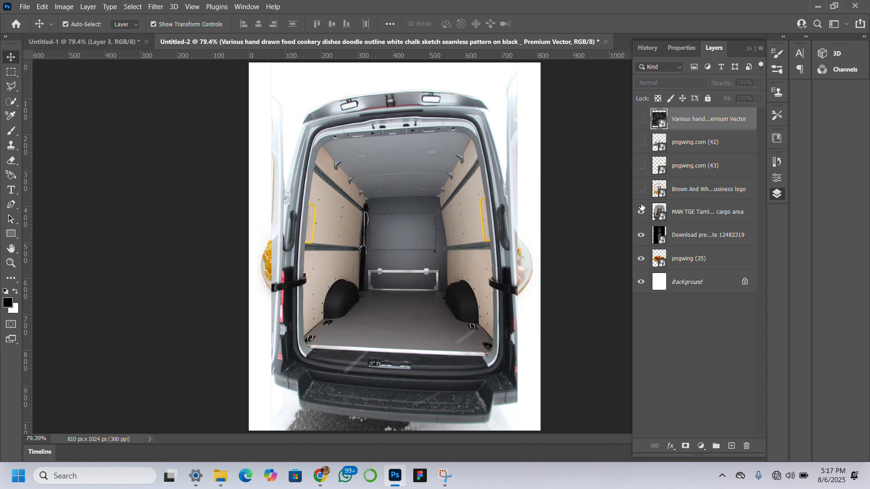
click(641, 235)
click(642, 259)
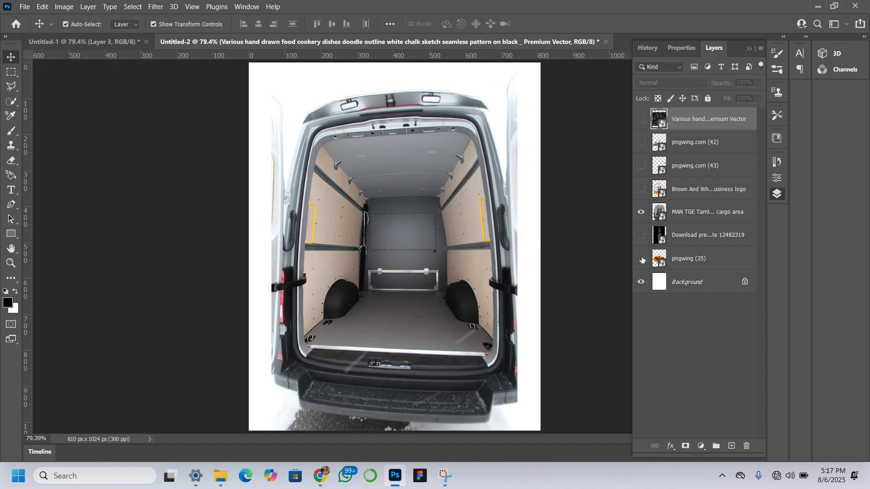
click(683, 290)
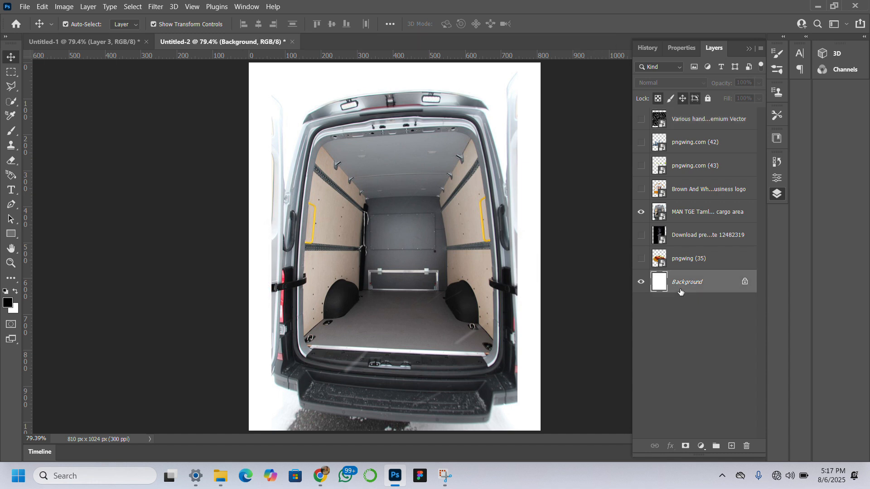
click(640, 212)
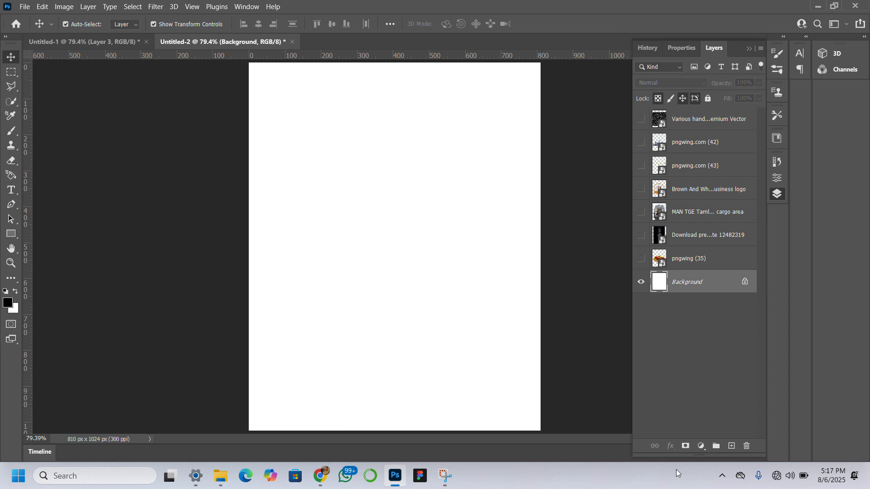
Add a gradient fill layer directly above the Background and open its gradient for editing.
click(700, 446)
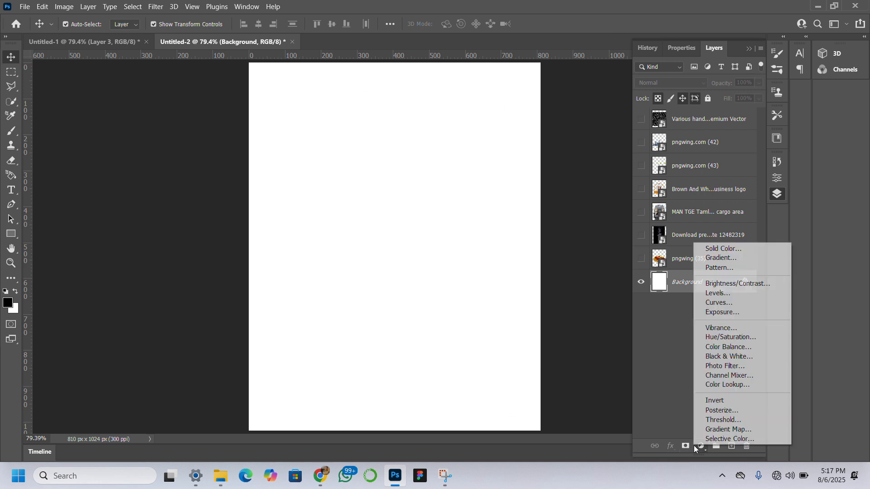
click(725, 258)
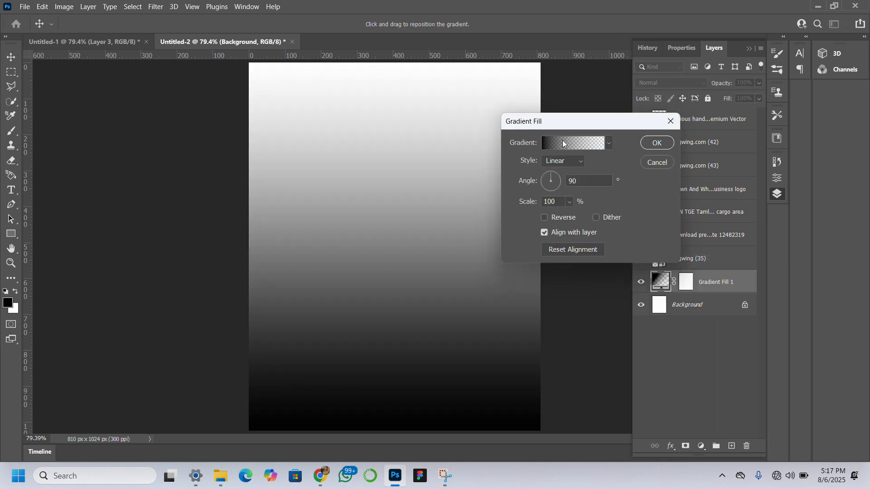
click(569, 143)
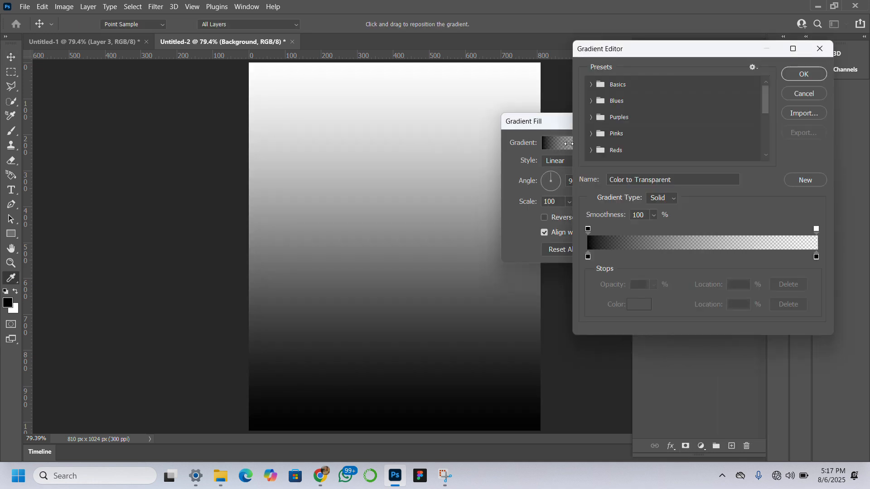
Recolour the gradient's starting colour stop at 0% to a very pale yellowish cream and accept the edited gradient.
click(587, 257)
click(638, 305)
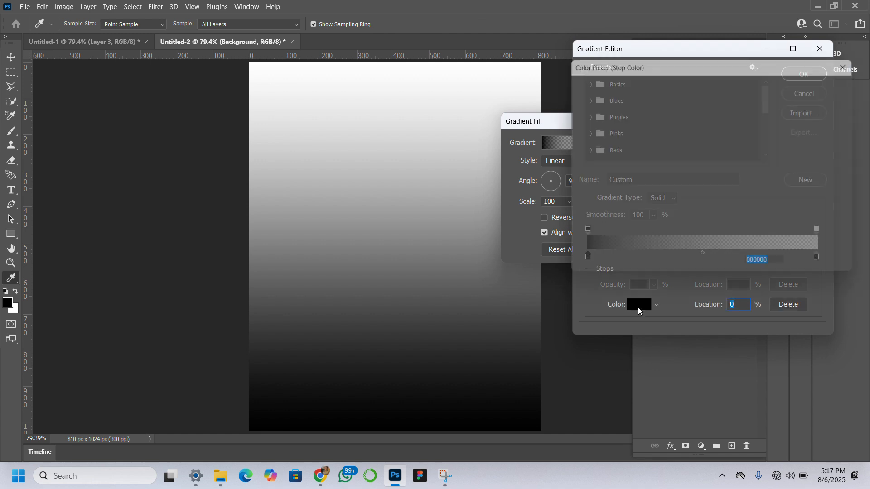
click(580, 95)
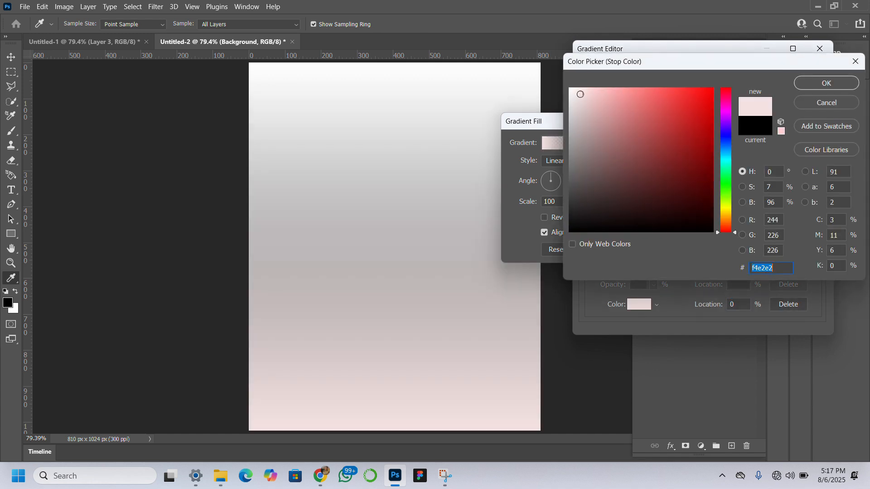
text(ffffff)
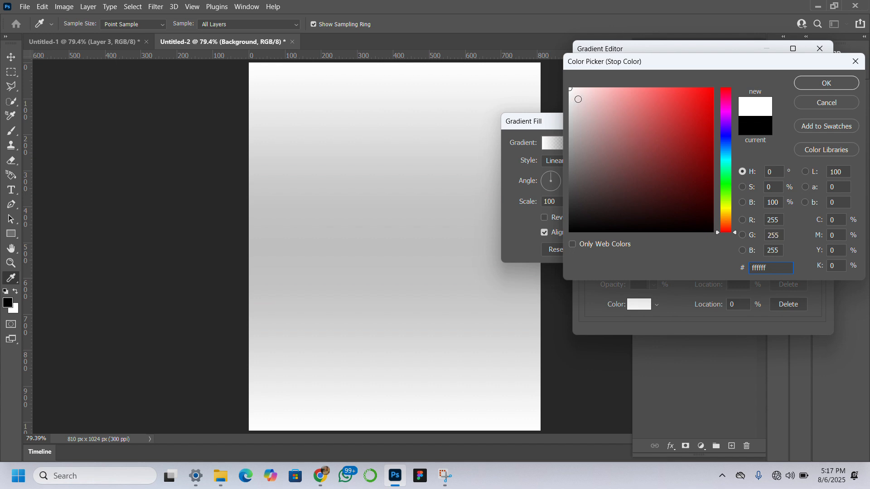
click(578, 91)
drag(578, 91, 572, 87)
drag(729, 232, 728, 203)
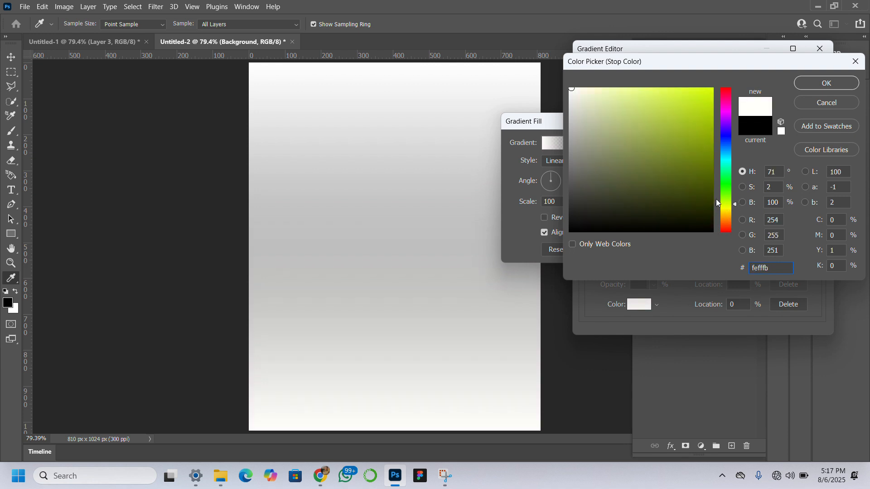
click(584, 92)
drag(584, 92, 575, 76)
click(827, 84)
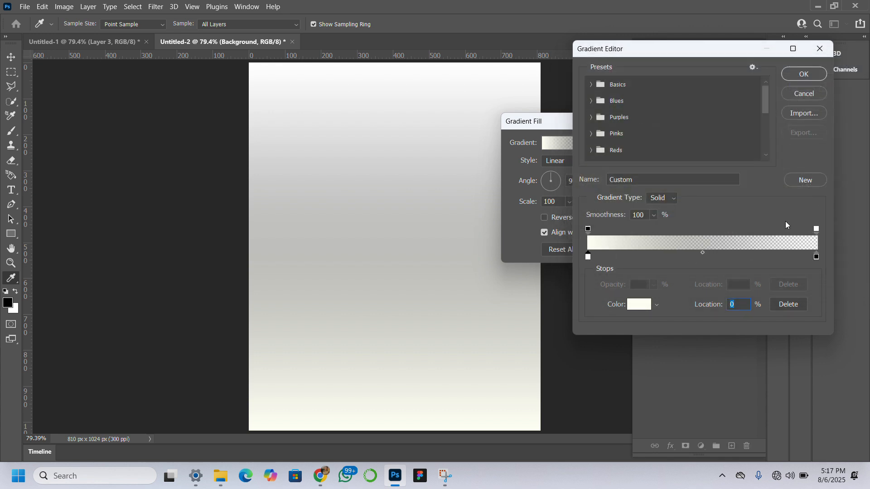
click(811, 75)
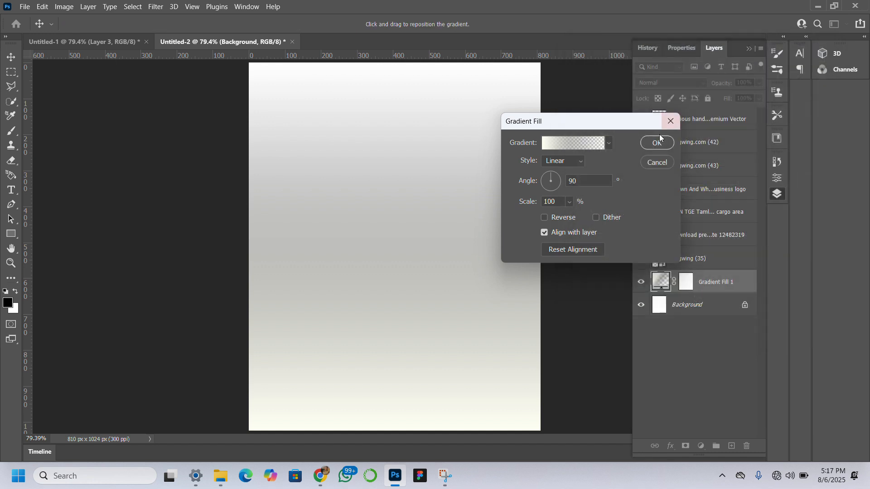
Set the gradient fill to the Radial style, reverse it, and rotate its angle to about 8°.
click(565, 162)
click(553, 183)
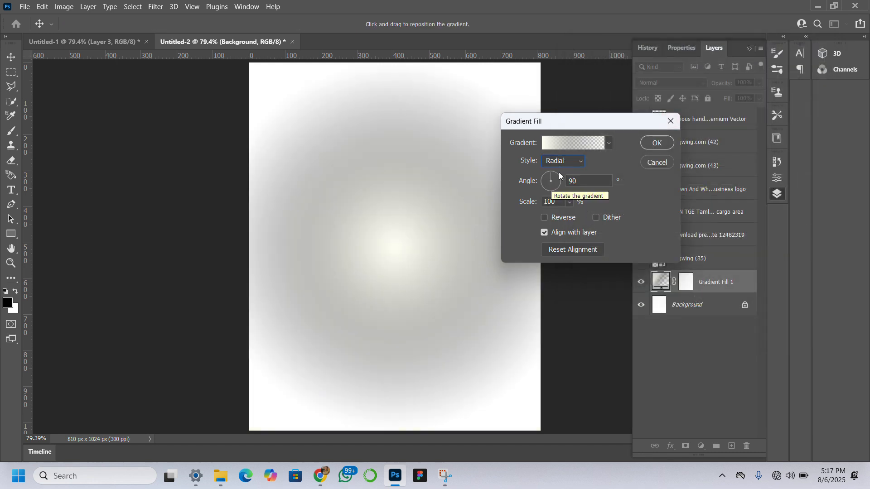
click(558, 179)
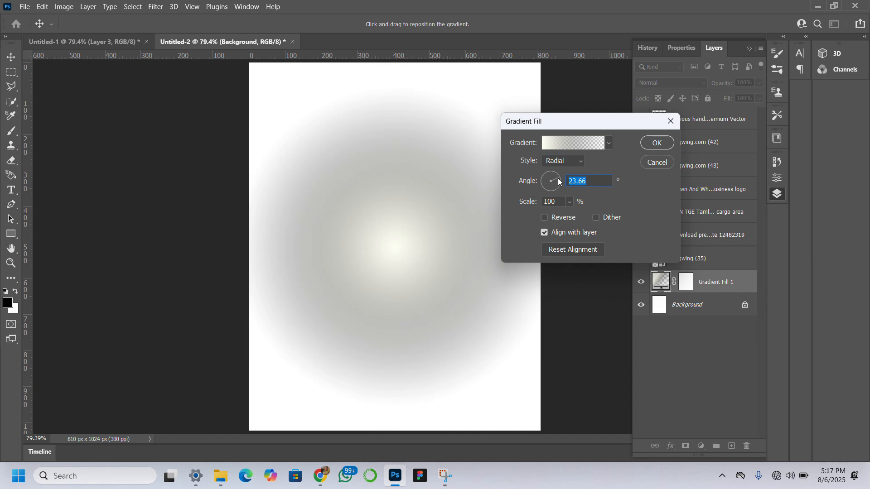
drag(557, 190, 558, 170)
click(544, 217)
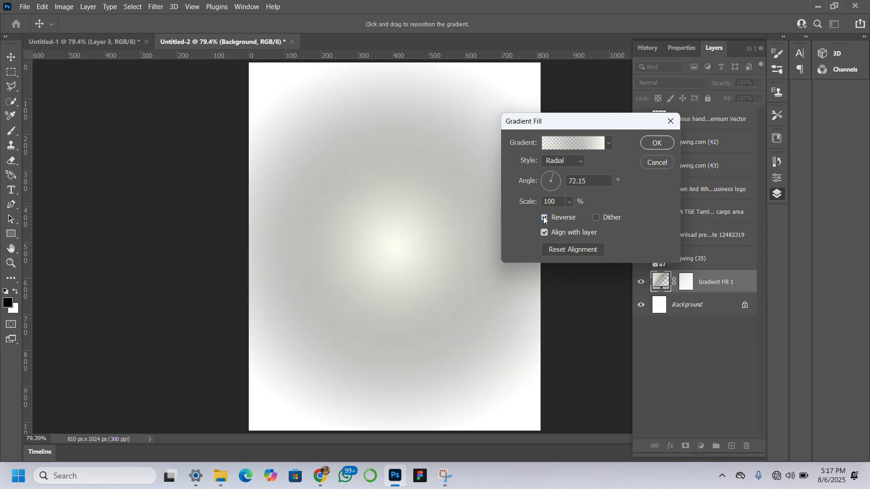
drag(555, 179, 560, 182)
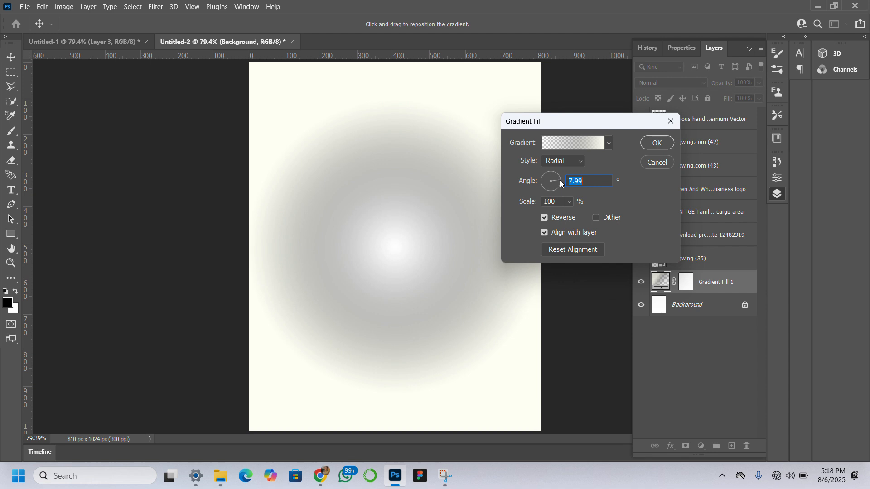
Change the gradient's black colour stop at 100% to white ffffff and apply the gradient fill.
click(579, 146)
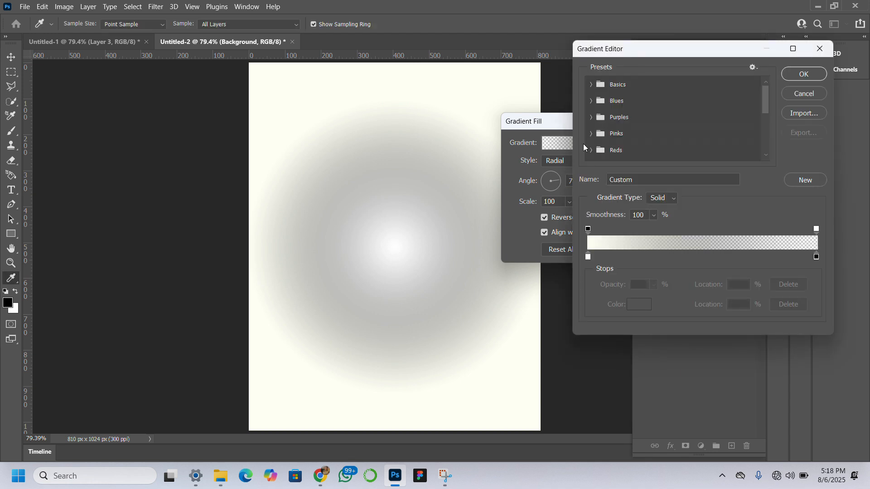
click(817, 257)
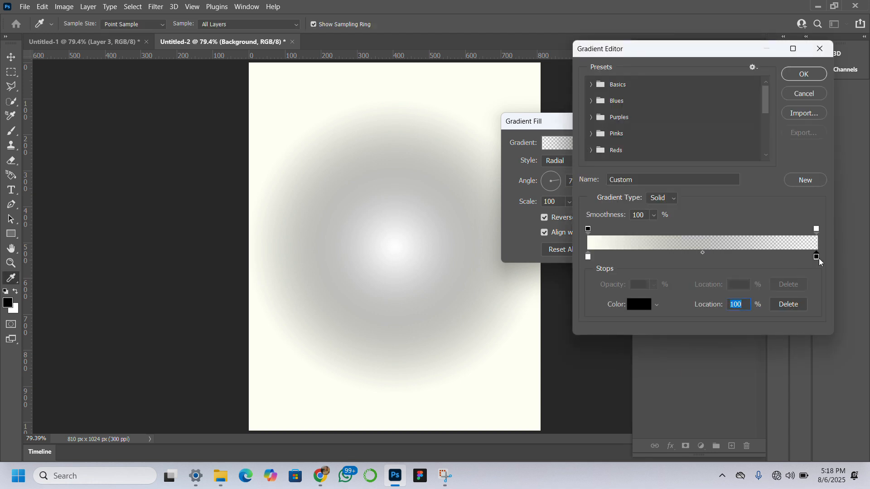
click(635, 305)
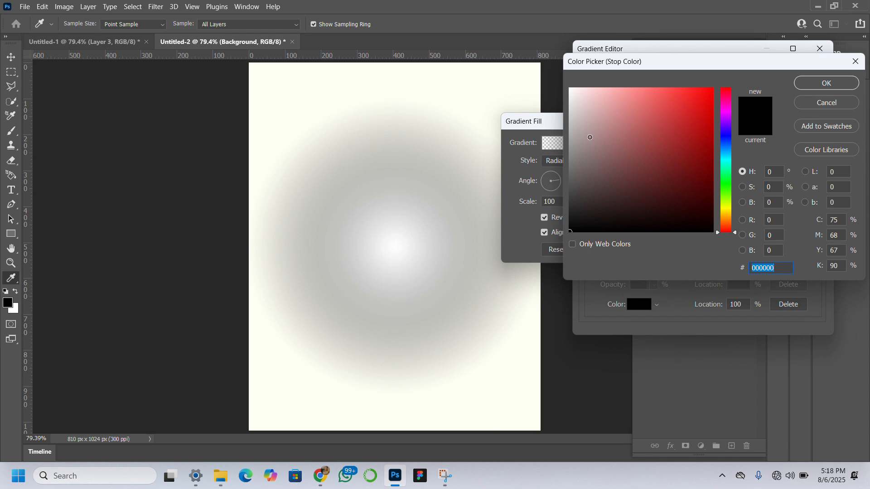
drag(590, 138, 489, 6)
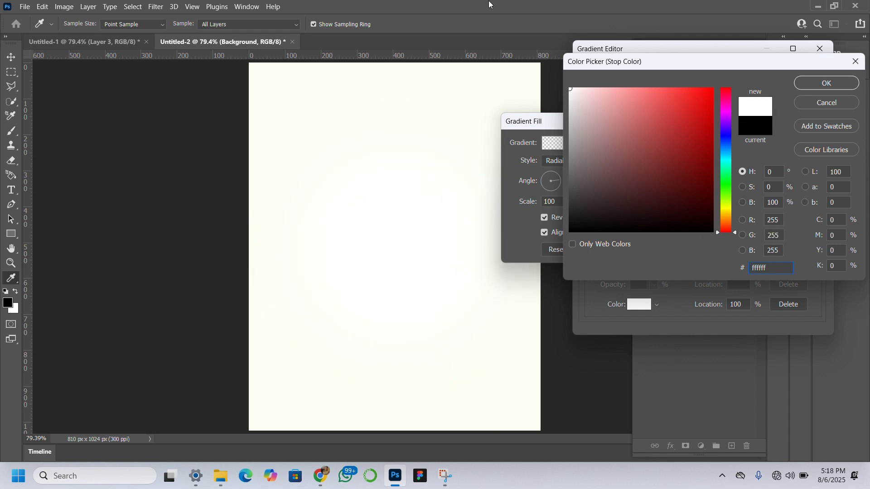
click(827, 83)
click(804, 74)
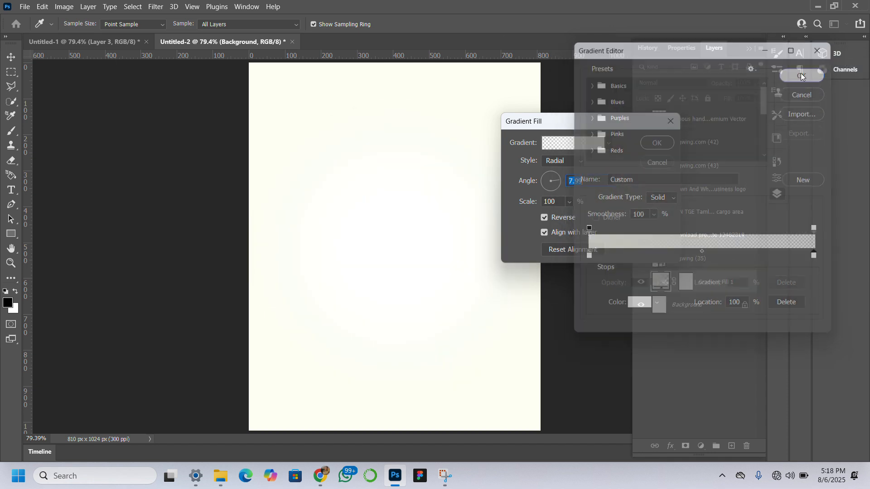
click(654, 143)
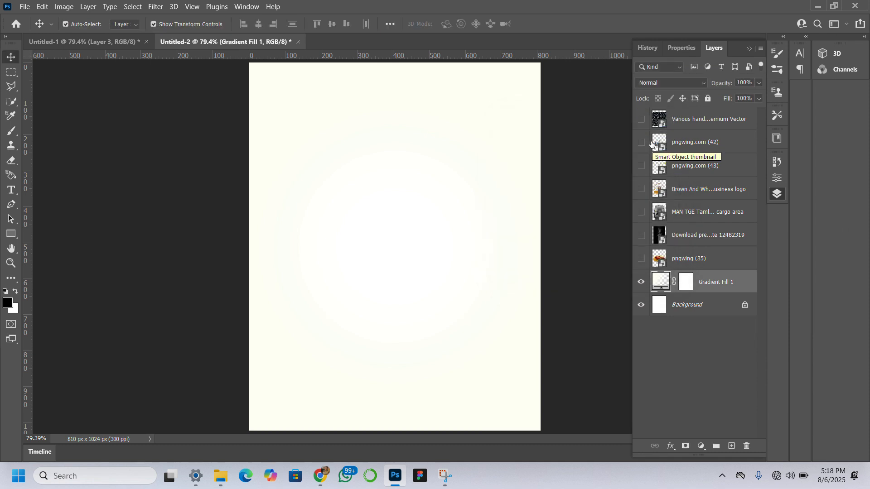
Show the open van layer and scale it down proportionally to about 600 px wide, resting on the canvas's bottom edge.
click(642, 213)
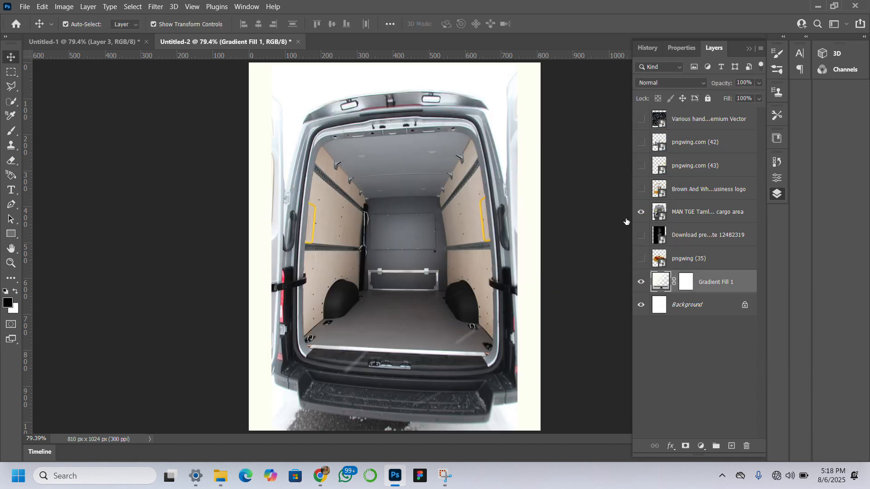
click(356, 221)
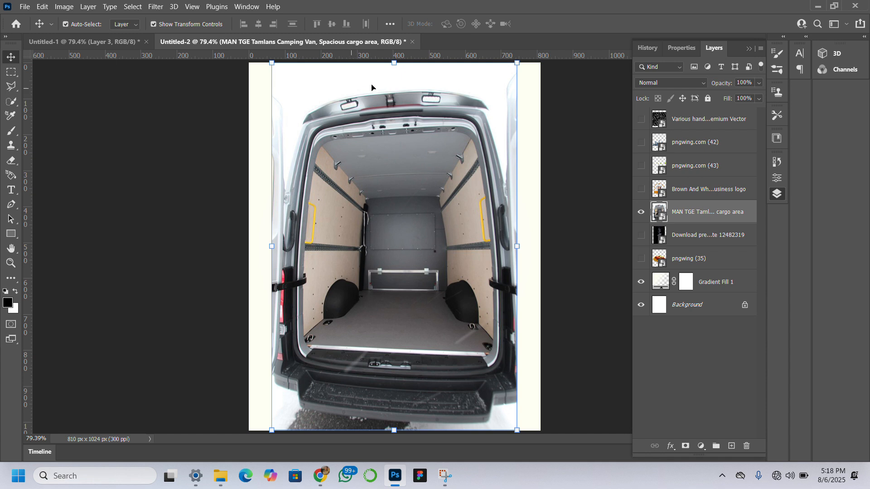
drag(396, 74, 397, 108)
key(Return)
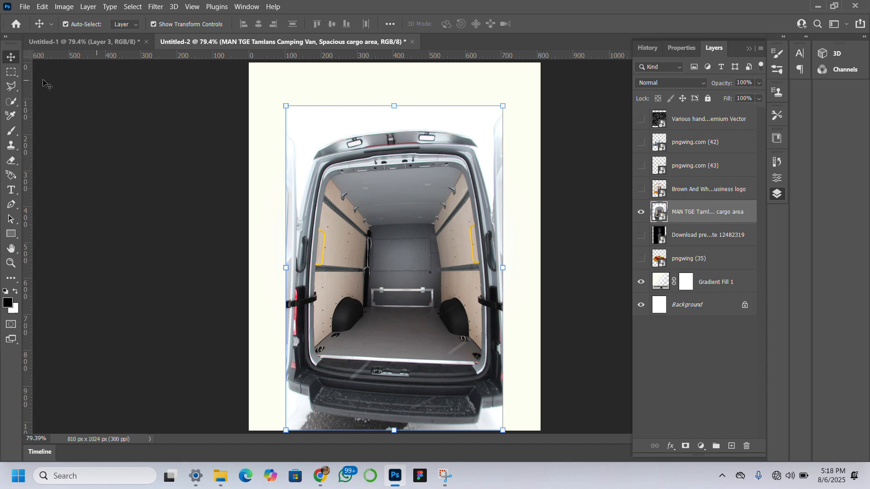
Convert the van layer to a smart object and lay a Perspective Warp grid over the whole van image.
right_click(710, 217)
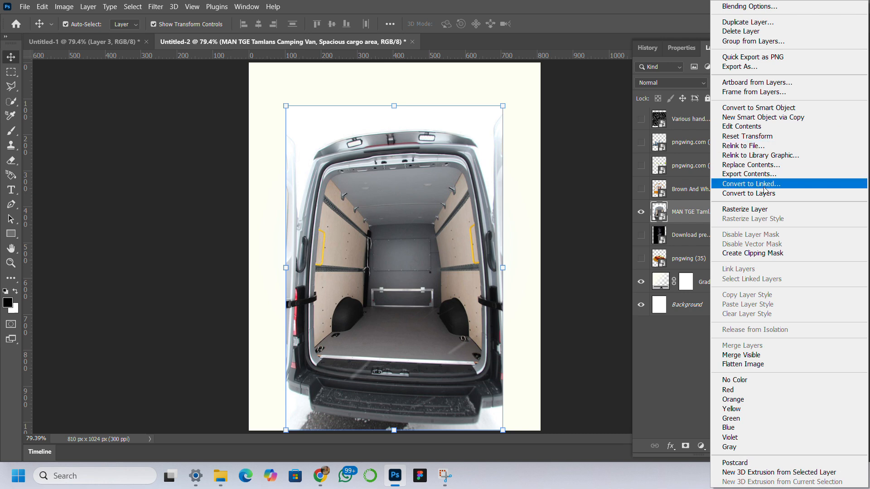
click(773, 109)
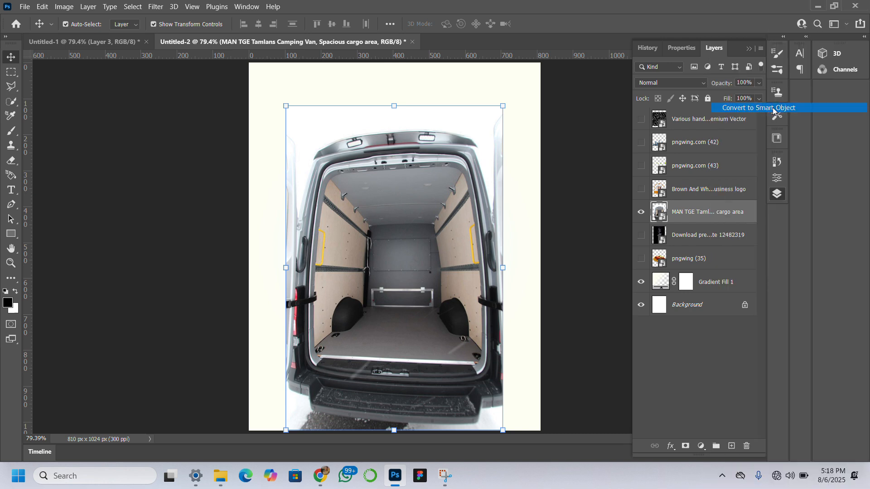
click(43, 6)
click(41, 6)
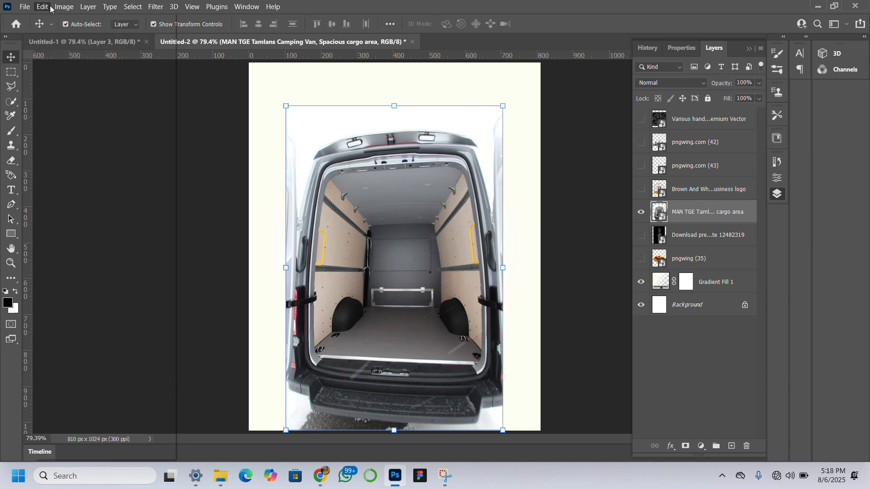
click(133, 6)
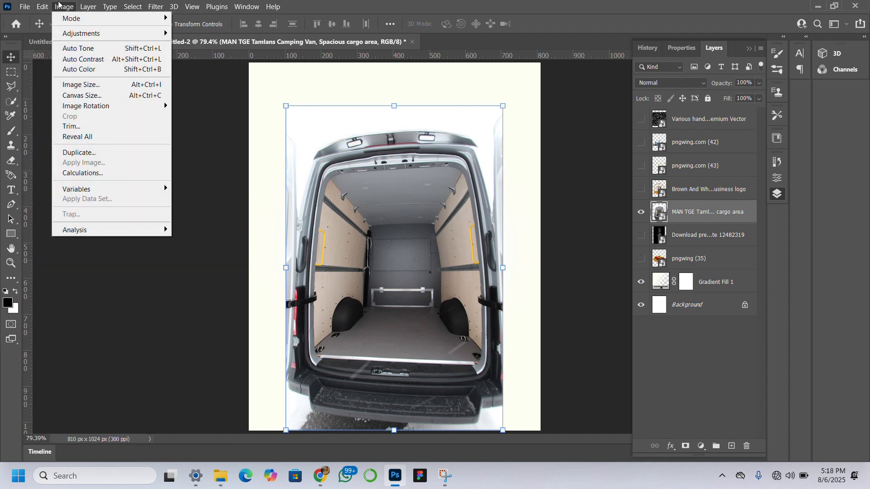
mouse_move(44, 5)
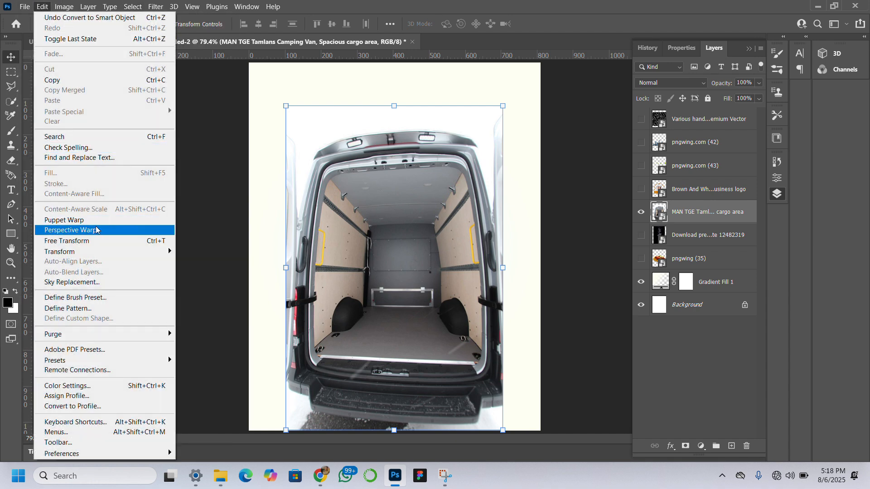
click(96, 231)
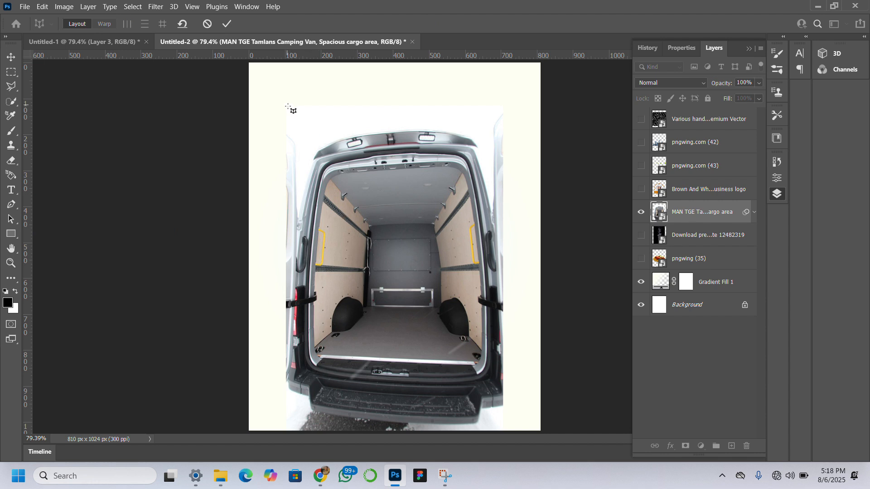
drag(287, 105, 515, 432)
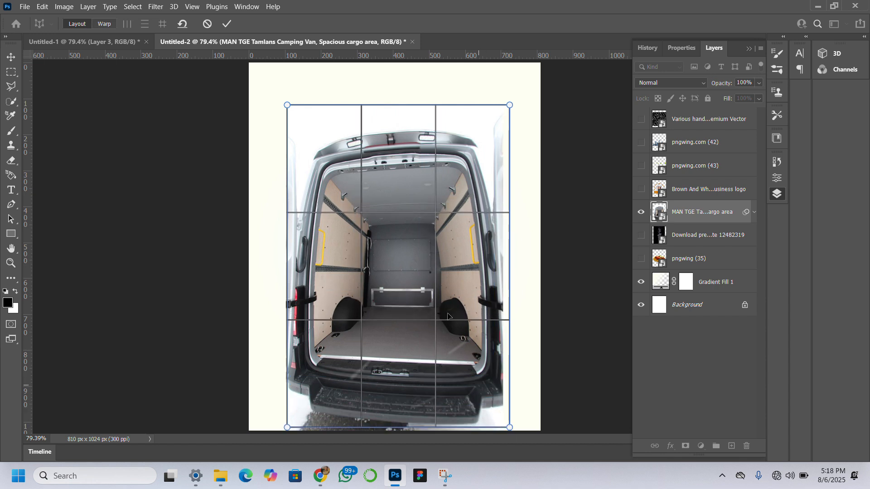
Perspective-warp the van by pulling its top corners down, spreading the upper-left one outward, and raising its bottom corners to make the image shorter.
click(97, 23)
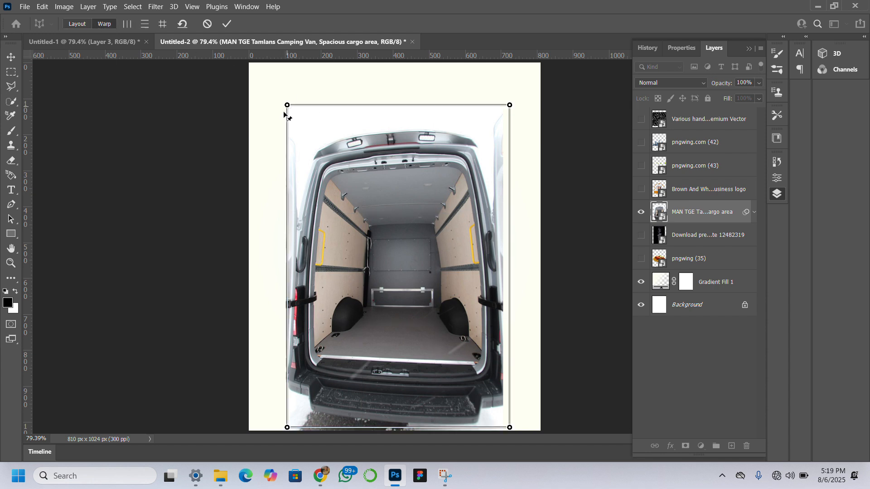
drag(284, 112, 277, 122)
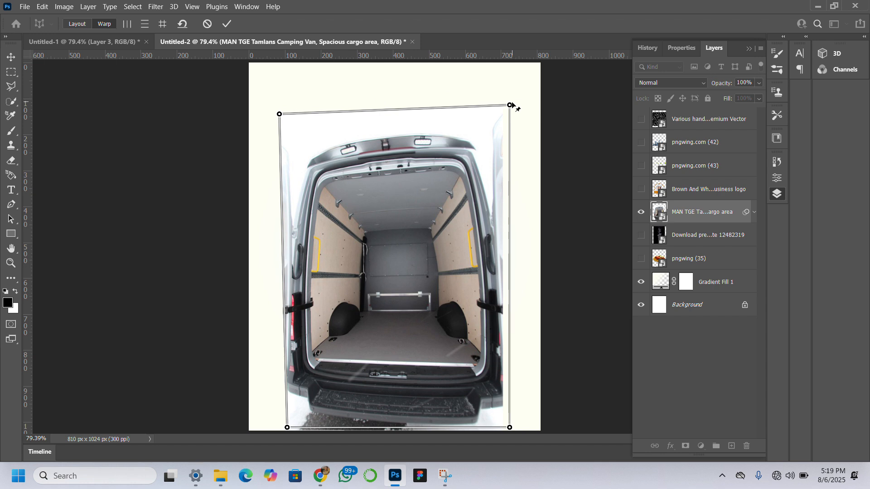
drag(510, 105, 504, 127)
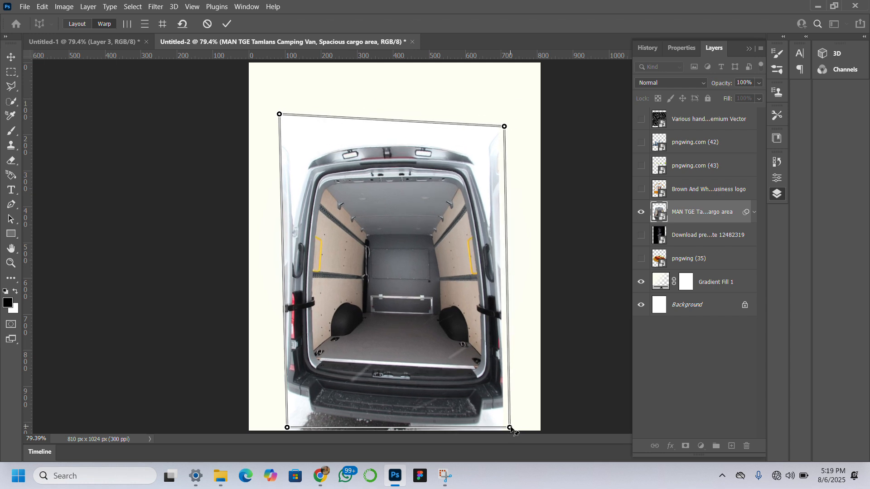
drag(509, 428, 506, 407)
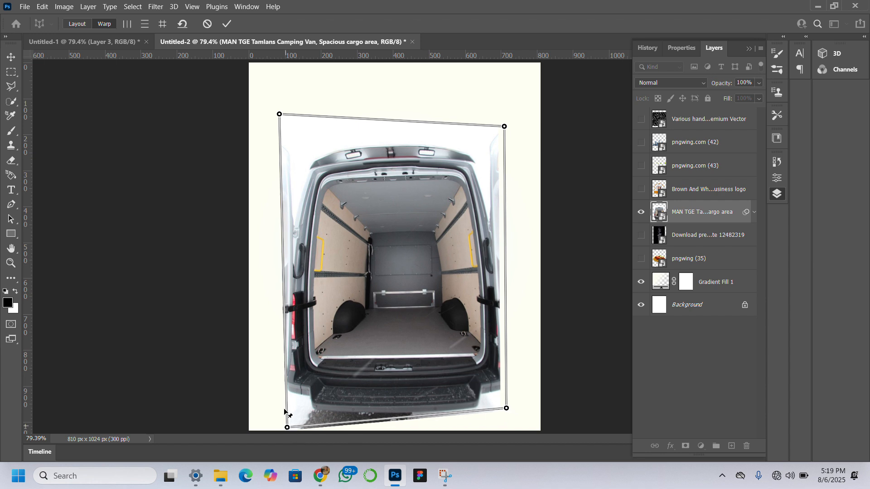
drag(284, 410, 287, 405)
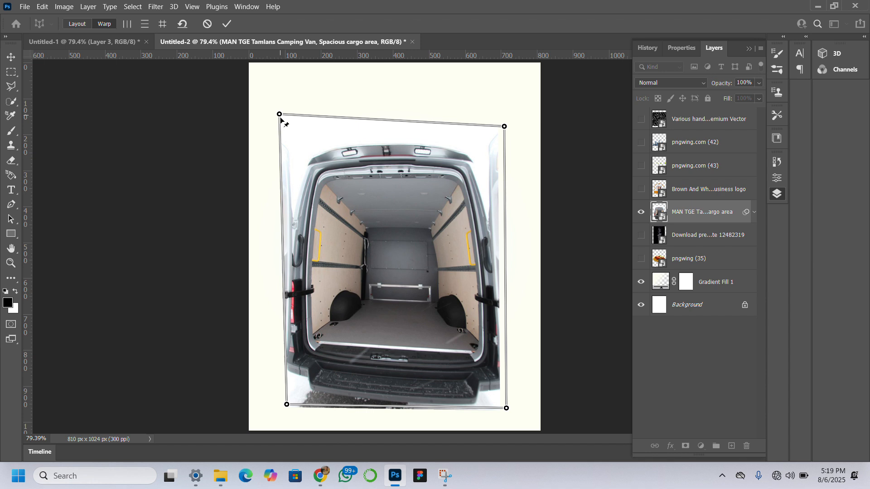
drag(280, 115, 279, 127)
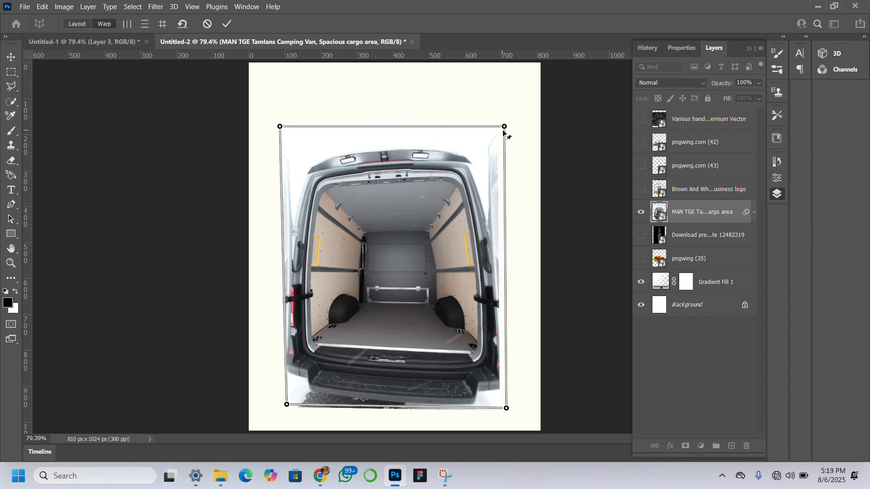
drag(505, 127, 503, 133)
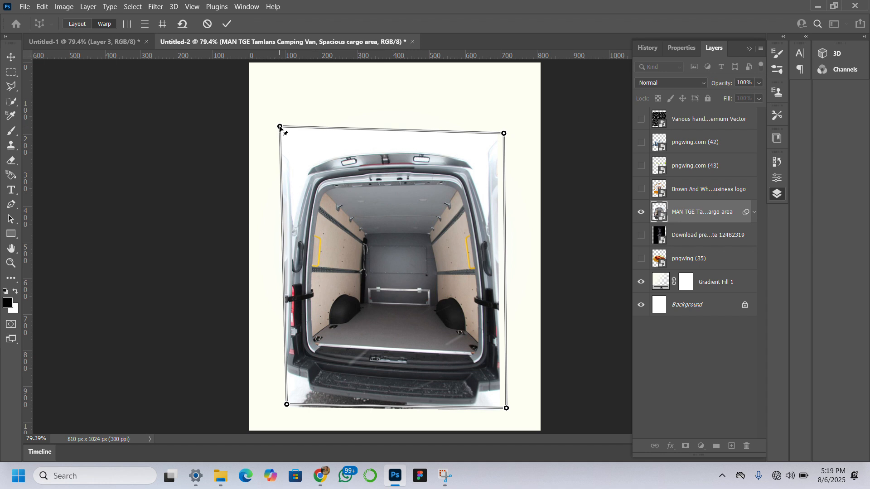
drag(280, 127, 280, 136)
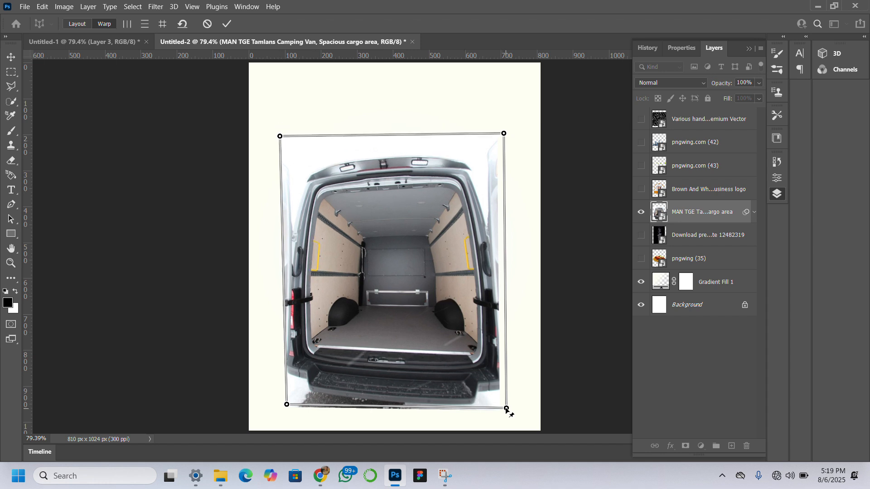
drag(506, 408, 504, 400)
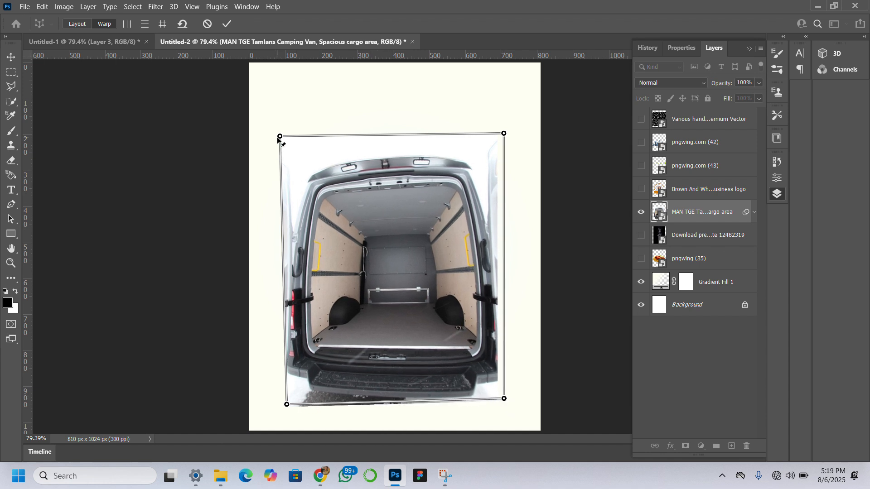
drag(282, 137, 275, 137)
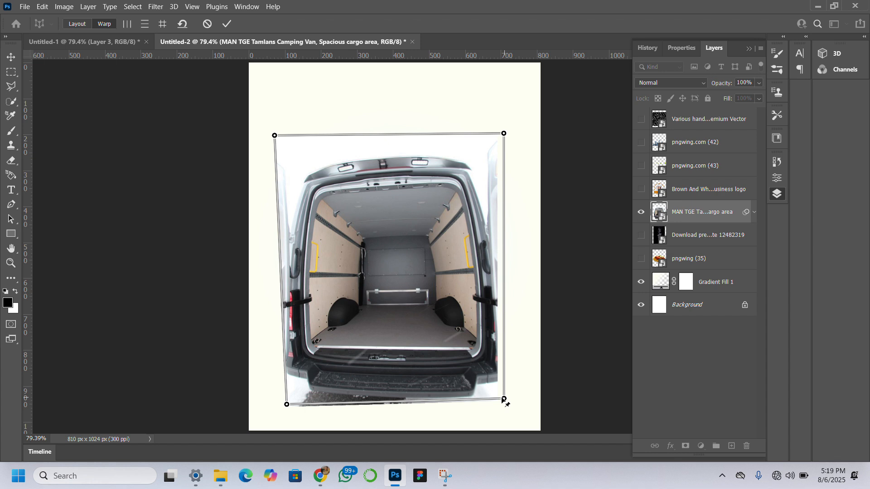
drag(504, 399, 498, 398)
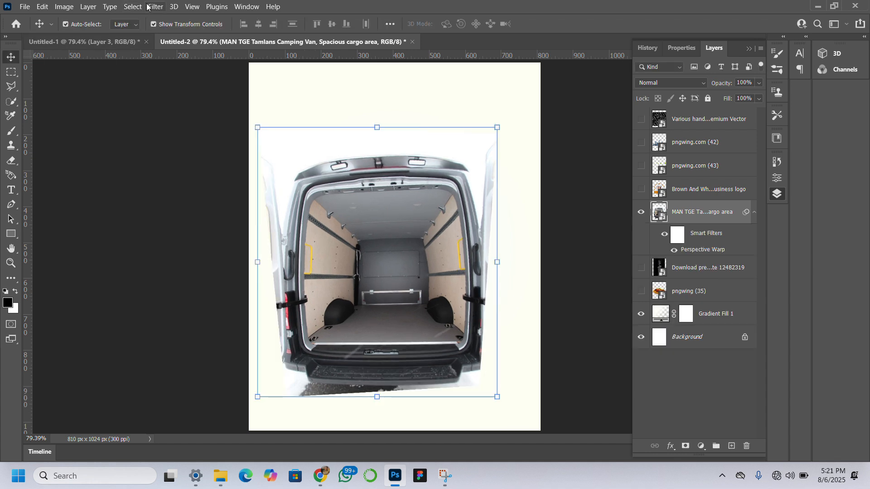
Select the van as the subject, mask out its surroundings with a layer mask, and make the layer's image active again.
click(140, 7)
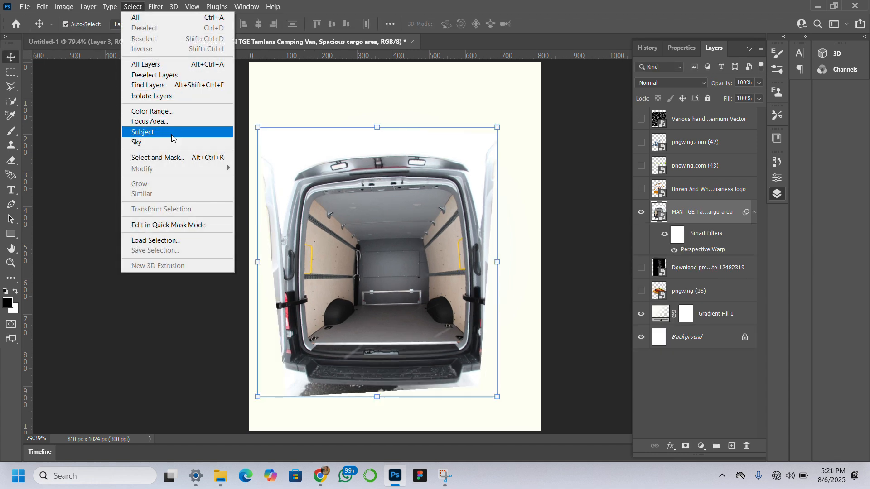
click(226, 132)
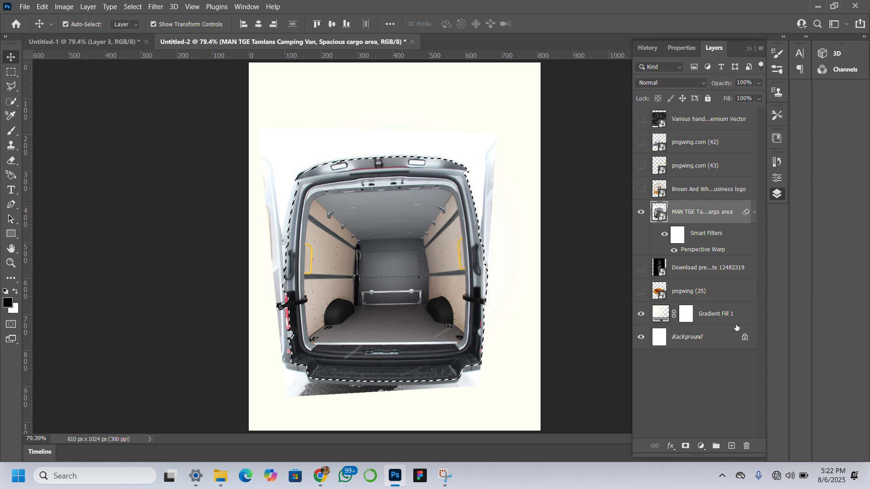
click(686, 447)
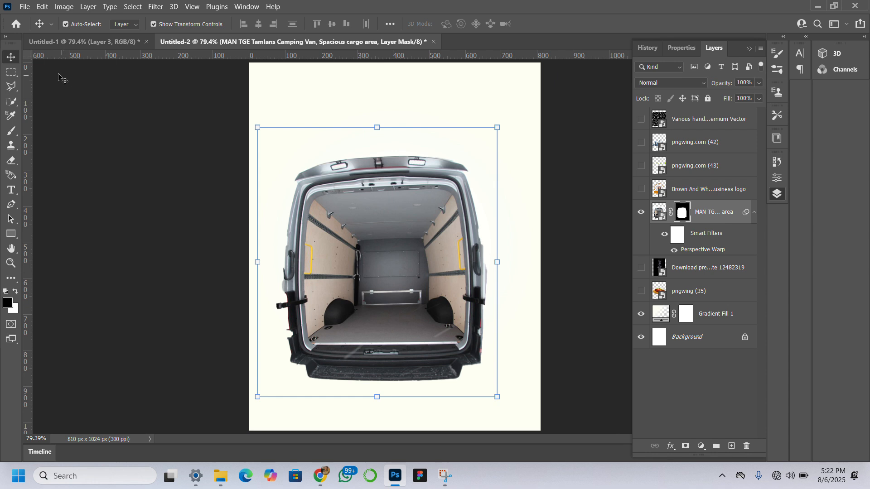
key(ctrl+2)
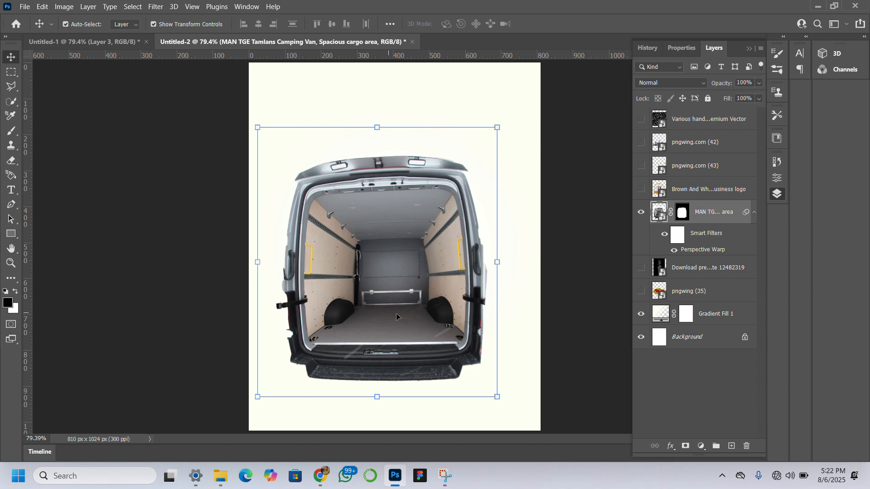
Show the black food doodle pattern layer, scale it to about 33.5%, and move it down over the canvas's lower half.
click(641, 119)
click(508, 111)
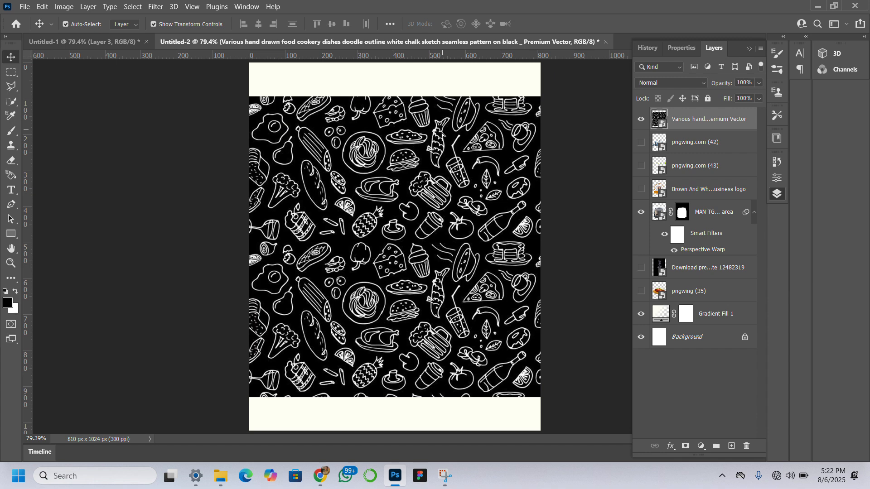
drag(442, 134, 442, 165)
mouse_move(549, 335)
mouse_down()
mouse_move(539, 334)
mouse_move(554, 336)
mouse_up()
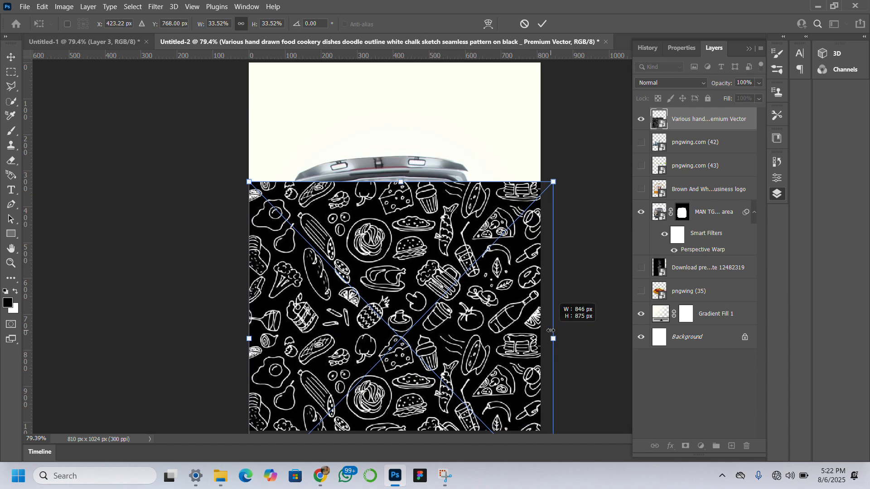
key(Return)
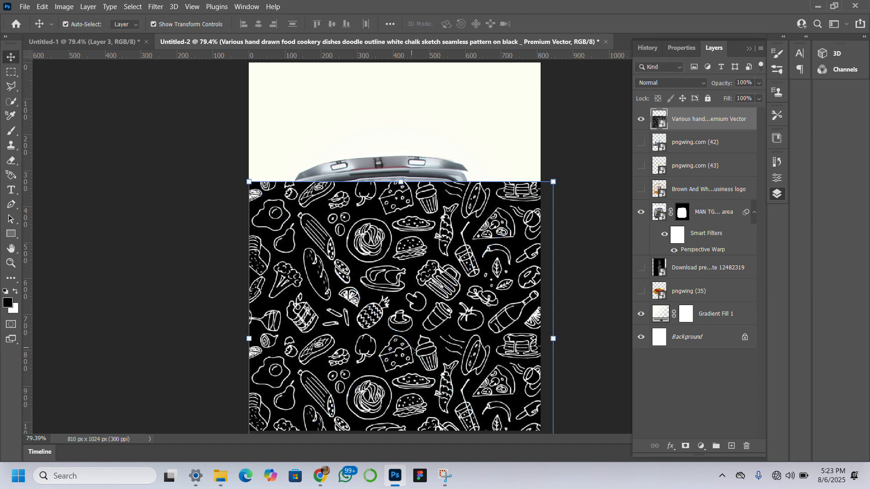
drag(417, 333, 418, 398)
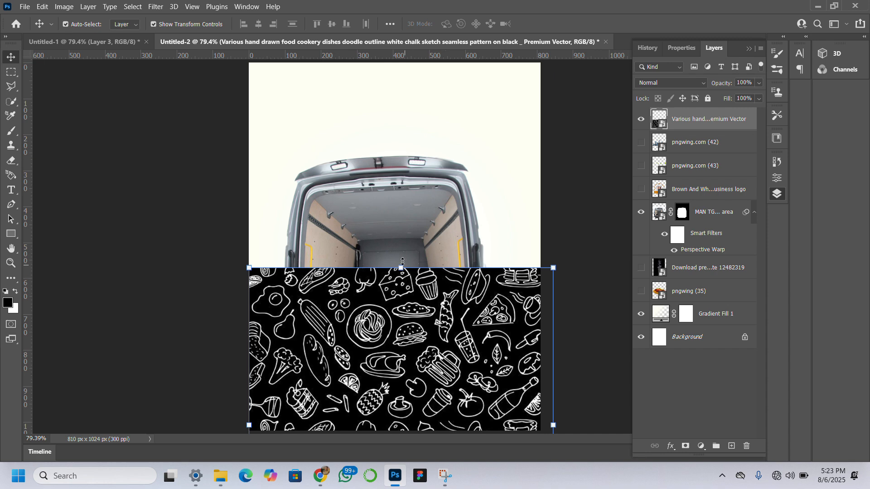
Warp the doodle pattern's upper edge into a deep downward curve that dips below the van's cargo floor, and apply it.
key(ctrl+t)
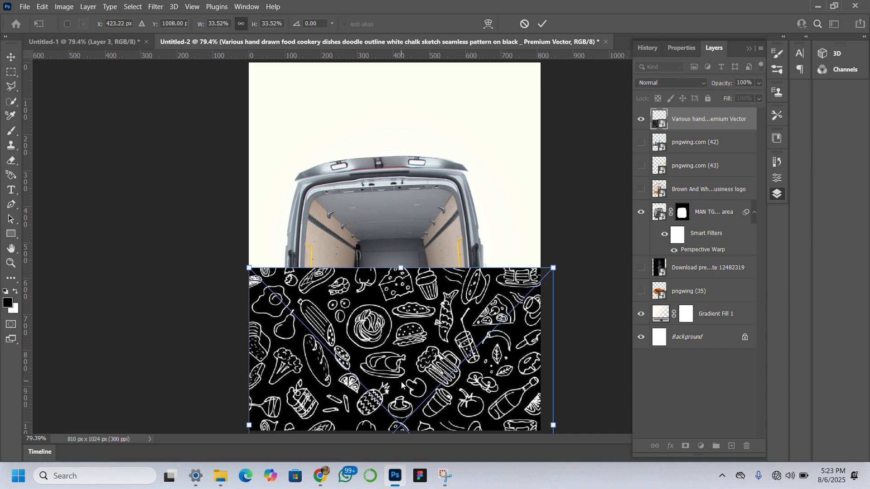
right_click(402, 384)
click(428, 310)
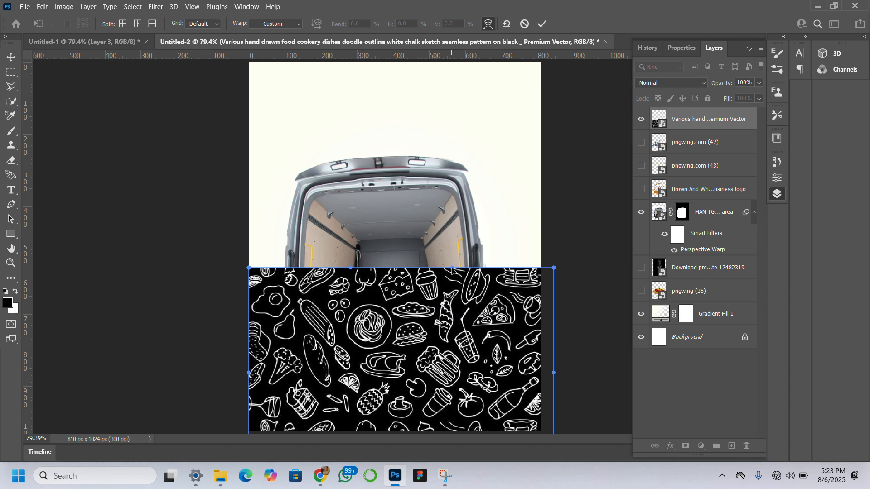
drag(452, 271, 445, 396)
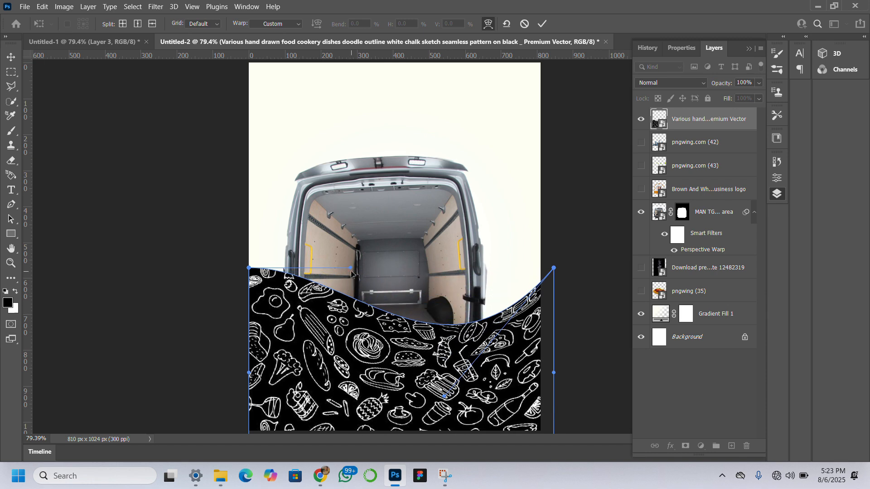
drag(351, 268, 328, 375)
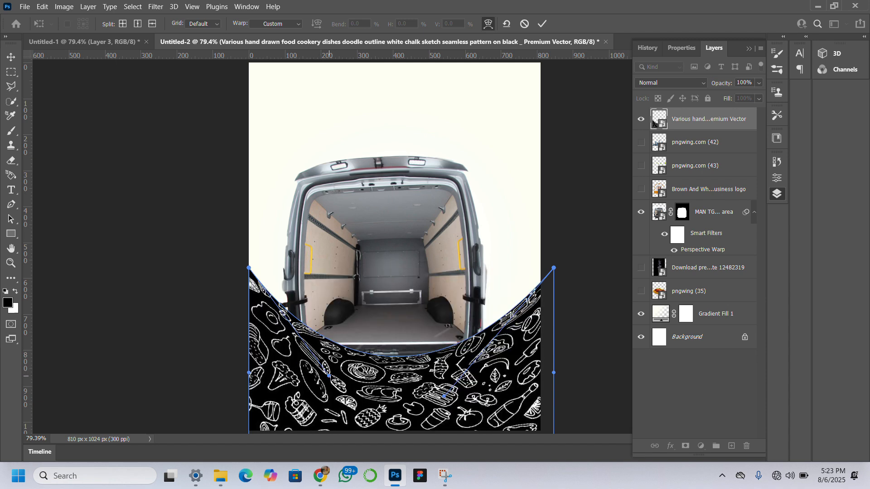
click(11, 57)
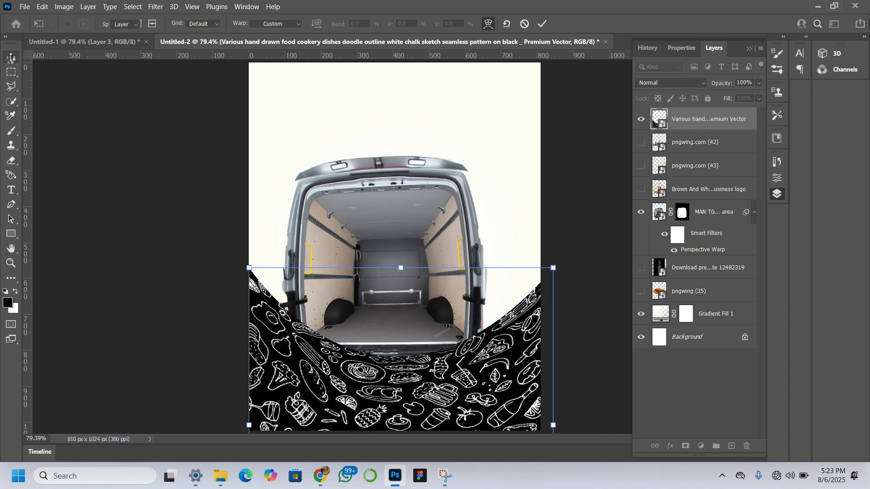
Nudge the warped doodle pattern slightly down so that more of the van's rear sill shows.
key(Down)
key(Down)
key(Down)
key(Down)
key(Down)
key(Down)
key(Down)
key(Down)
key(Down)
key(Down)
key(Down)
key(Down)
key(Down)
key(Down)
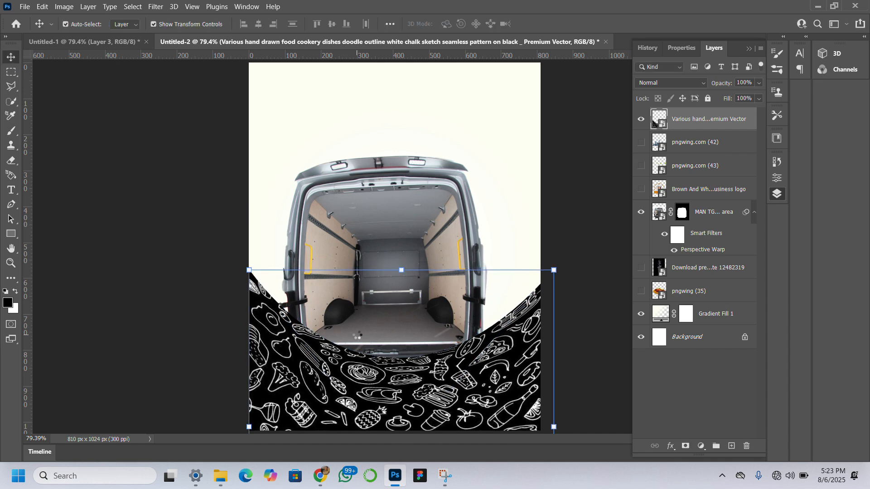
key(Down)
key(Down)
key(Down)
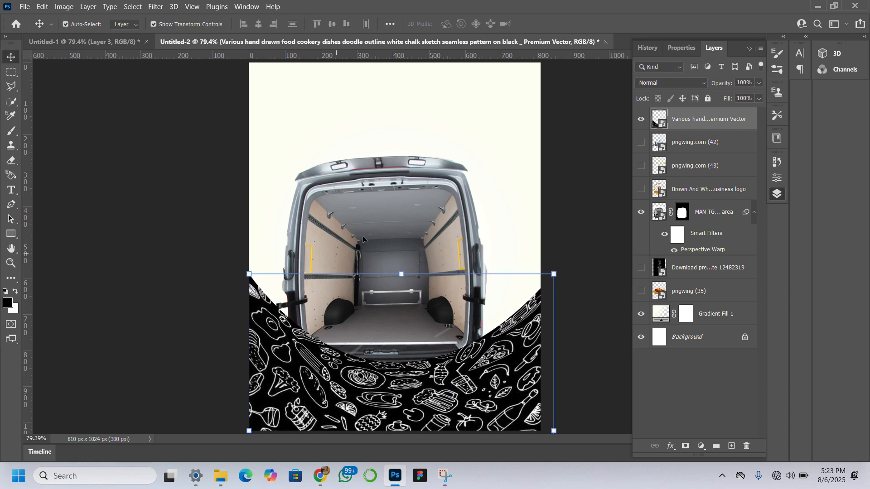
Squash the van layer from its top edge to about 89% of its height, keeping its width.
click(404, 203)
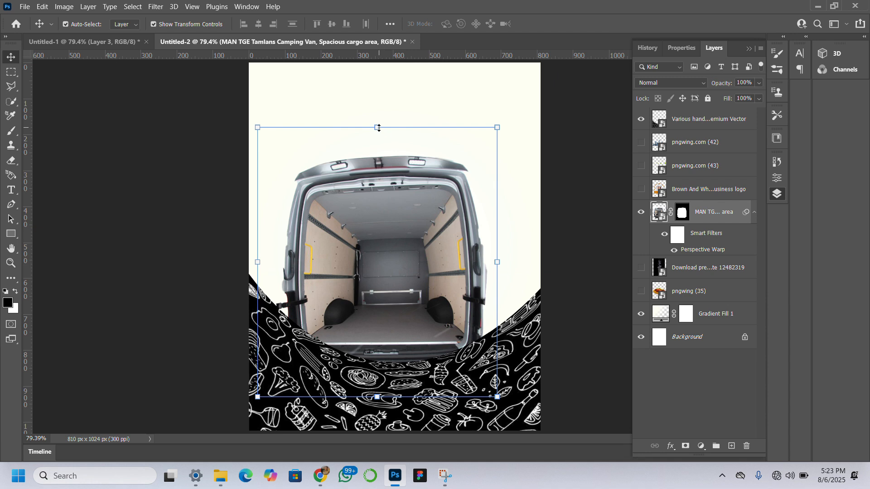
click(379, 128)
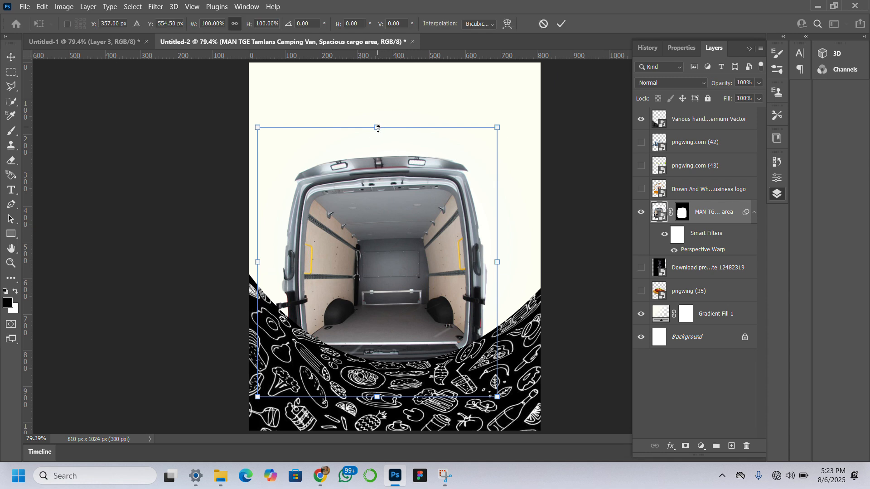
drag(378, 129, 383, 156)
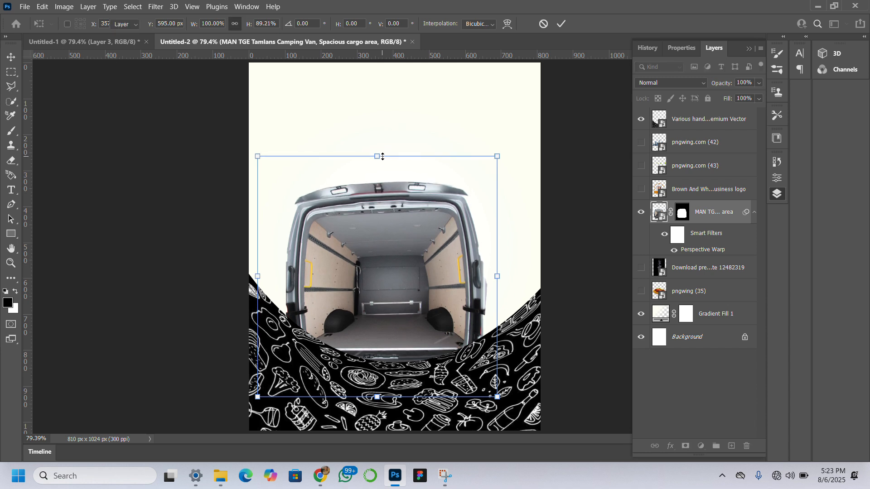
key(Return)
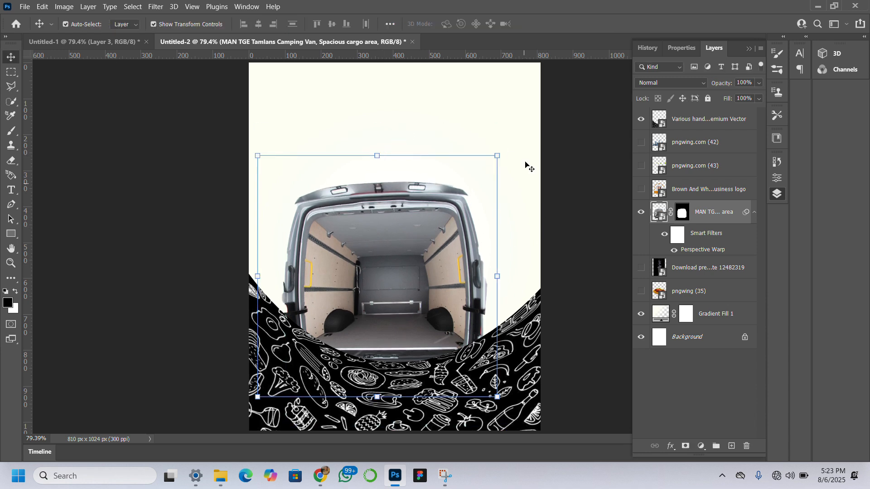
Distort the van by pulling its upper-right corner slightly down and its upper-left corner slightly outward, and apply the transform.
drag(507, 150, 510, 155)
key(ctrl+z)
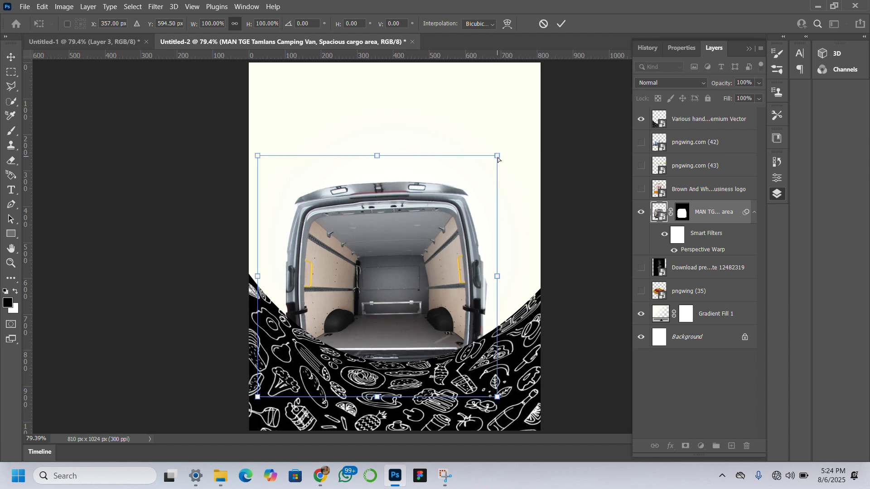
drag(498, 161, 498, 163)
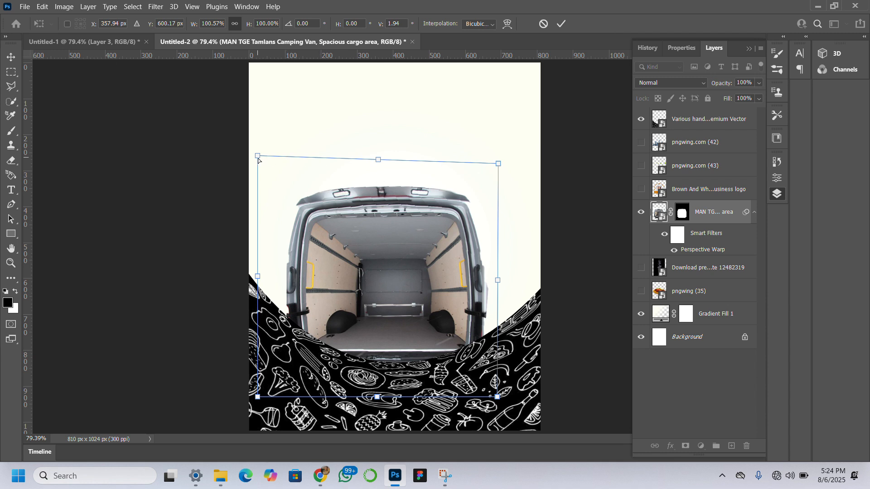
drag(257, 158, 257, 158)
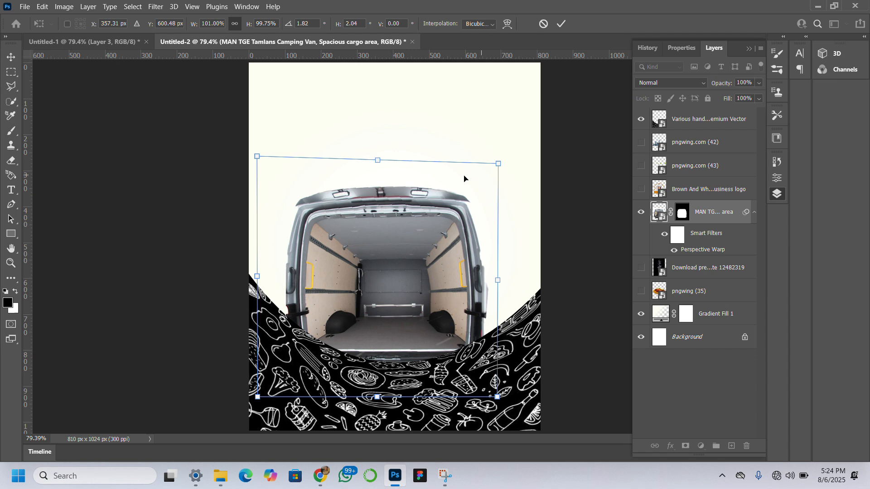
key(Return)
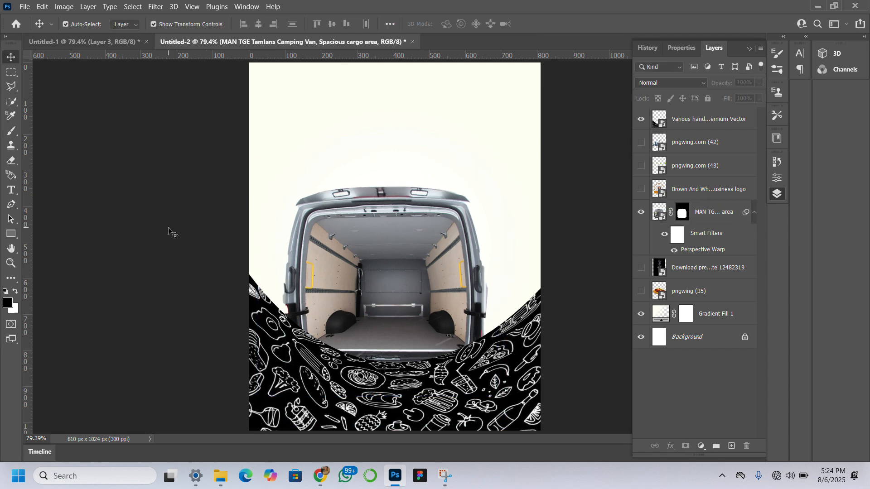
Show the pngwing (35) rice and chicken plate, bring its layer to the front, and move it down over the van's opening.
click(641, 292)
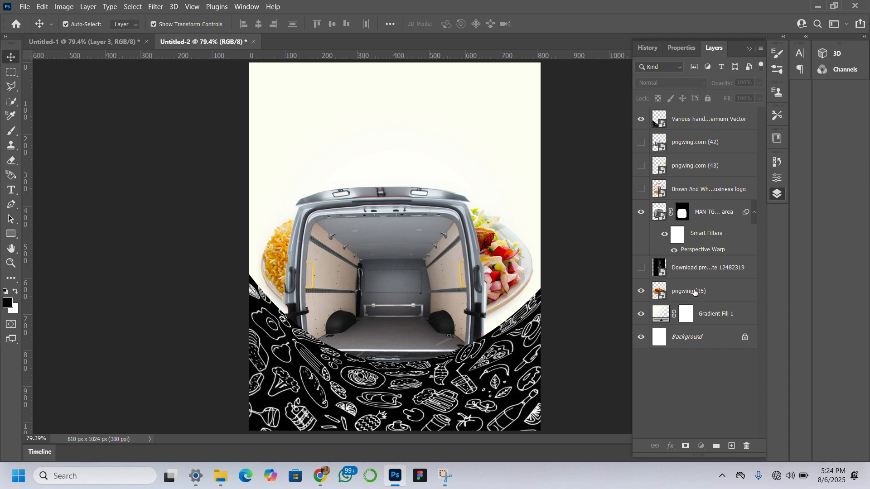
click(727, 291)
drag(729, 285, 706, 113)
drag(438, 201, 436, 273)
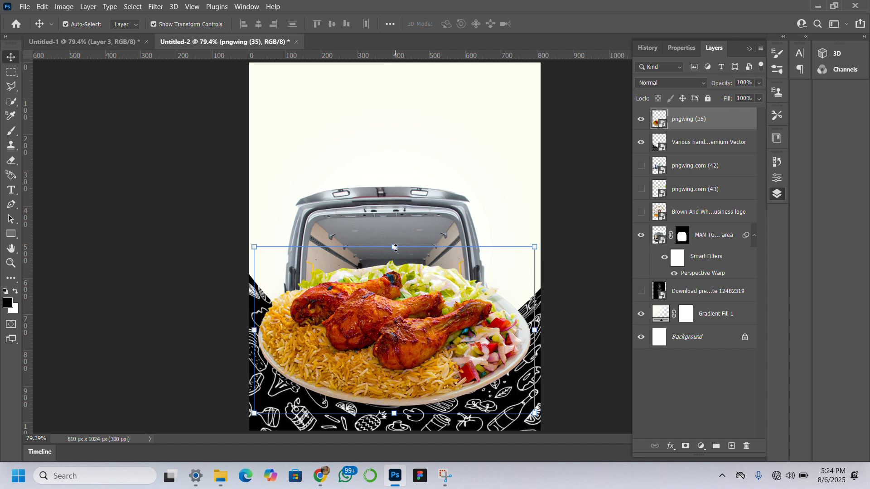
Scale the rice and chicken plate down to about 54.29%, center it below the van's opening, and apply the transform.
drag(396, 248, 394, 198)
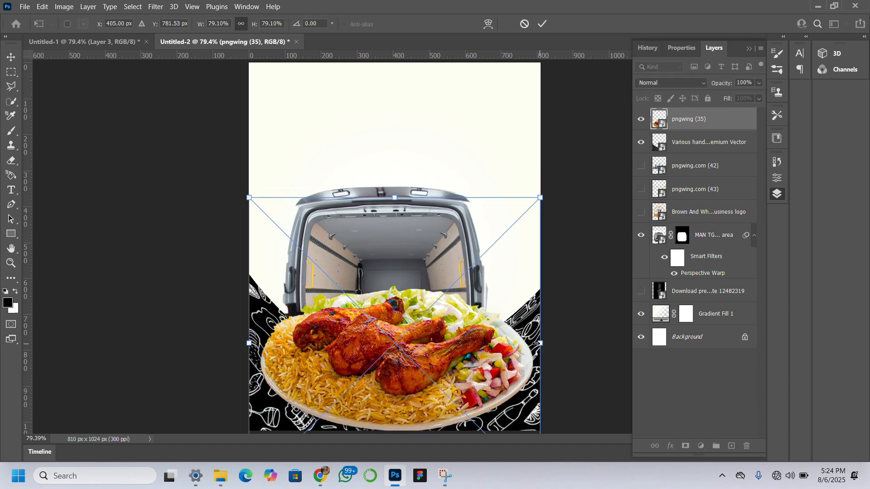
drag(536, 343, 459, 321)
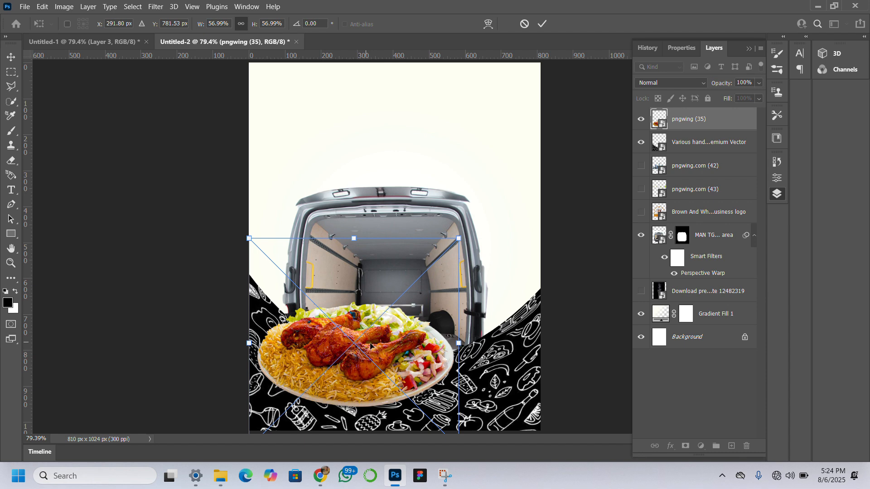
drag(370, 346, 393, 355)
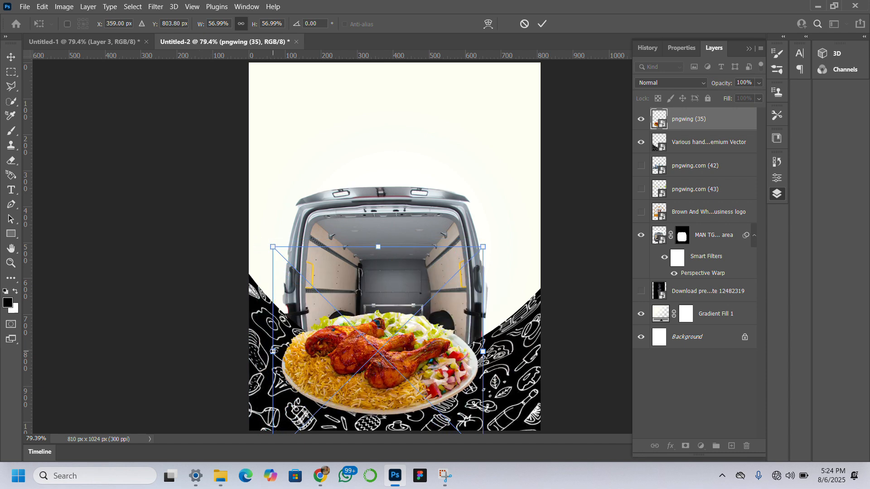
drag(273, 351, 283, 351)
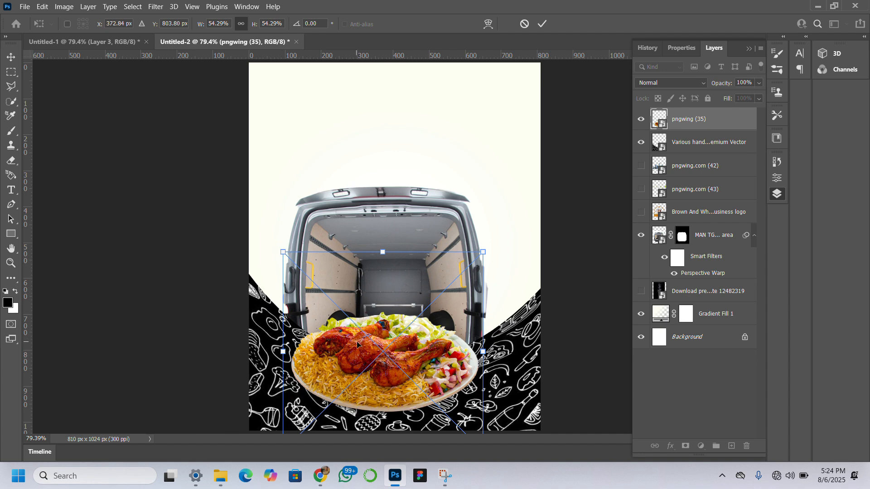
key(Return)
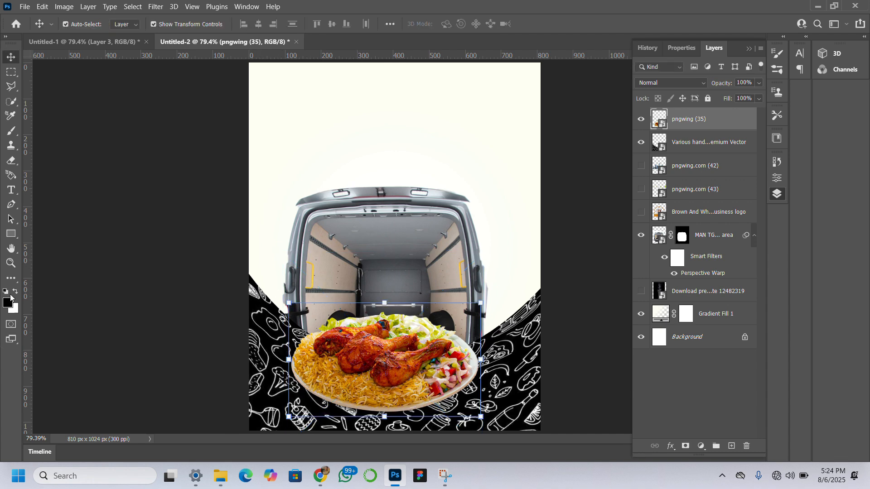
Inspect the plate's edges and its placement against the van's rear opening up close.
click(11, 262)
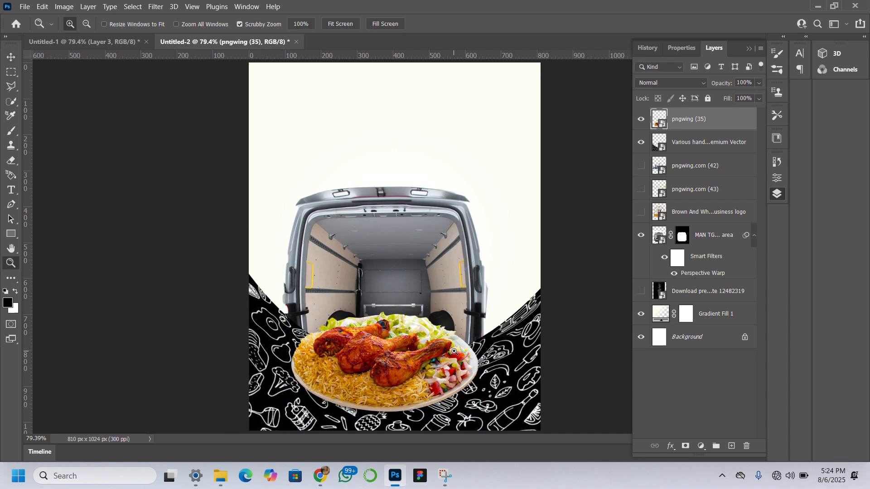
click(454, 352)
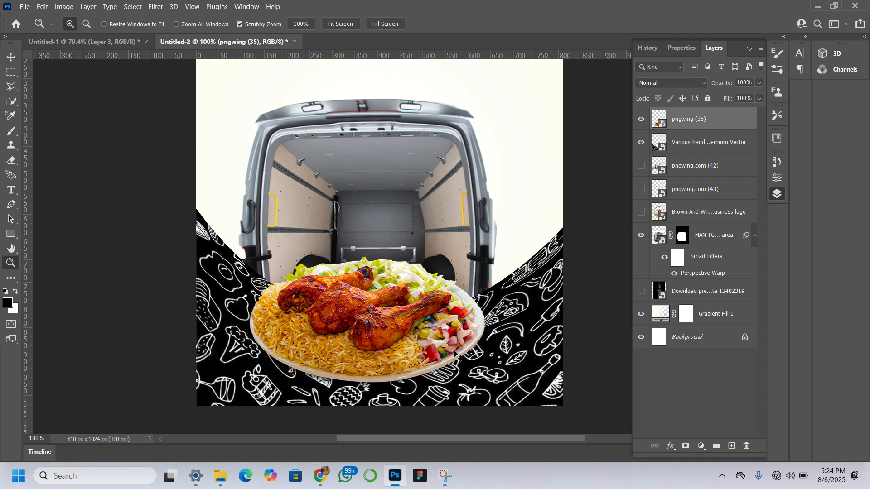
click(454, 353)
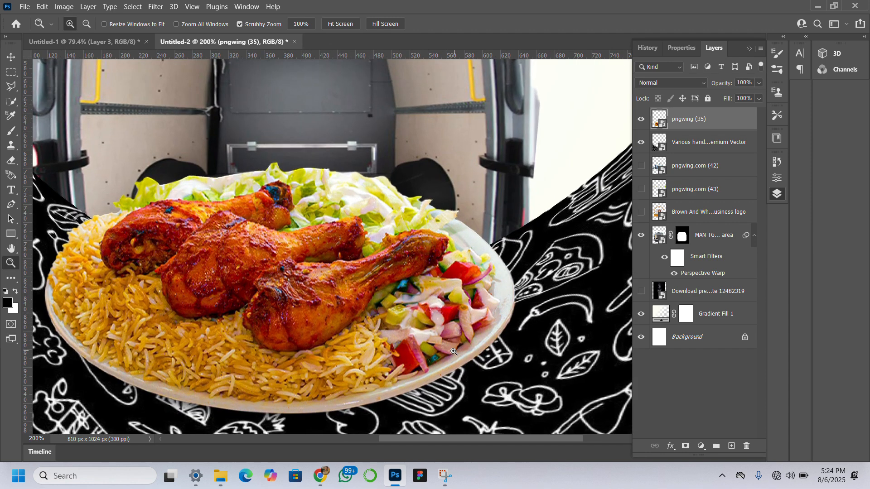
click(341, 26)
click(389, 371)
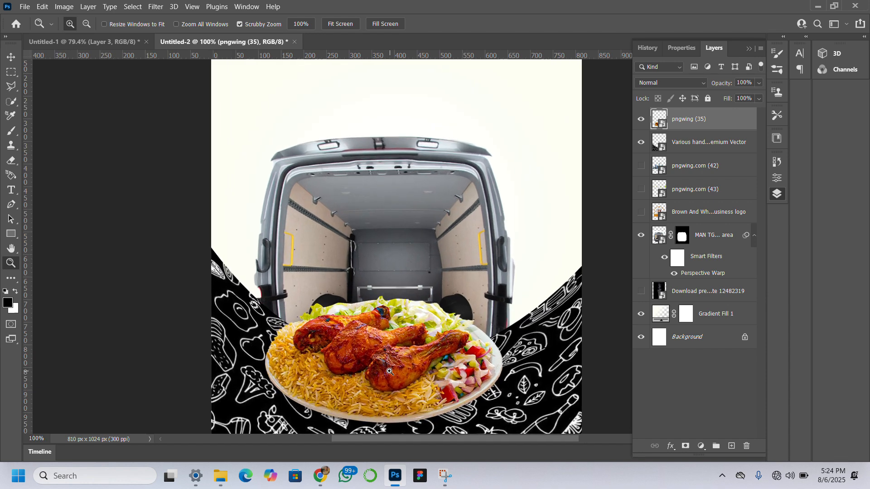
key(v)
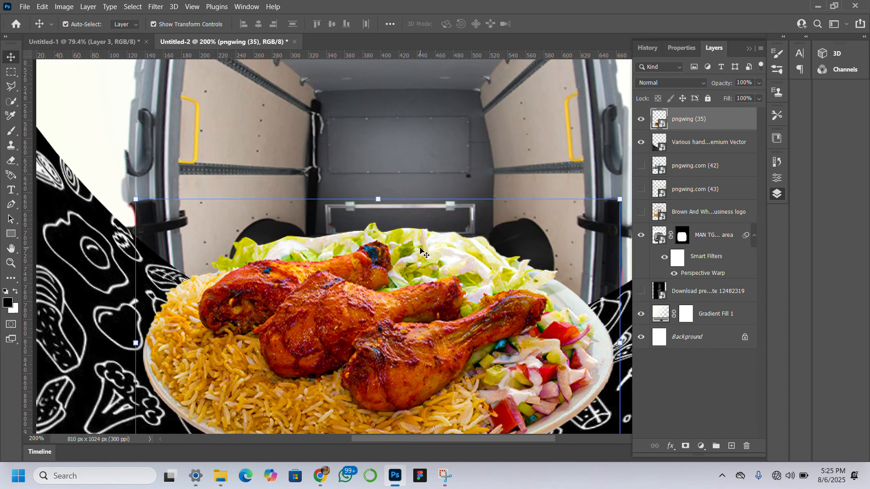
scroll(421, 252, left, 2)
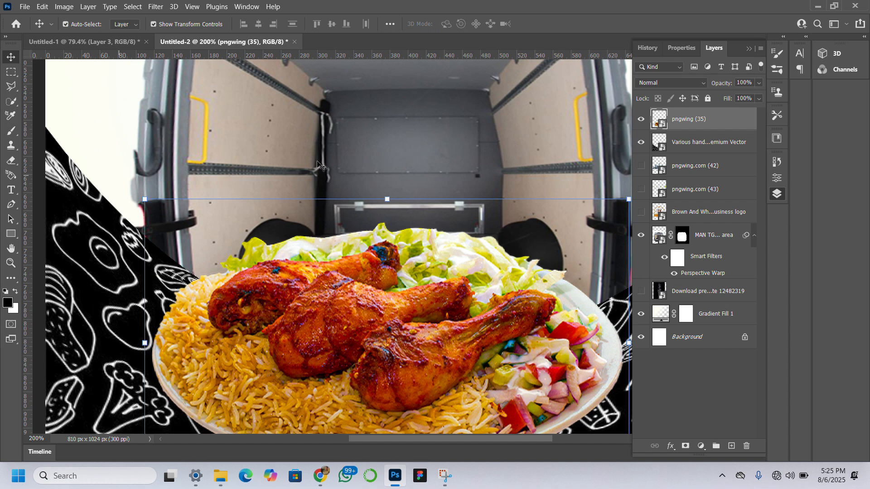
Add a new empty layer above the plate and set the foreground color to white (ffffff).
click(731, 447)
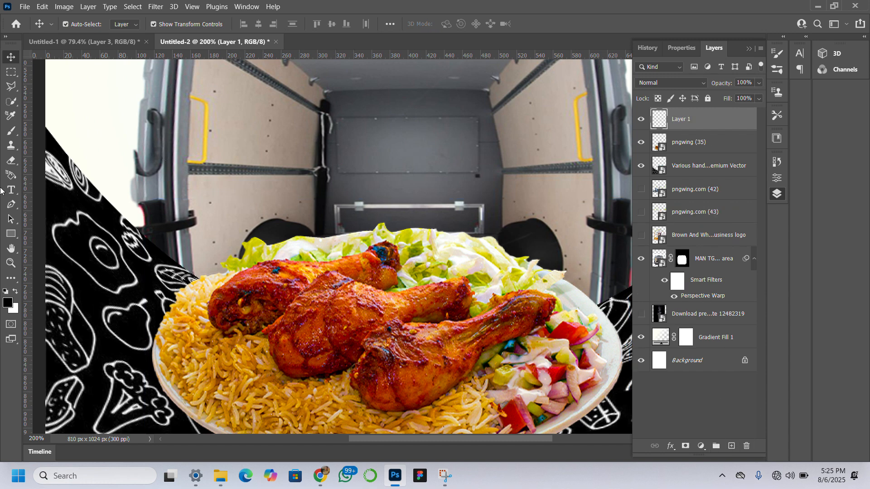
click(8, 303)
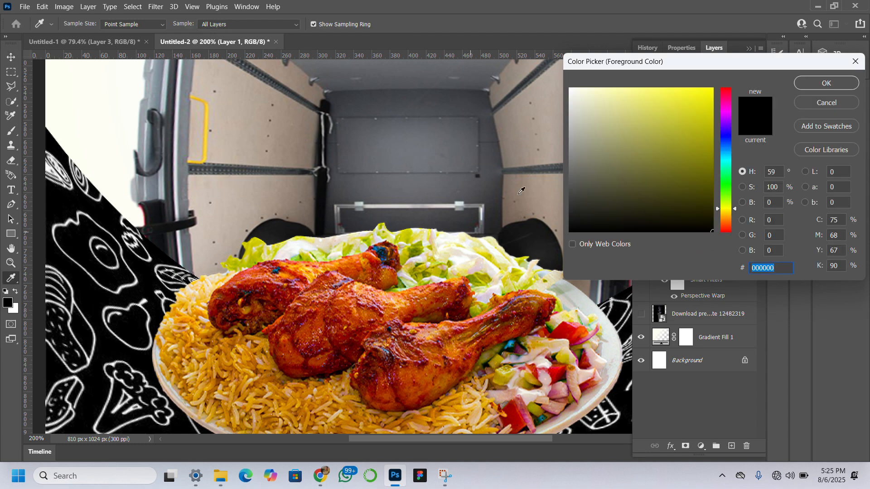
mouse_move(587, 138)
mouse_down()
mouse_move(562, 98)
mouse_move(536, 13)
mouse_up()
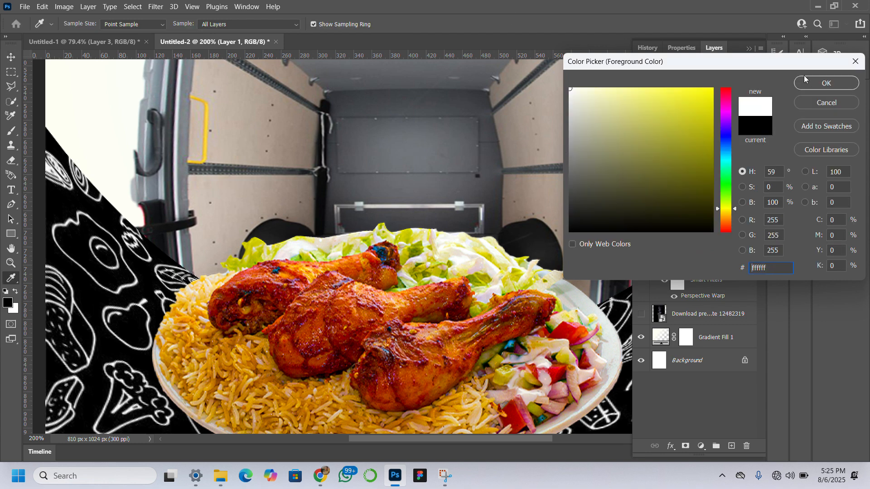
click(815, 87)
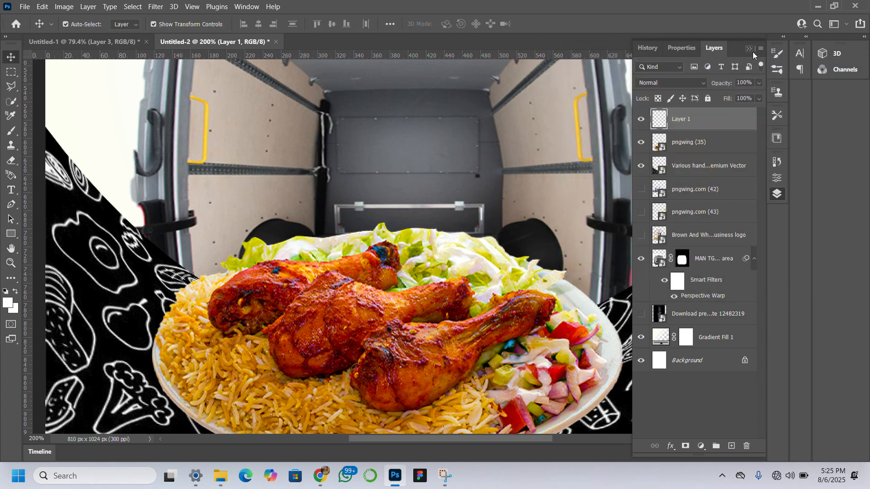
With the Brush tool, try a 400 px white dab beside the plate, undo it, and reduce the brush size to 250 px.
click(10, 263)
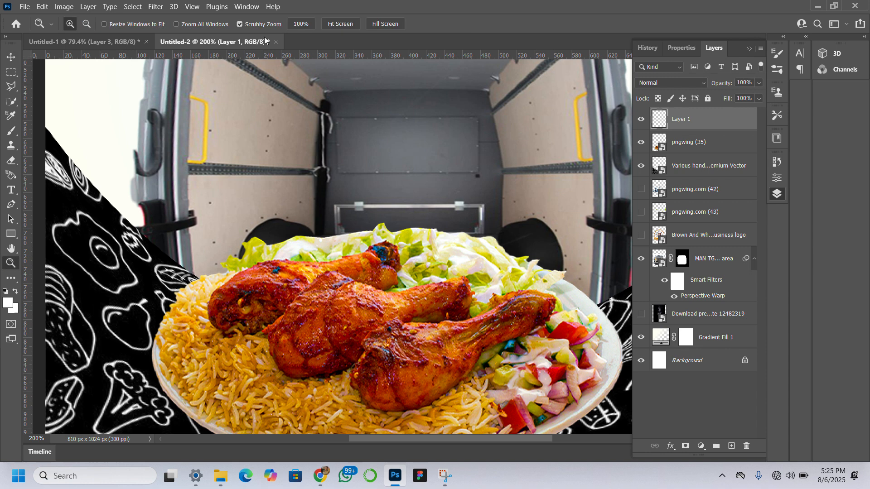
click(340, 24)
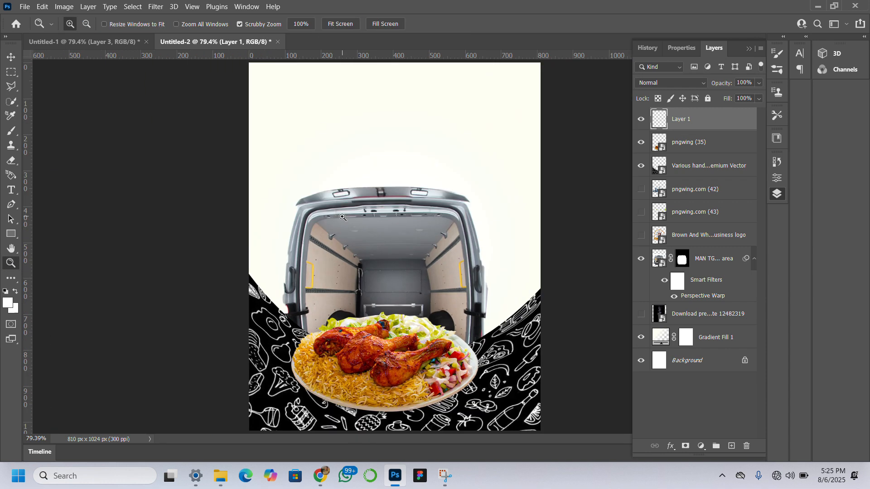
click(11, 57)
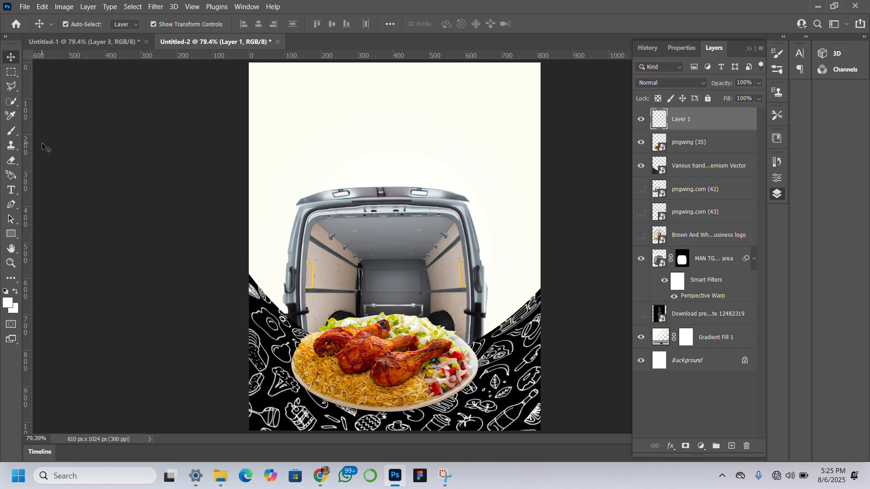
click(11, 130)
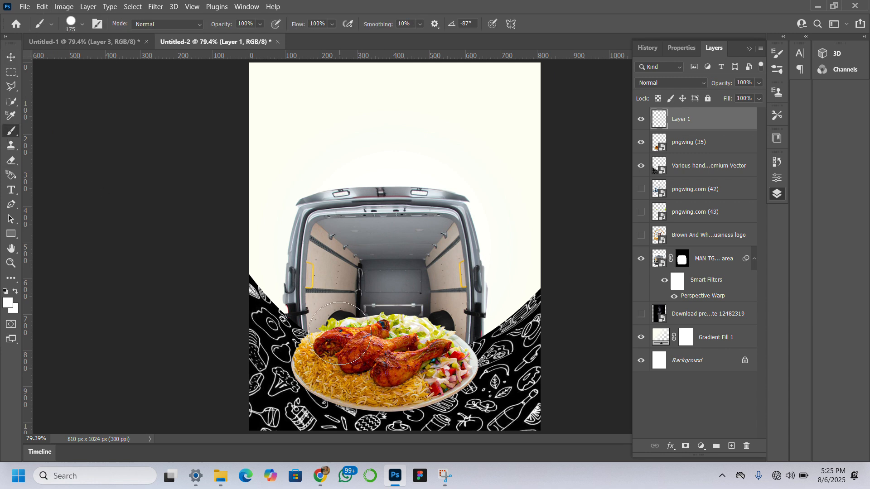
key(bracketright)
key(bracketright)
key(bracketright)
key(bracketright)
key(bracketright)
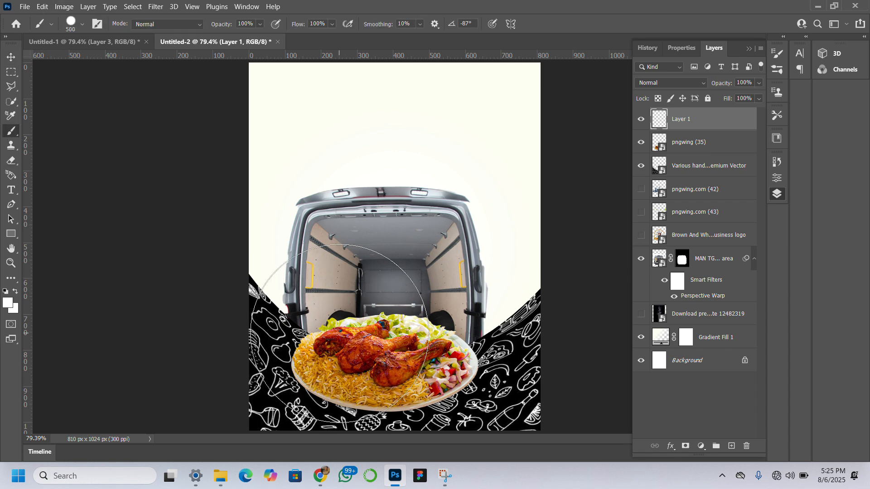
key(bracketleft)
key(bracketleft)
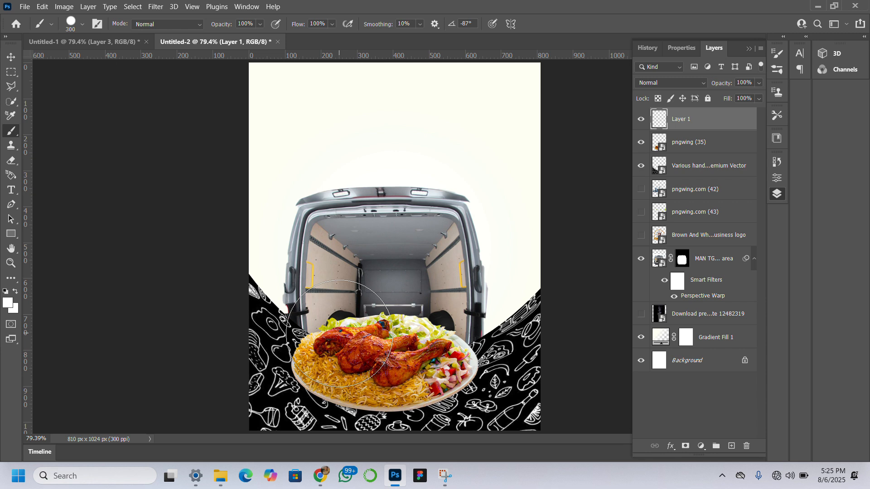
key(bracketright)
click(302, 305)
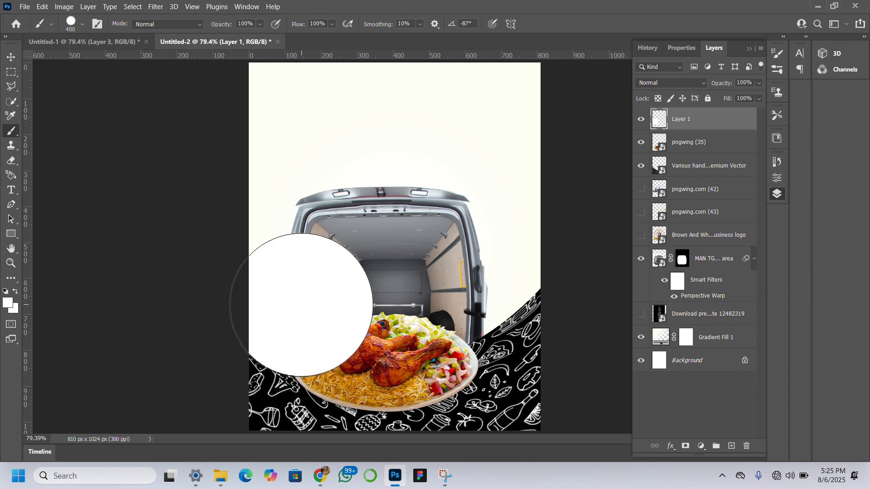
key(ctrl+z)
key(bracketleft)
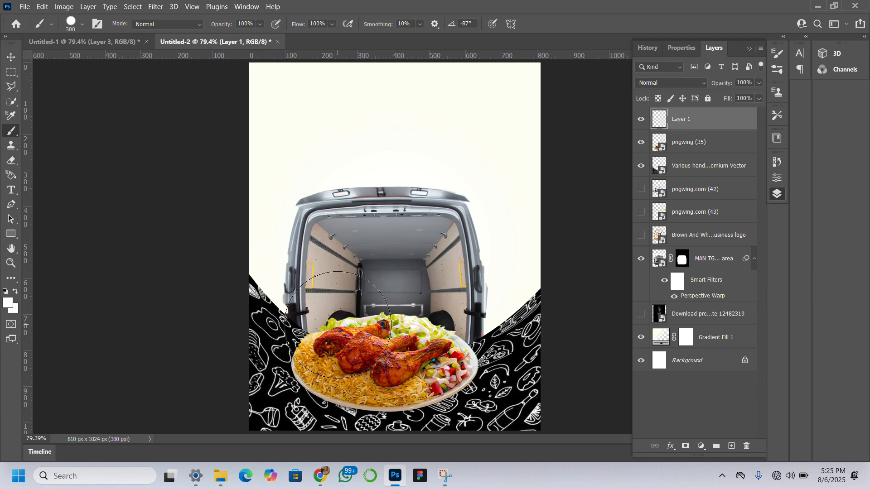
key(bracketleft)
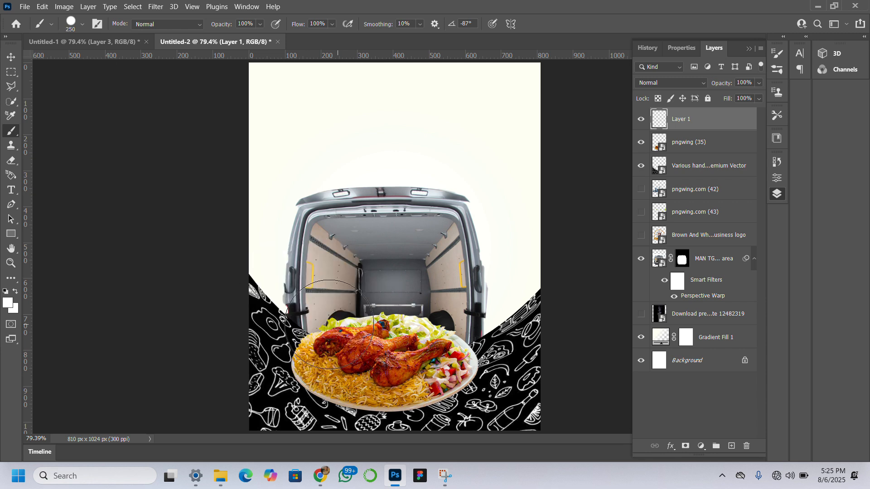
Paint a solid white band across the full flyer width over the plate, the van's base and the doodle pattern's upper edge.
click(271, 320)
click(324, 353)
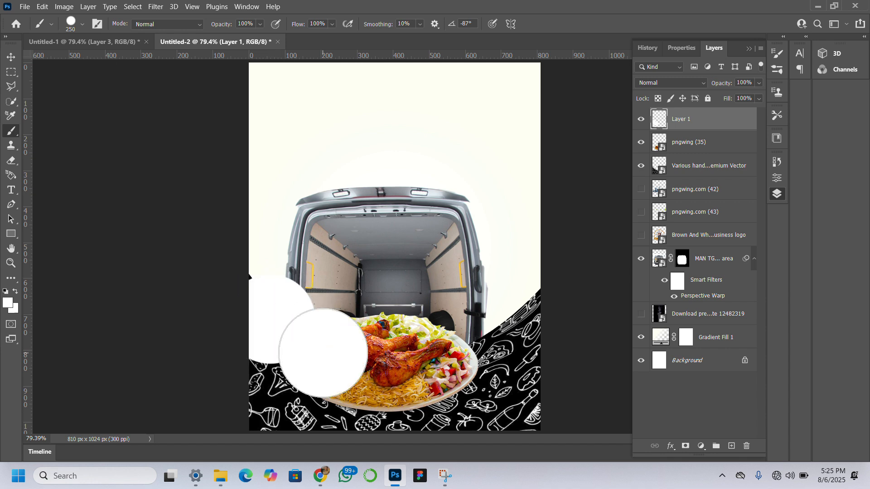
click(367, 360)
mouse_move(387, 356)
mouse_down()
mouse_move(492, 346)
mouse_move(539, 313)
mouse_up()
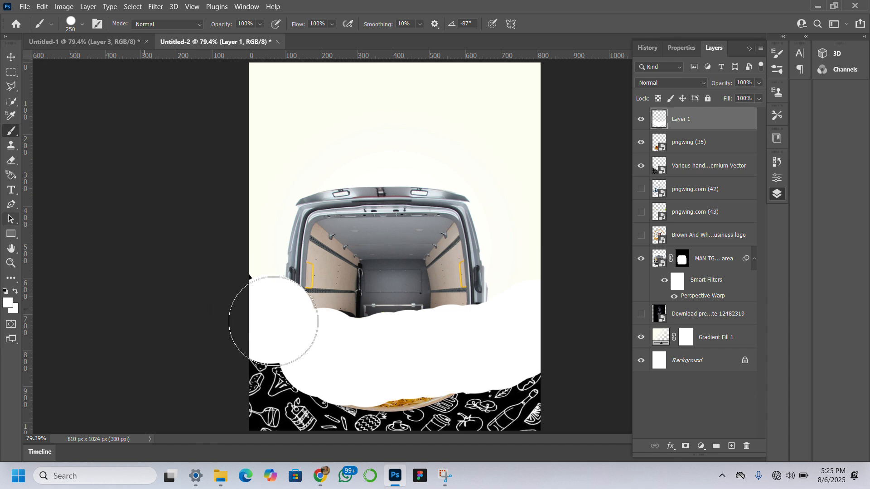
click(258, 315)
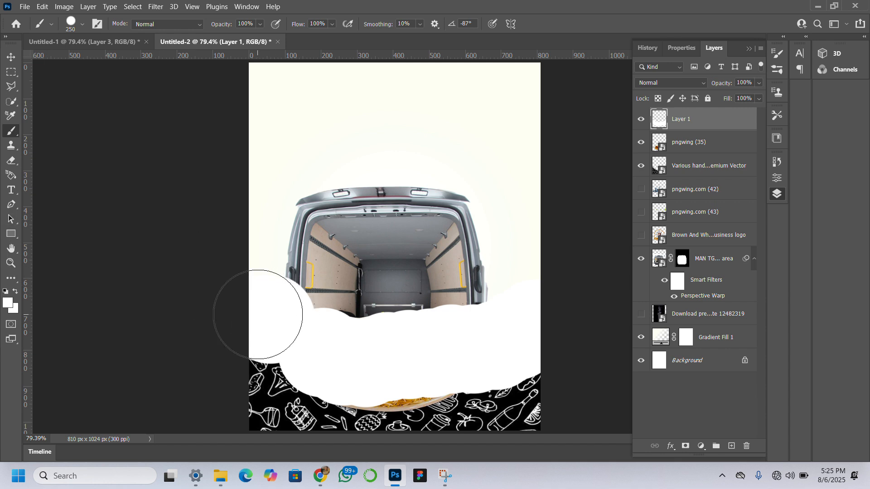
Soften the painted white band with a Gaussian Blur of 61.1 pixels radius.
click(11, 57)
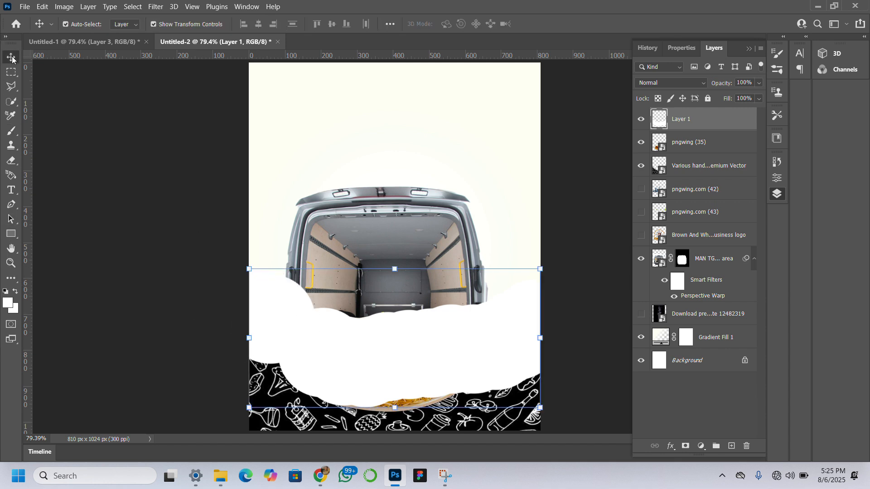
click(159, 7)
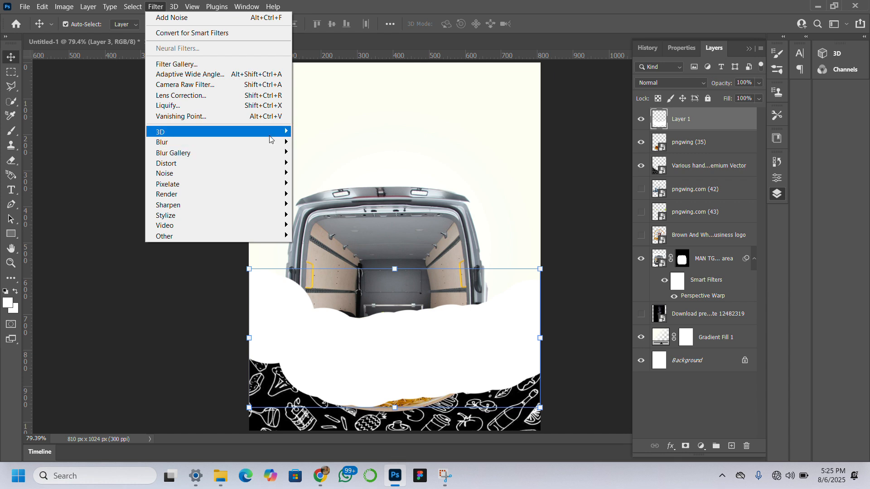
mouse_move(204, 142)
click(319, 183)
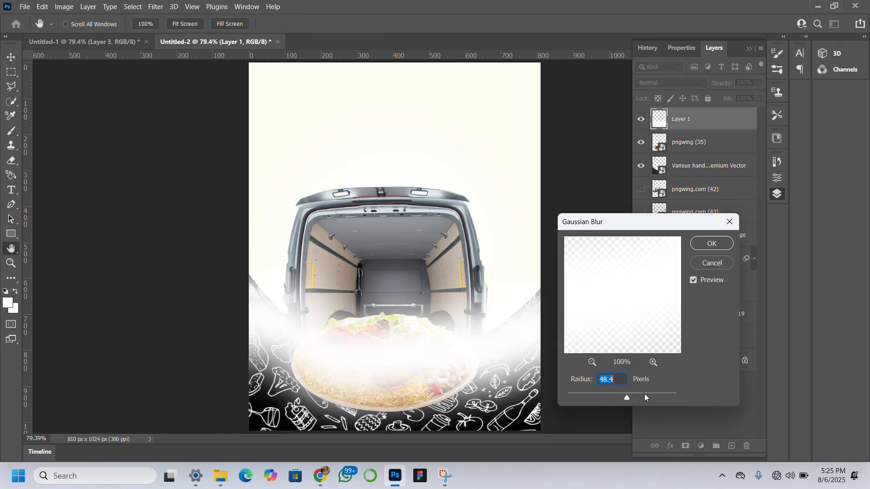
click(643, 397)
click(630, 396)
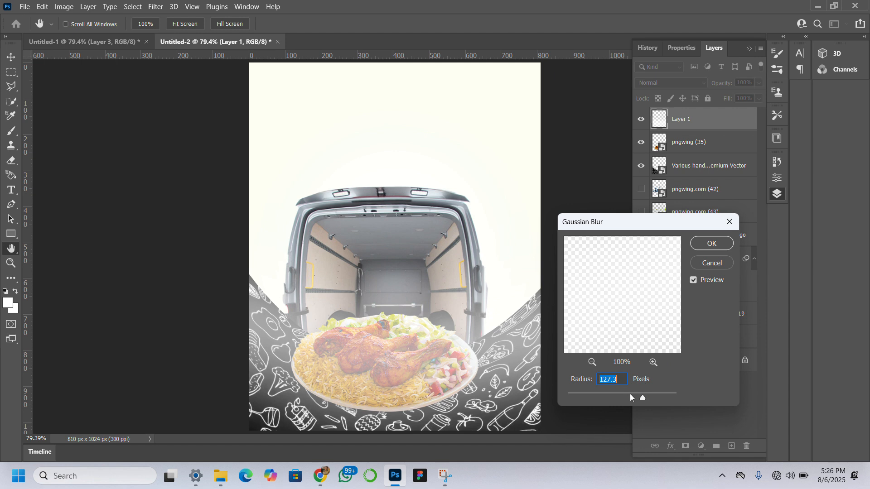
click(713, 244)
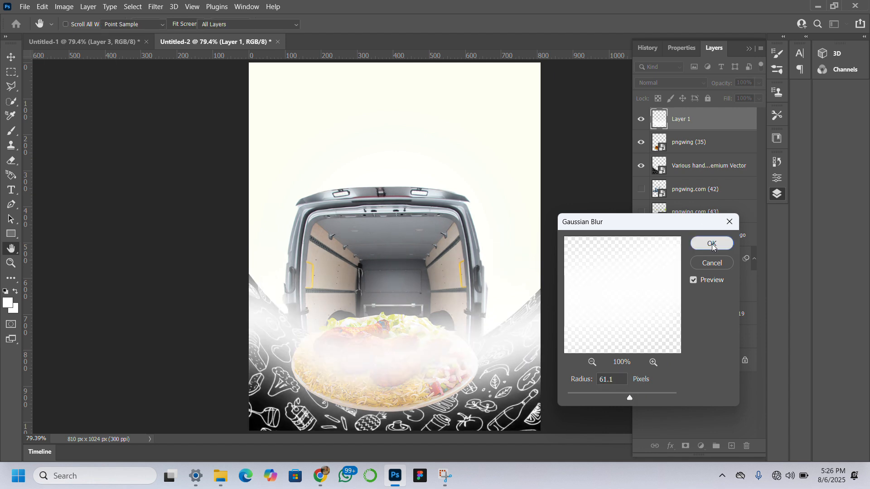
Move the blurred white Layer 1 beneath the pngwing (35) plate layer and leave Layer 1 selected.
mouse_move(713, 130)
mouse_down()
mouse_move(716, 265)
mouse_move(723, 142)
mouse_up()
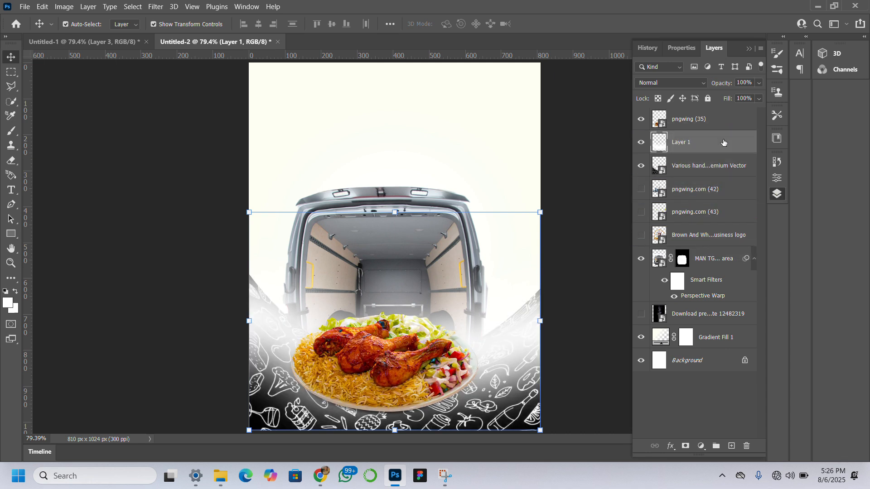
click(711, 116)
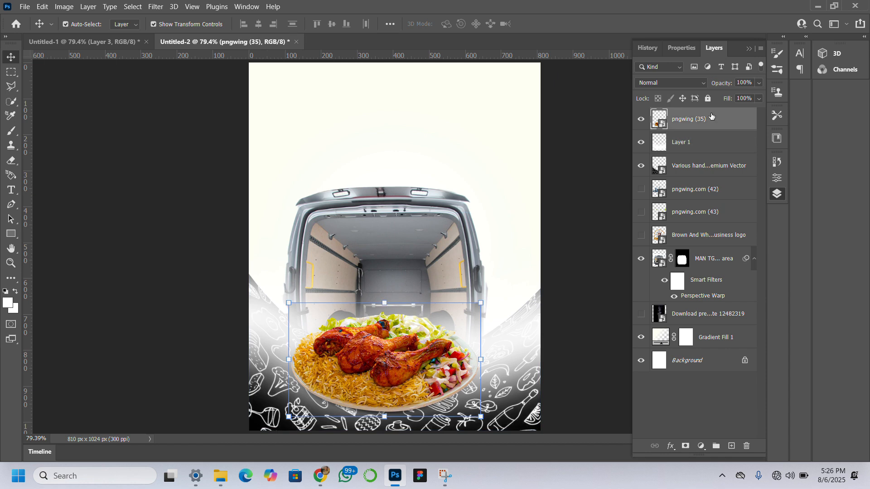
click(712, 144)
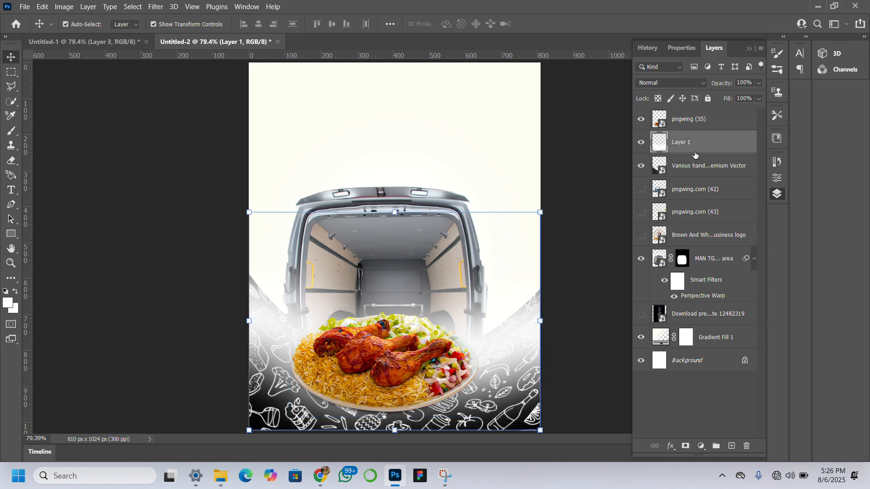
Move the MAN TGE van layer above the white Layer 1 and directly beneath the pngwing (35) plate layer.
click(643, 123)
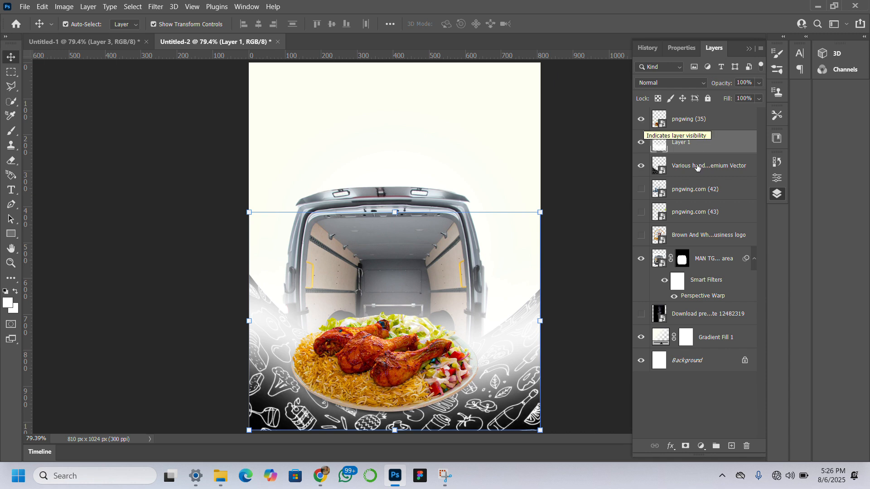
click(703, 260)
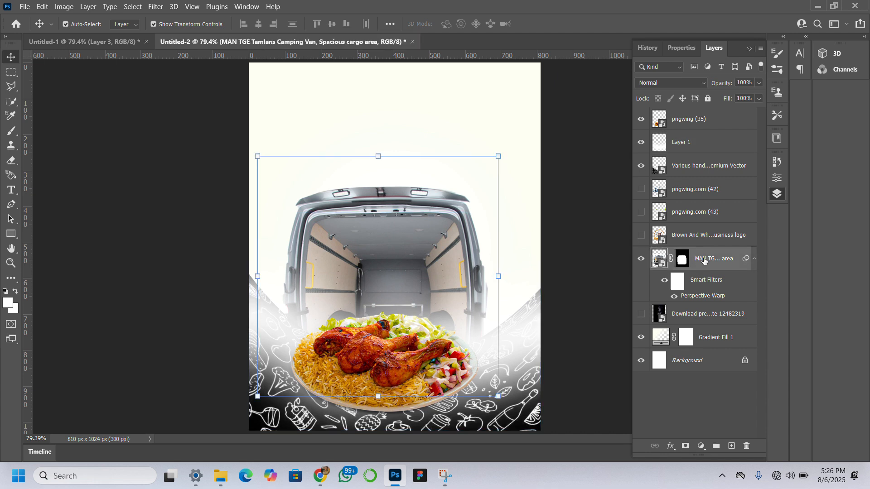
drag(703, 260, 724, 132)
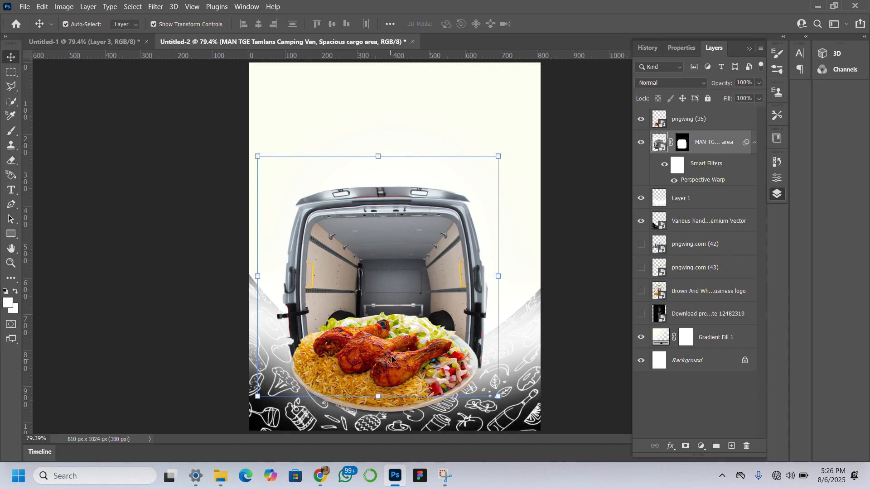
Try the white Layer 1 beneath the food doodle pattern layer, and return it to just above the pattern.
click(515, 358)
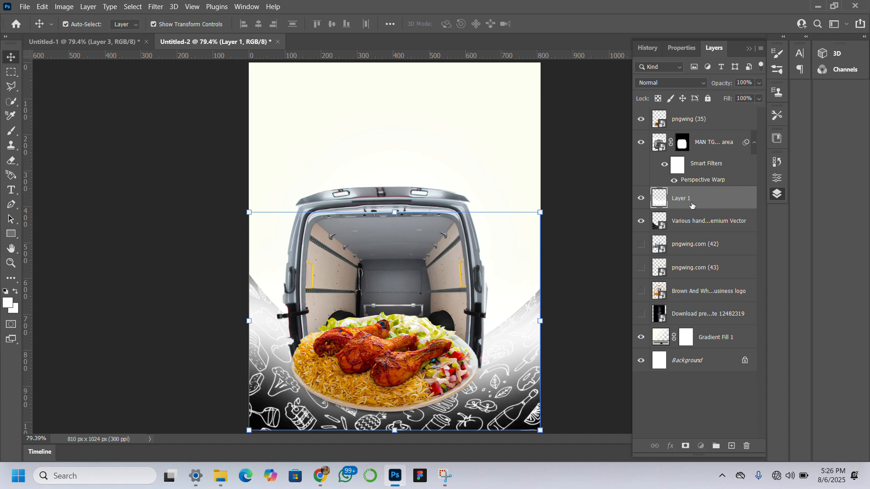
drag(691, 205, 693, 233)
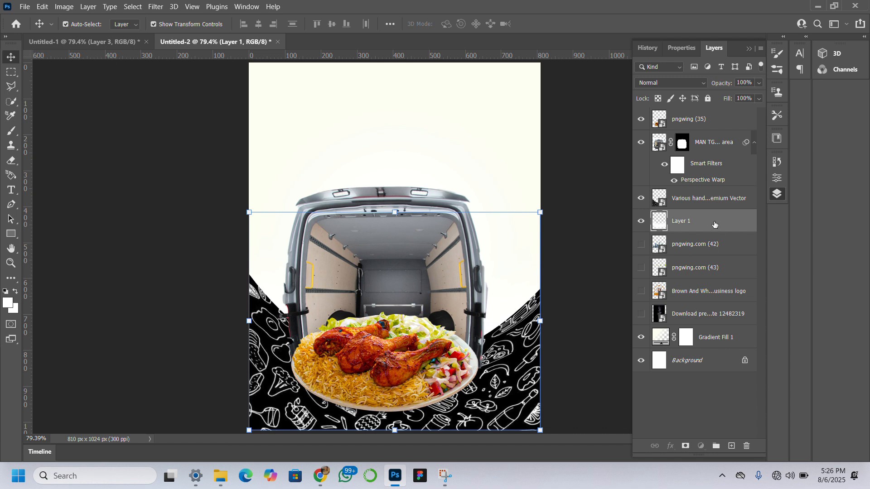
mouse_move(714, 225)
mouse_down()
mouse_move(722, 194)
mouse_move(714, 197)
mouse_up()
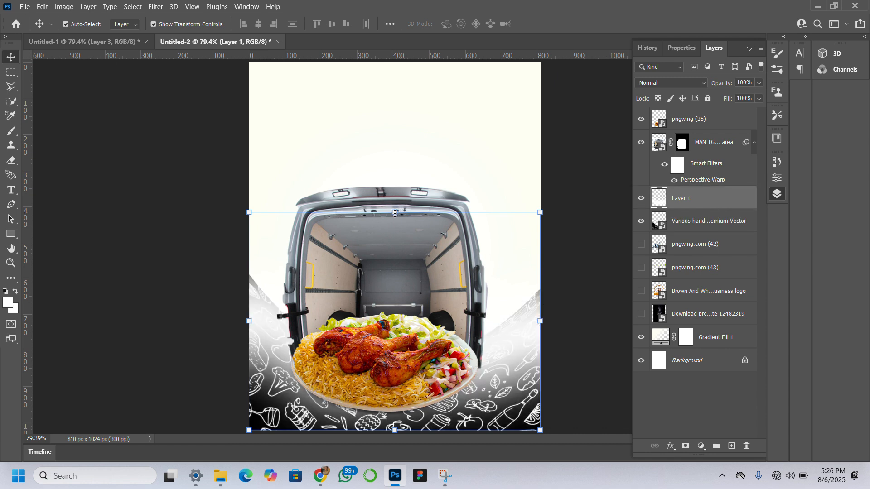
Transform the white mist on Layer 1 to 101.98% width and 71.05% height, raised over the doodle pattern's upper edge.
drag(394, 212, 387, 302)
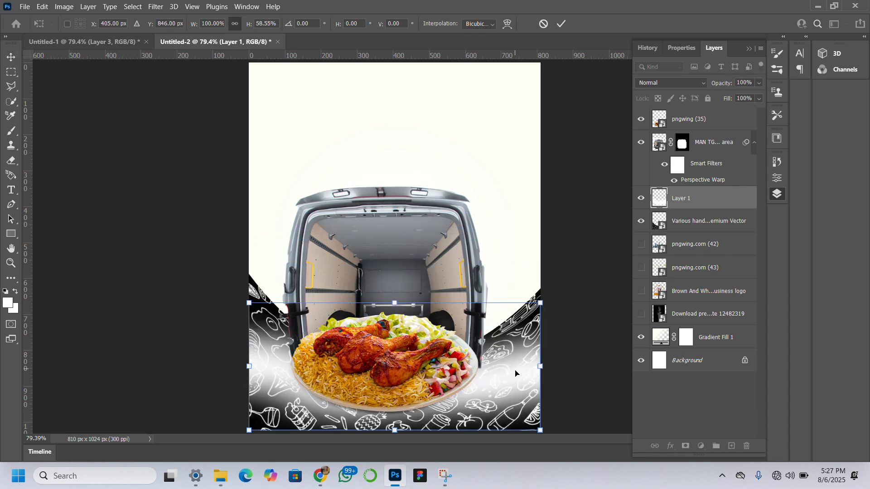
drag(517, 382, 516, 333)
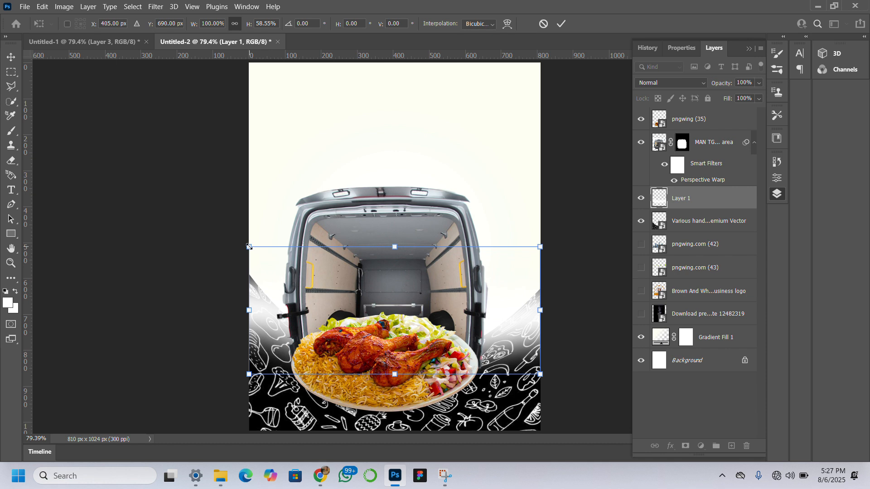
drag(249, 247, 243, 219)
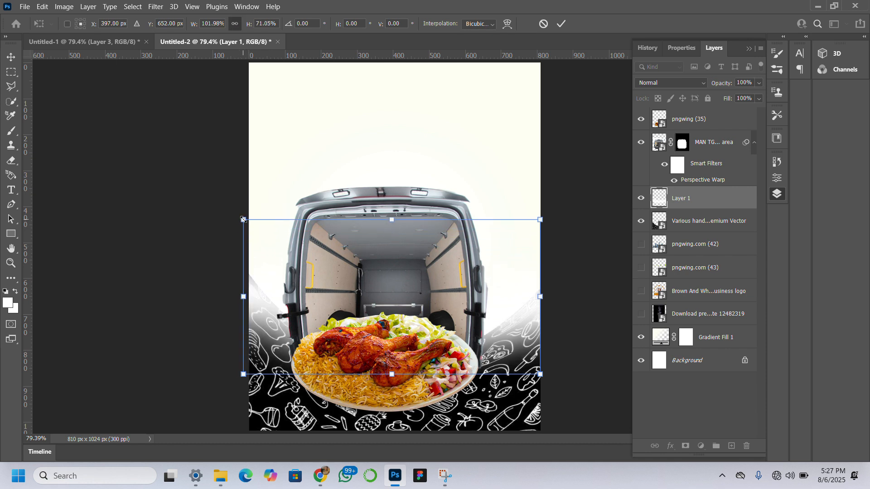
key(Return)
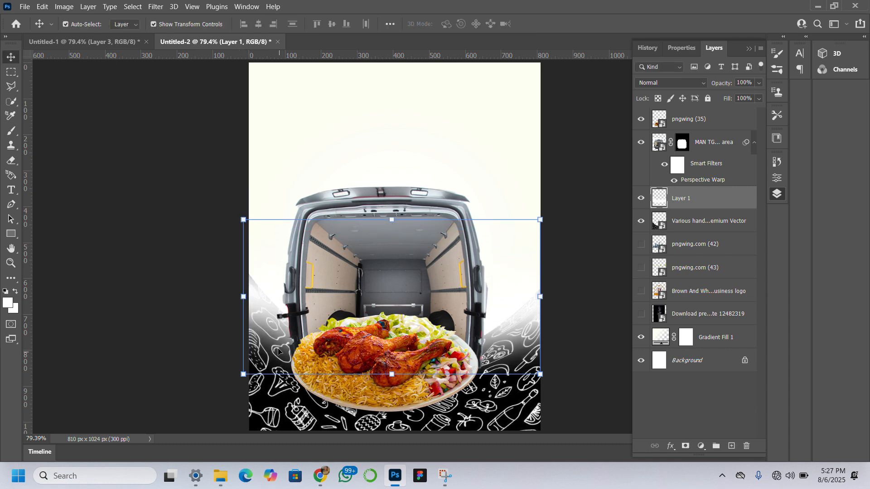
Warp the food doodle pattern by pulling both of its upper corners slightly down.
click(278, 406)
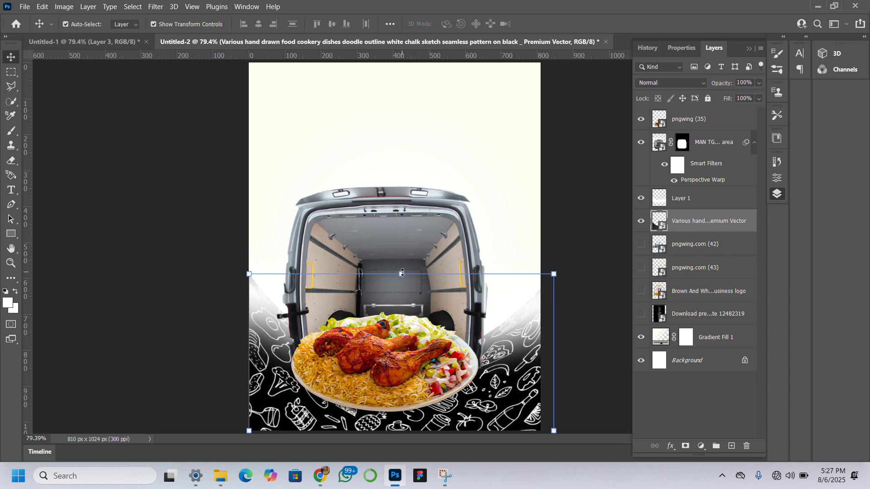
click(403, 274)
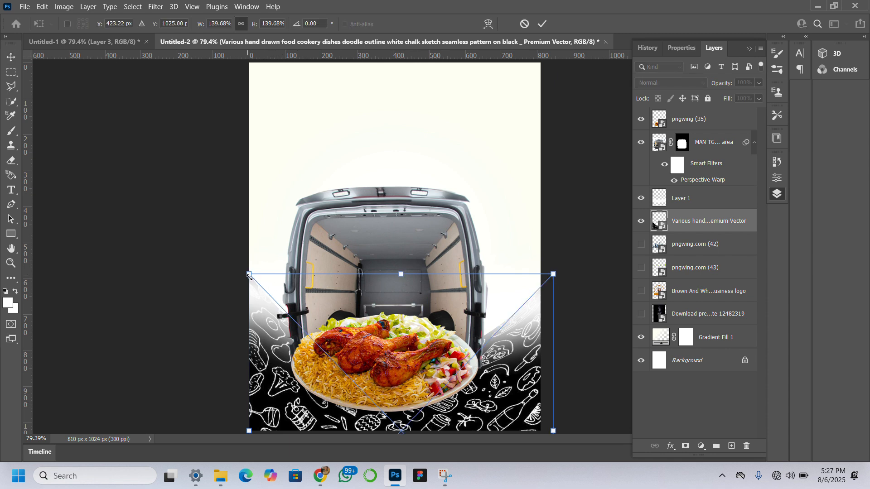
right_click(267, 300)
click(297, 227)
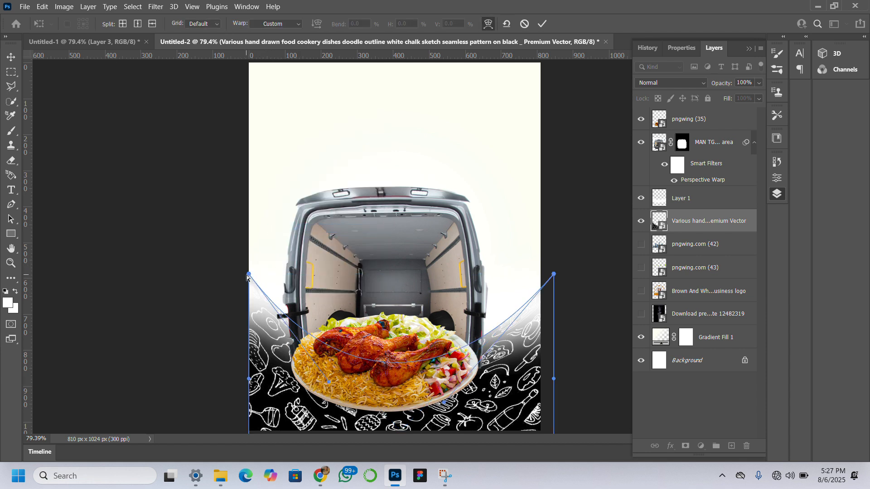
drag(247, 276, 247, 293)
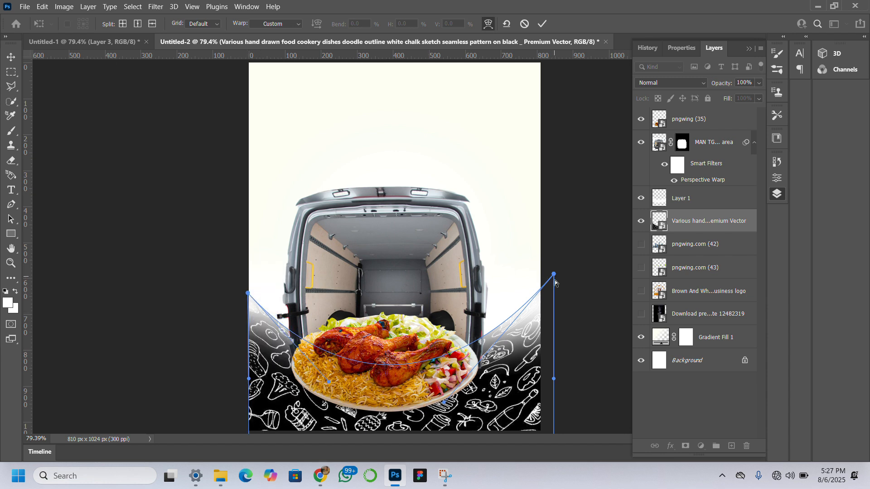
drag(554, 274, 551, 283)
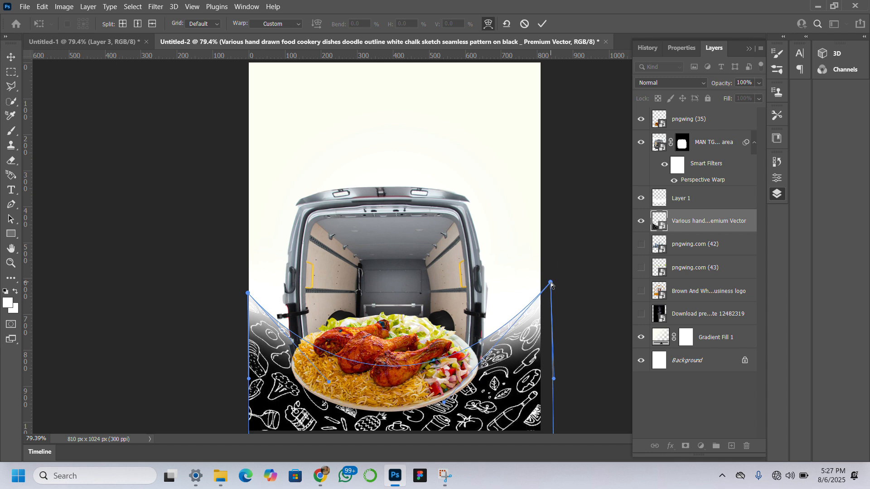
key(Return)
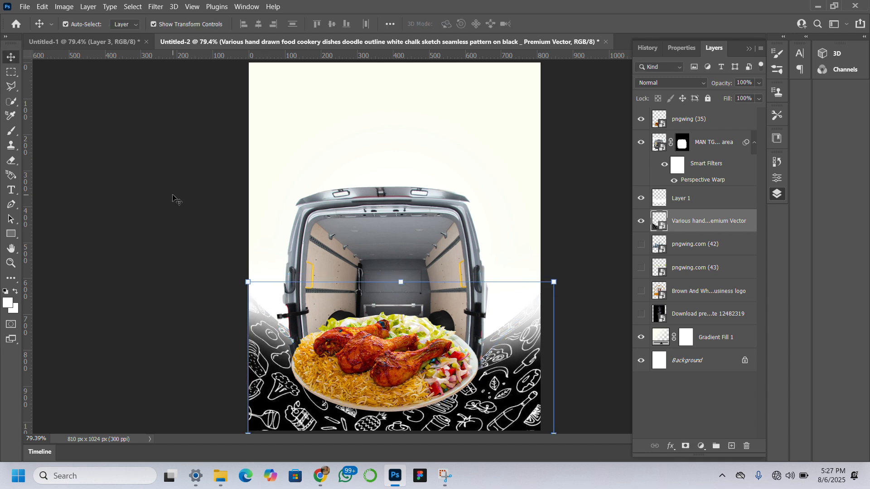
click(173, 195)
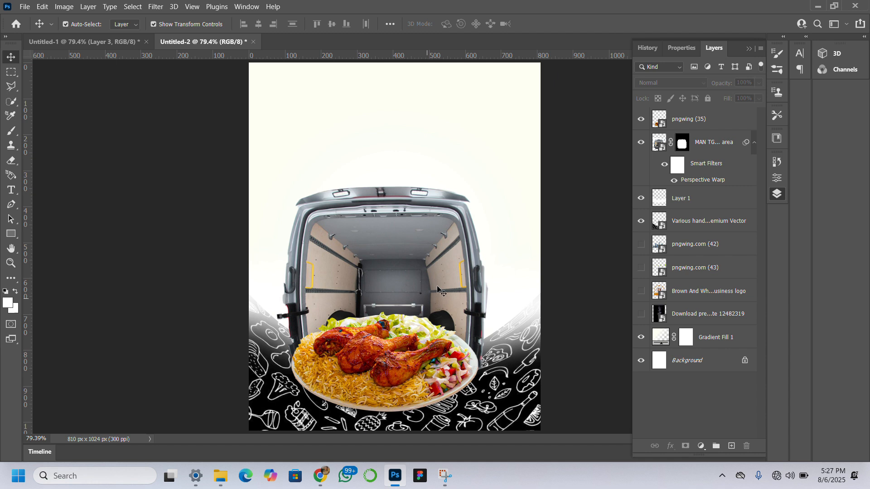
Reduce the opacity of the white mist on Layer 1 to 81%.
click(512, 336)
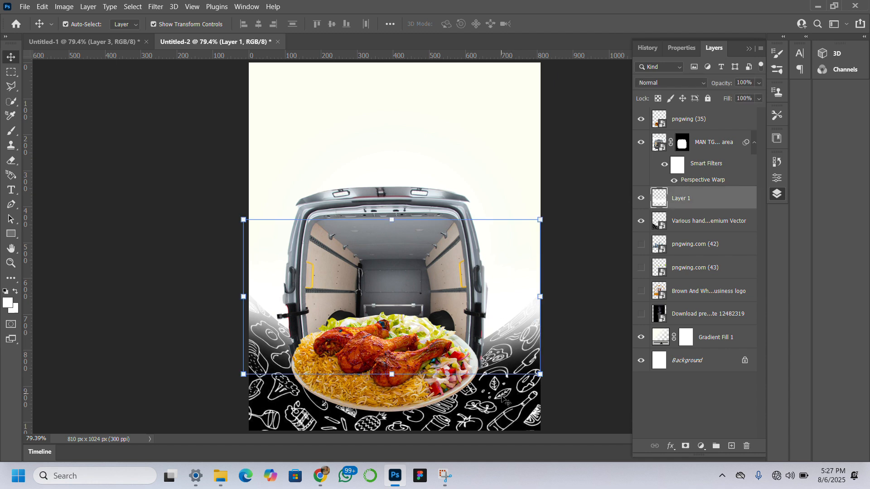
drag(733, 81, 712, 83)
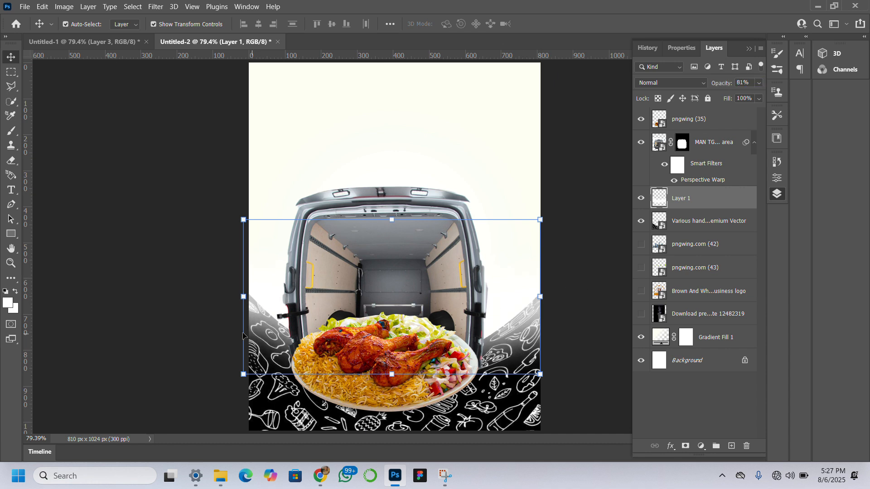
click(135, 390)
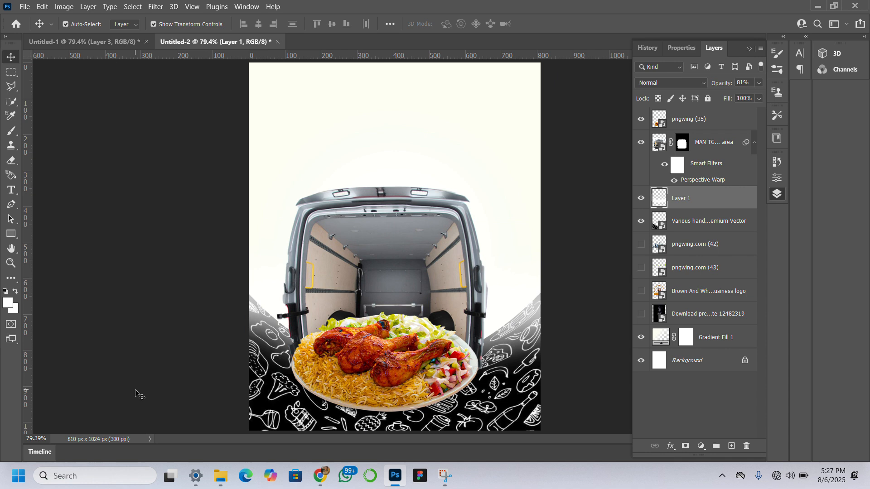
click(136, 392)
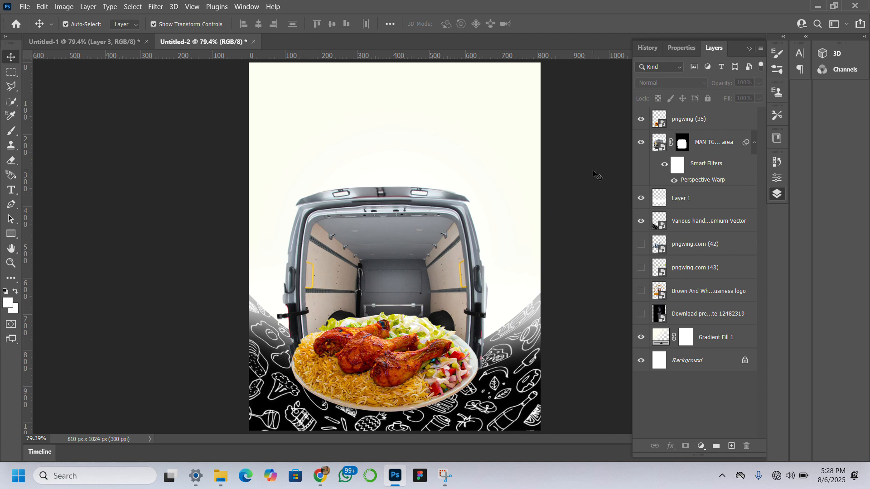
Show the pngwing.com (42) skyline layer and move it 240 px right and 36 px down behind the van.
click(641, 245)
click(691, 248)
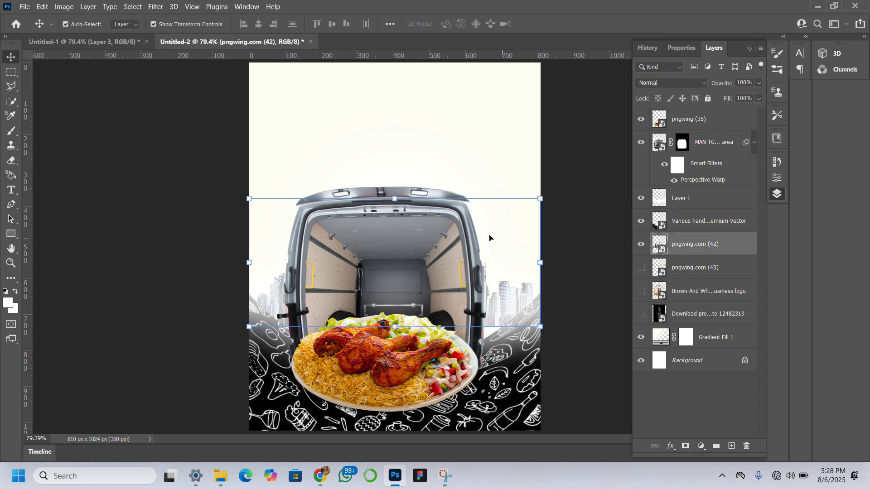
drag(489, 235, 508, 245)
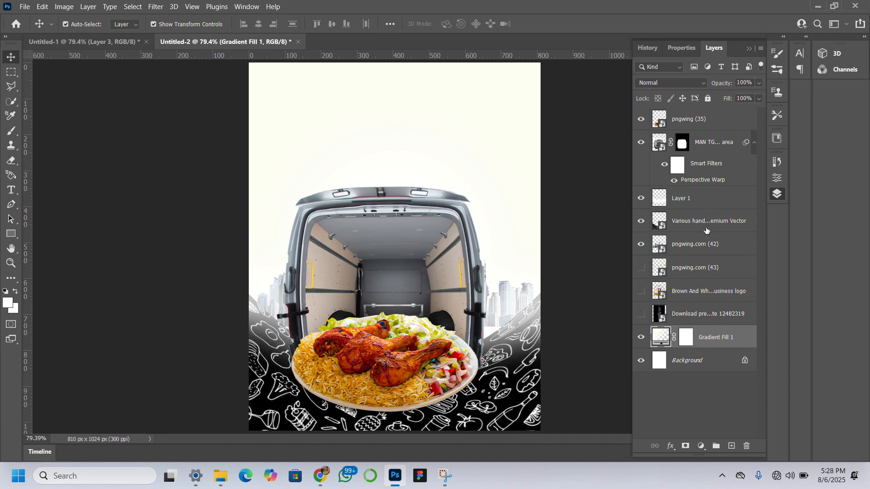
click(697, 251)
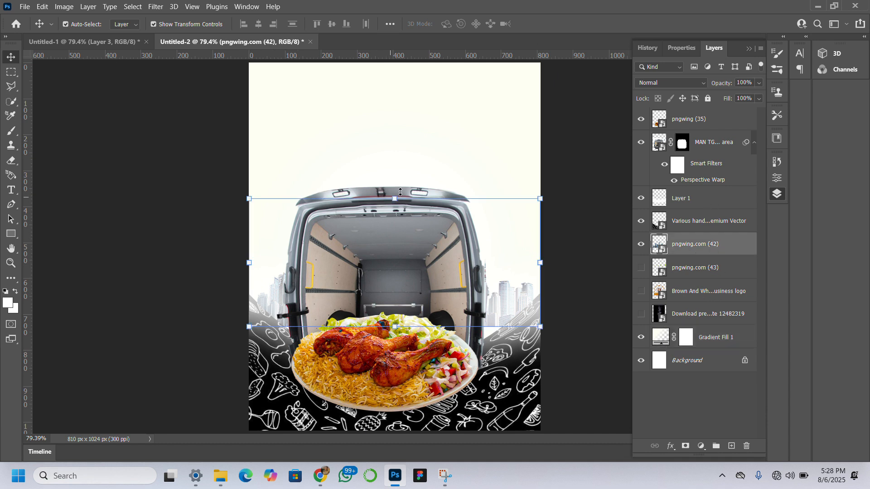
key(ctrl+t)
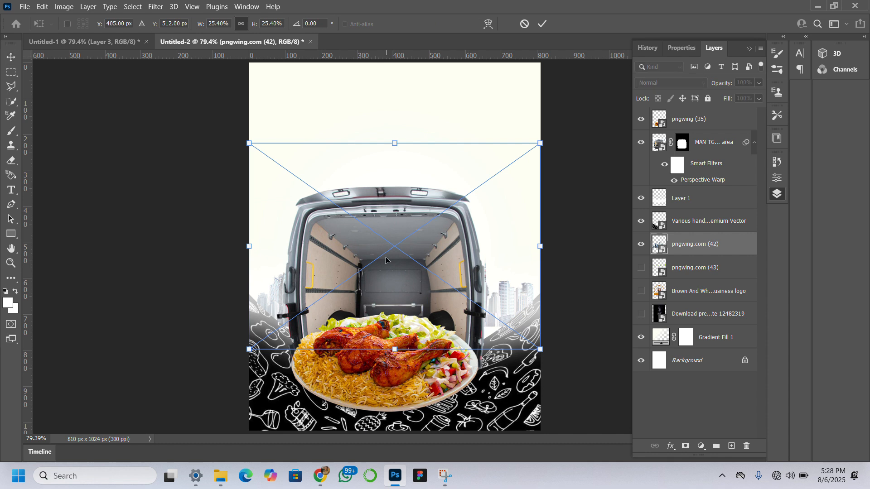
drag(387, 261, 471, 272)
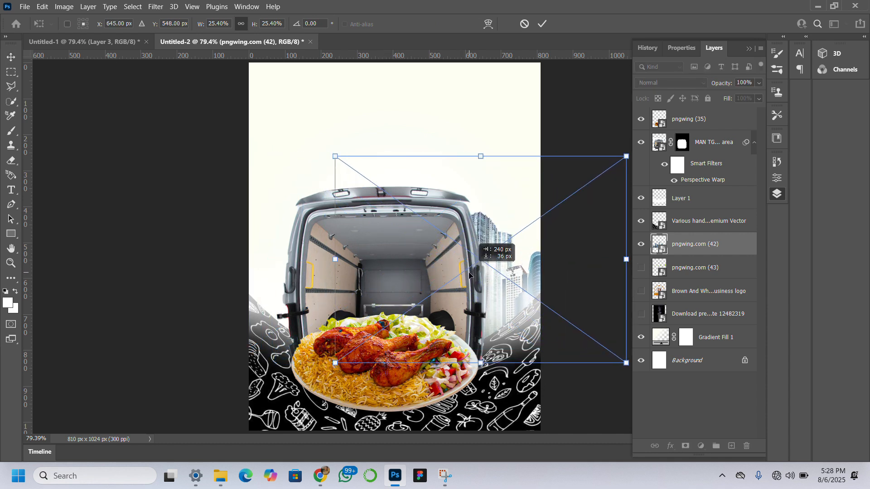
Duplicate the pngwing.com (42) skyline and place the copy behind the van's left side.
drag(469, 274, 272, 233)
key(Return)
key(ctrl+j)
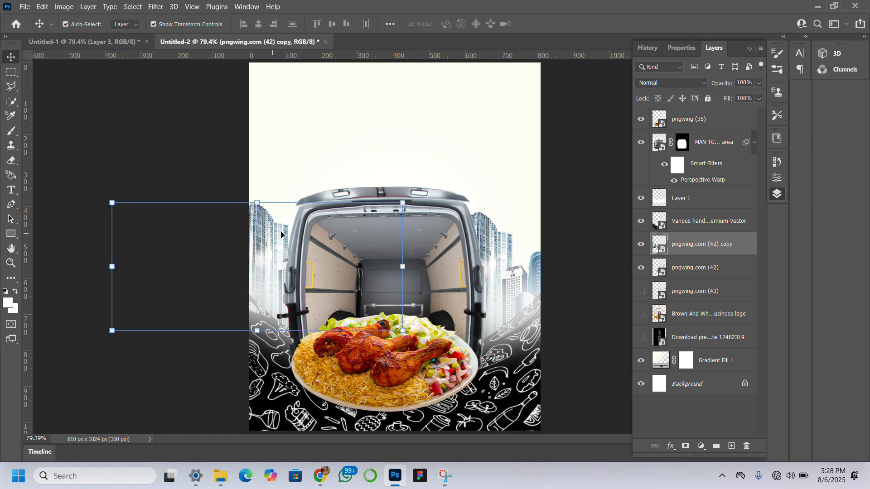
Set the opacity of both the skyline copy and the original pngwing.com (42) layer to 47%.
mouse_move(721, 86)
mouse_down()
mouse_move(697, 89)
mouse_move(724, 85)
mouse_move(716, 89)
mouse_up()
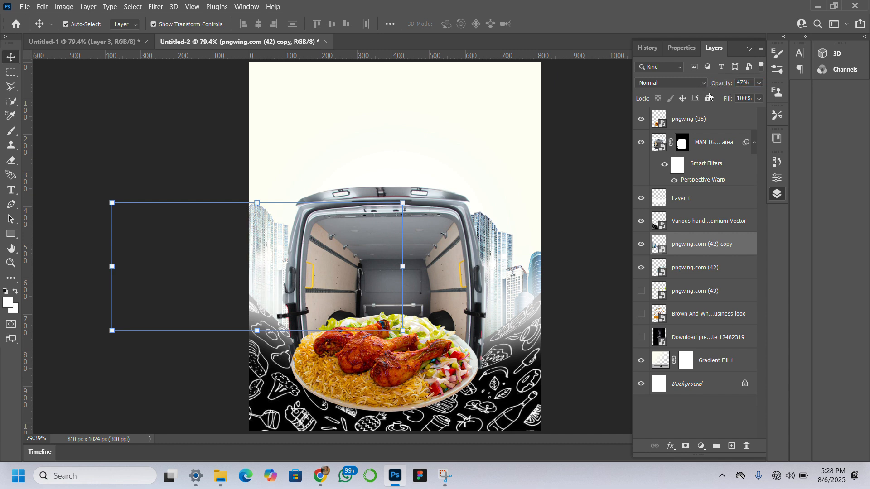
click(503, 254)
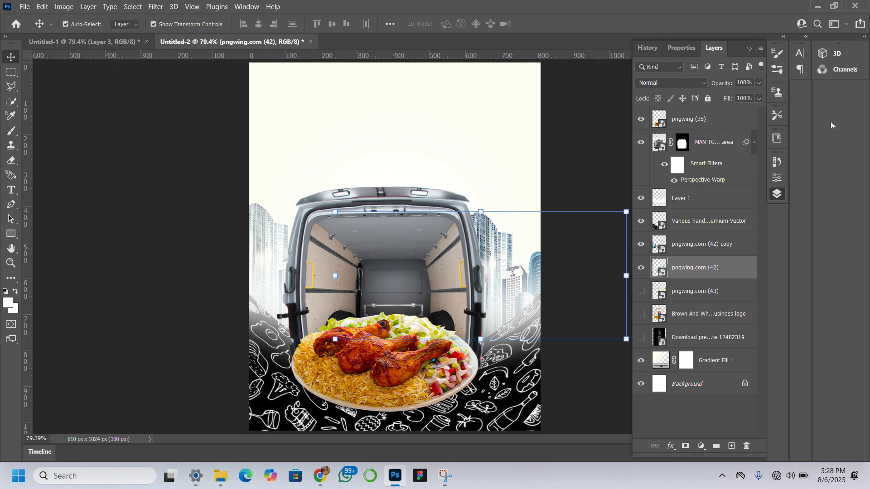
click(746, 83)
text(47)
key(Return)
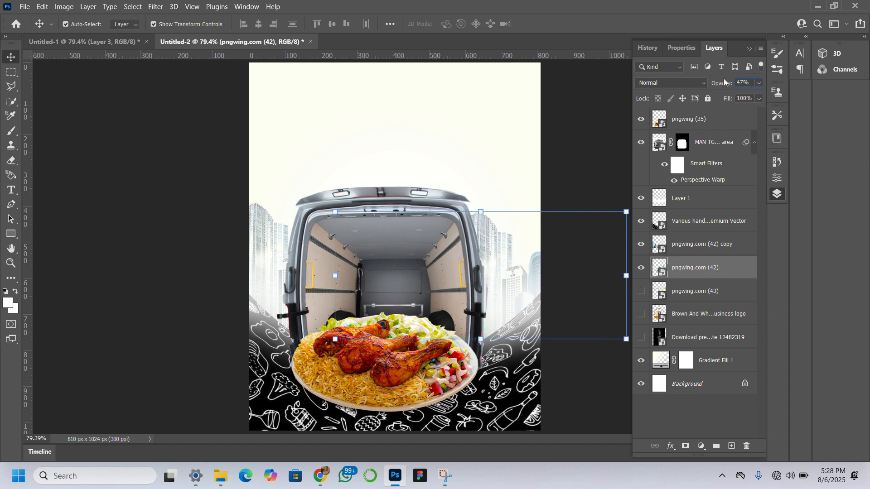
click(62, 187)
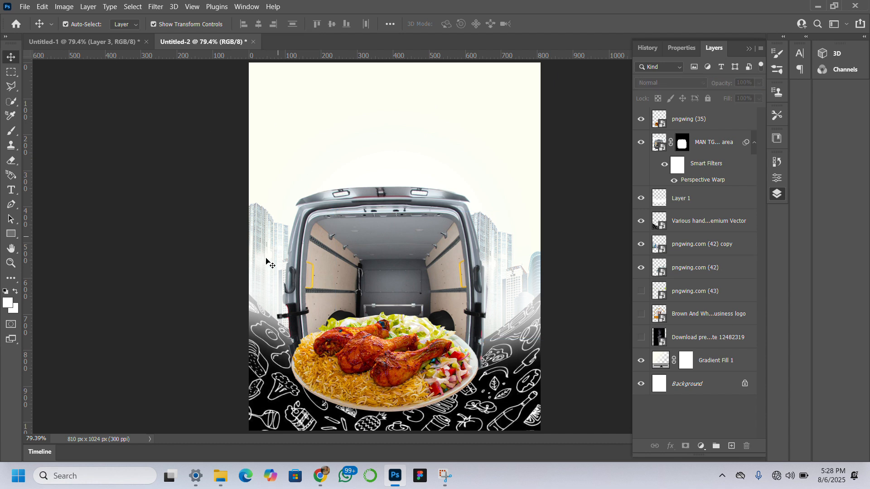
Move all layers from the Brown And White food business logo up to pngwing (35) together 77 px upward.
click(407, 379)
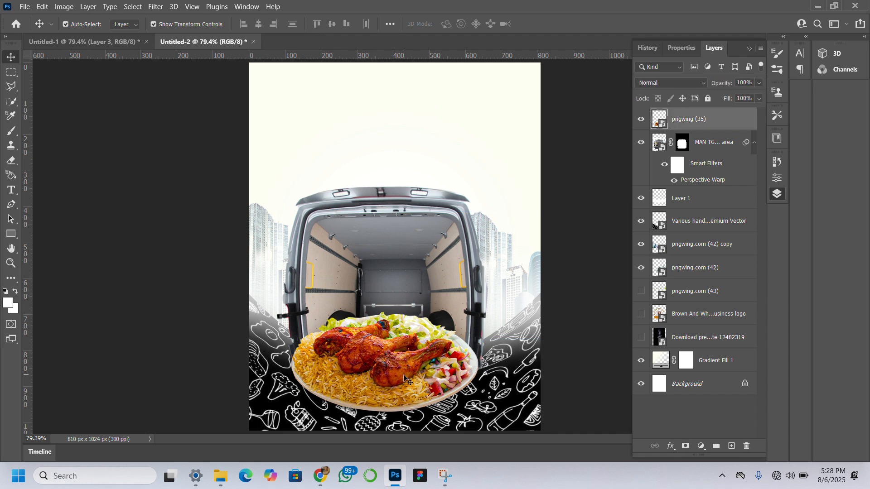
click(378, 228)
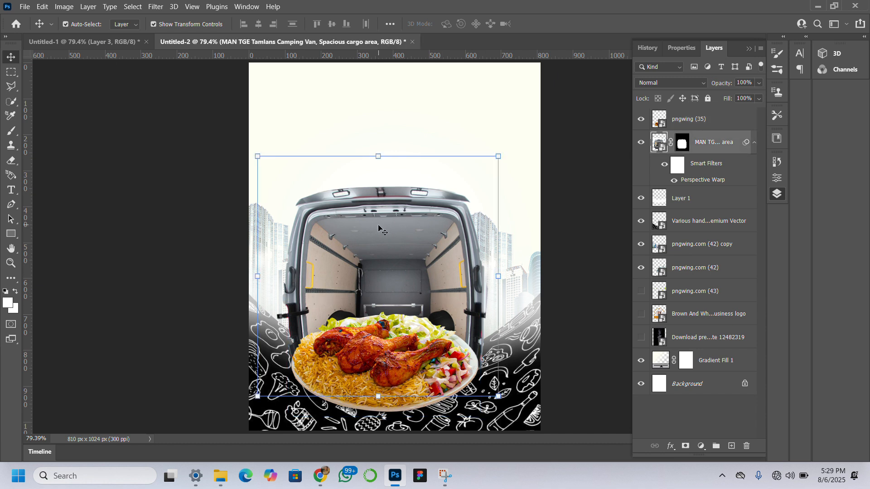
click(712, 322)
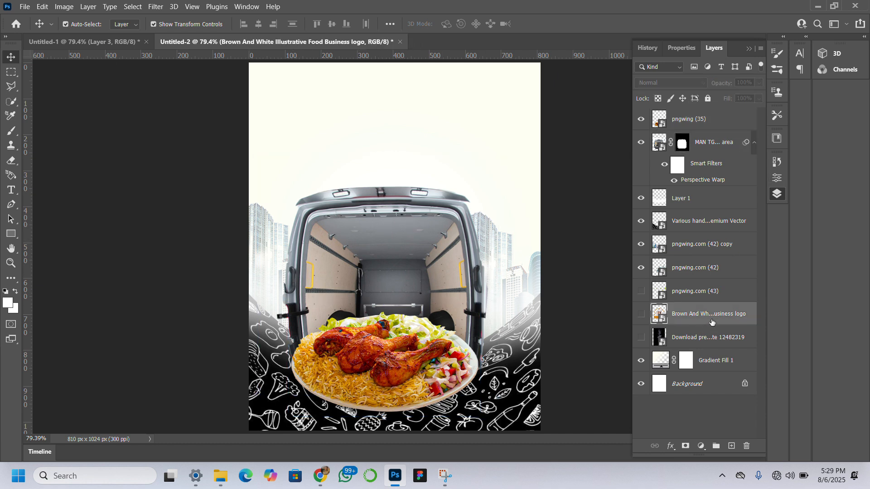
shift+click(707, 120)
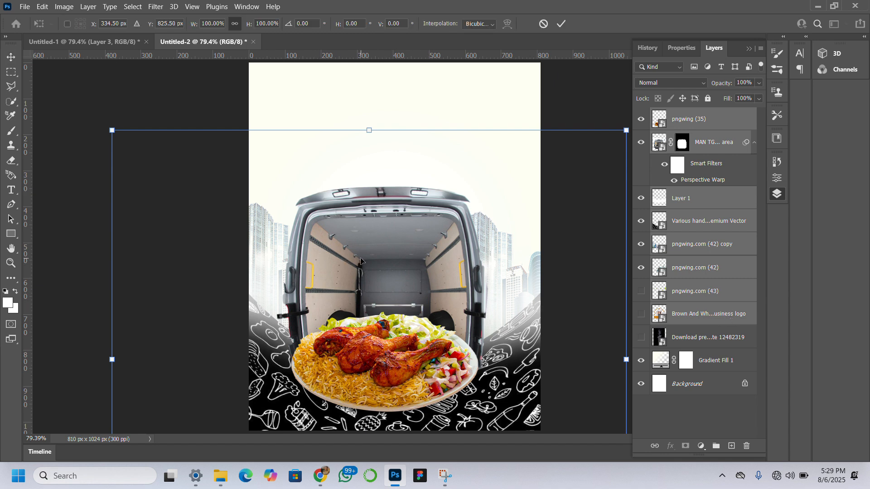
mouse_move(359, 245)
mouse_down()
mouse_move(359, 194)
mouse_move(360, 241)
mouse_move(359, 234)
mouse_up()
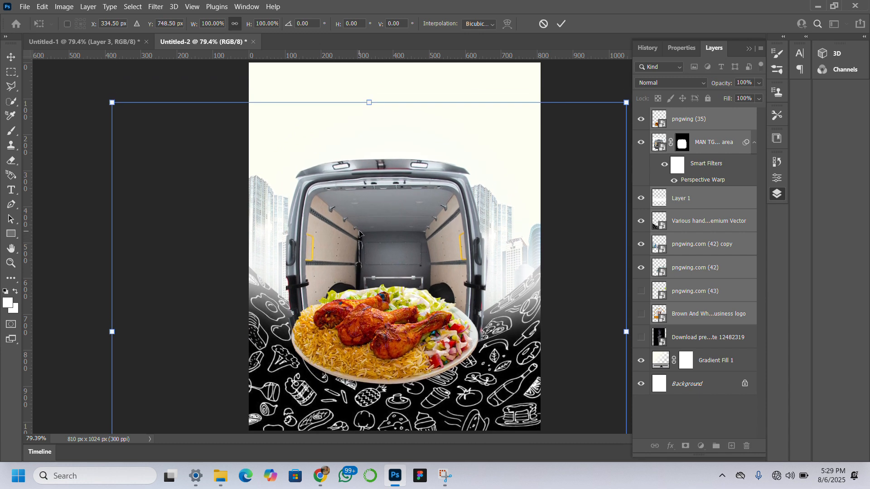
key(Return)
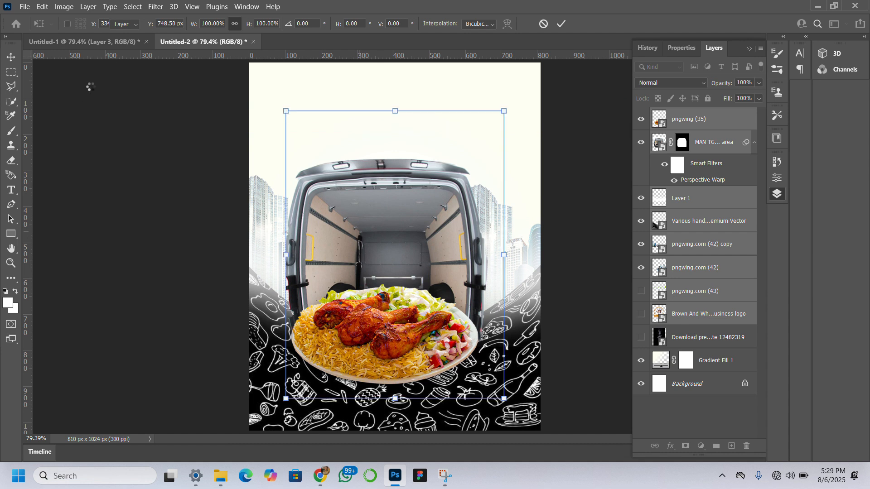
click(93, 90)
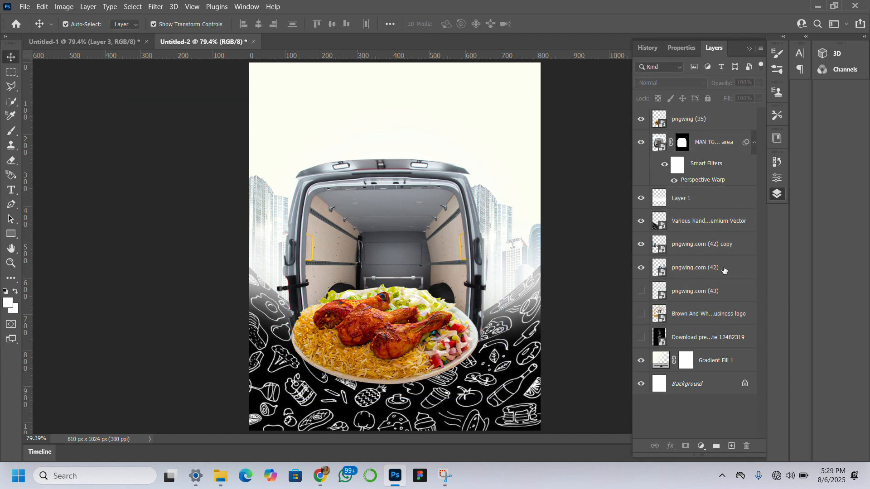
Show the black-background smoke image layer, bring it to the front of the layer stack and set its blend mode to Screen.
click(640, 337)
drag(728, 338, 724, 109)
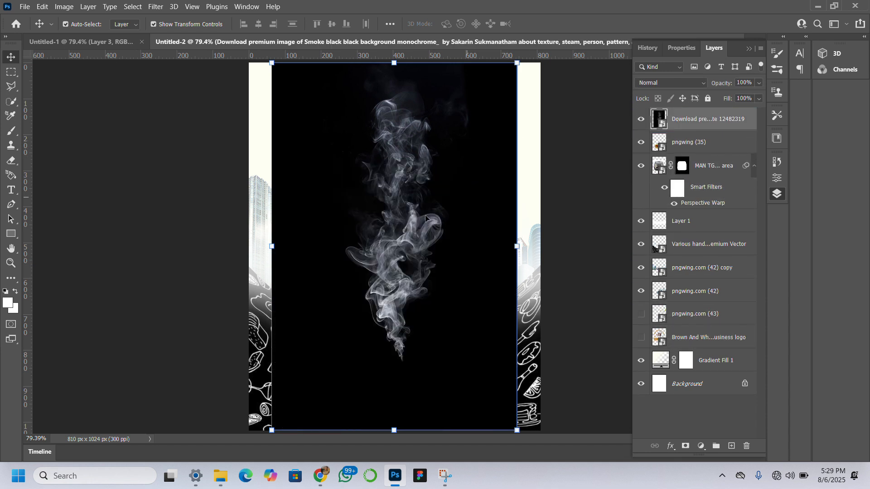
click(680, 83)
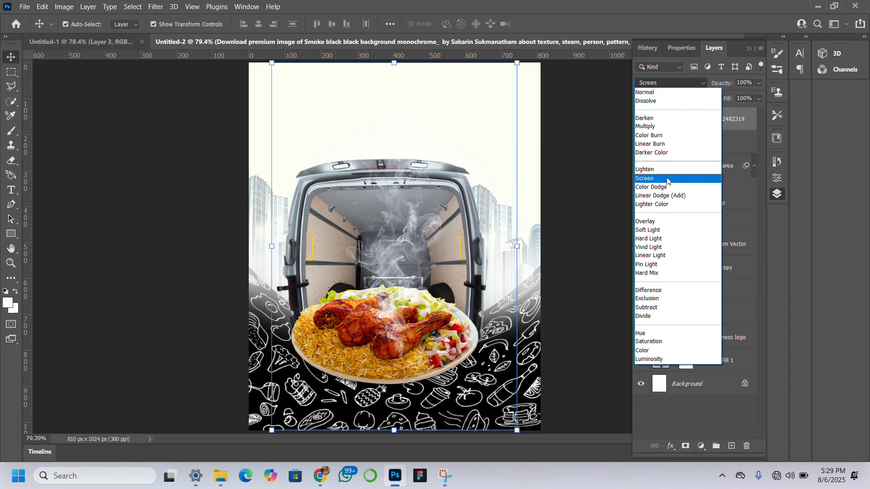
click(666, 179)
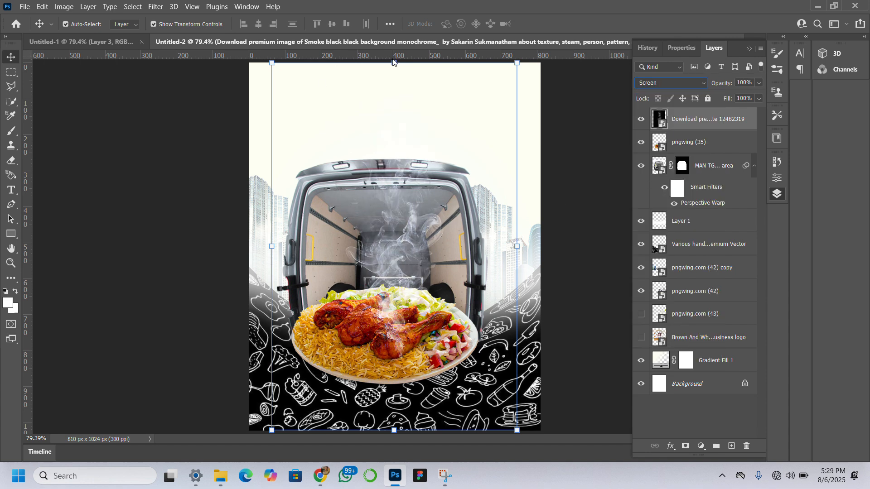
Scale the smoke layer to 18.60% width and 16.15% height and position it rising from the jollof plate inside the van.
drag(397, 64, 386, 207)
drag(397, 311, 397, 264)
drag(319, 268, 273, 258)
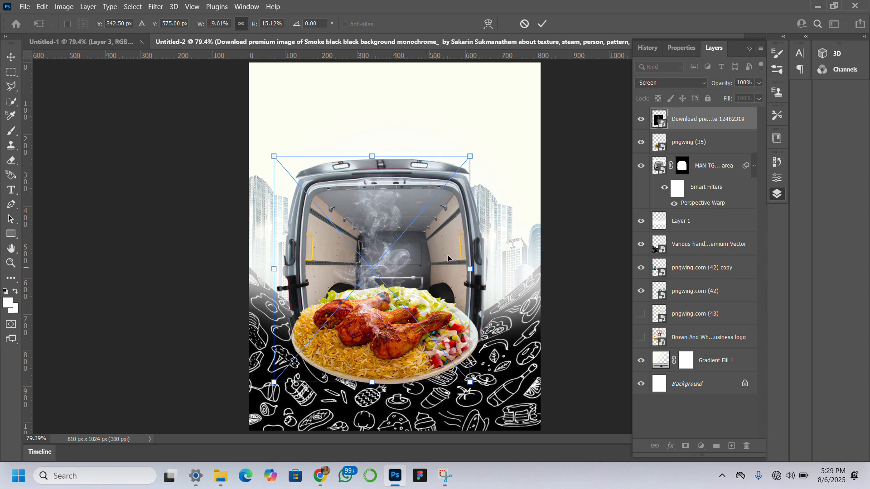
drag(471, 271, 485, 269)
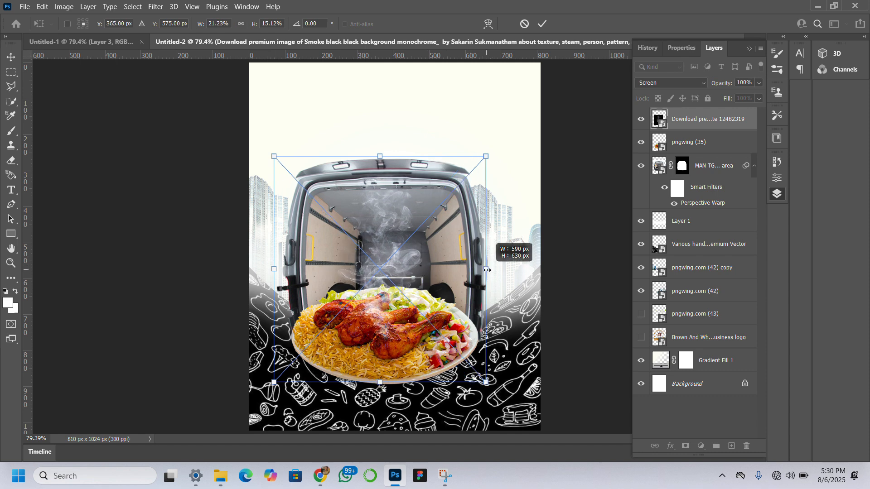
mouse_move(383, 157)
mouse_down()
mouse_move(381, 187)
mouse_move(386, 143)
mouse_up()
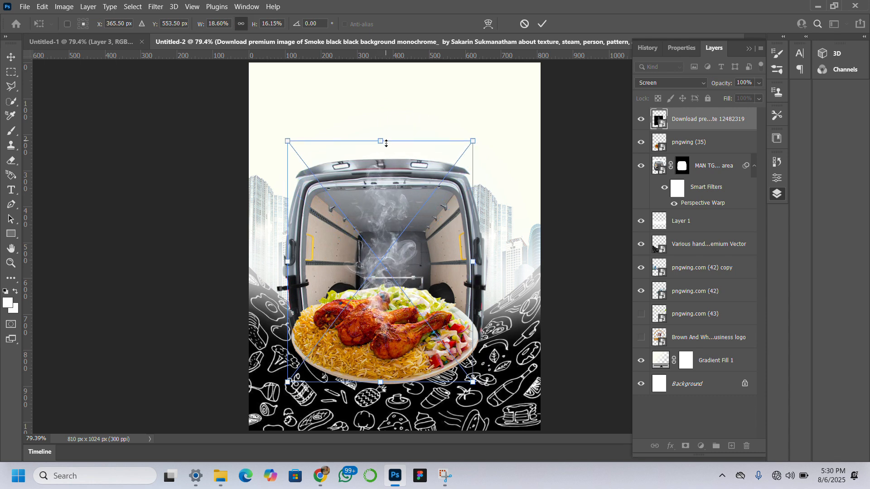
mouse_move(379, 251)
mouse_down()
mouse_move(383, 243)
mouse_move(370, 255)
mouse_move(380, 259)
mouse_up()
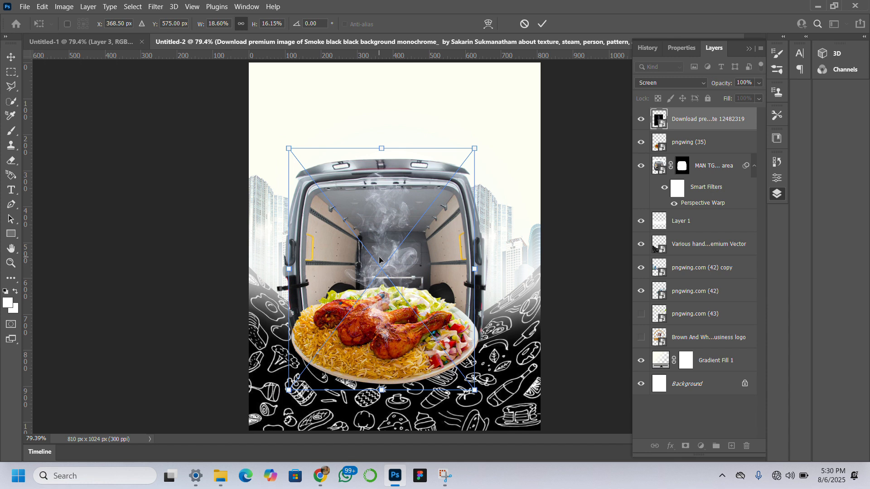
key(Return)
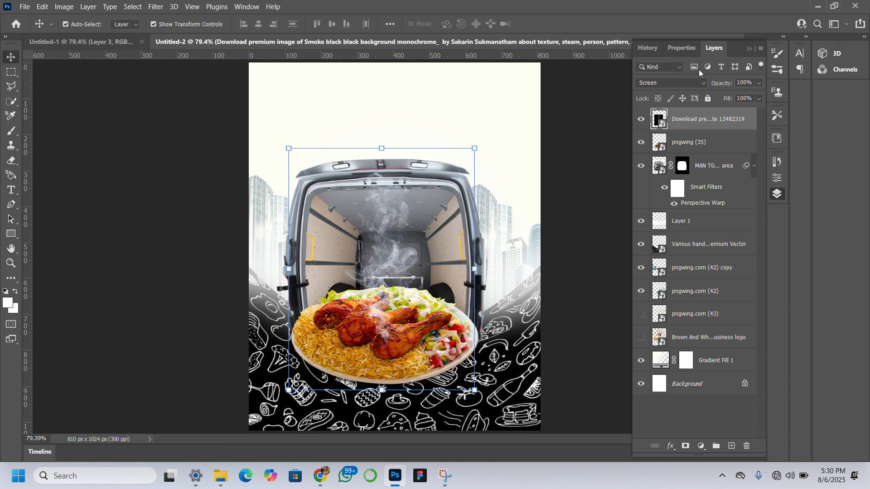
click(588, 223)
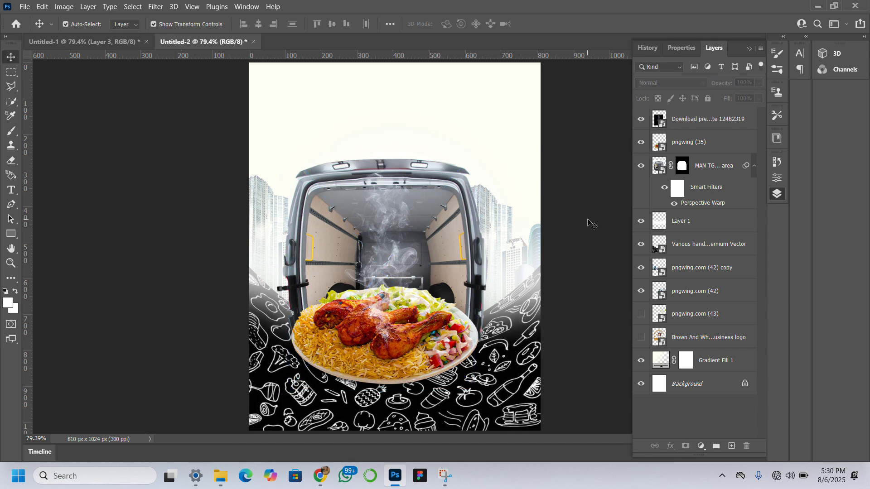
Rotate the smoke layer 6.16° clockwise and reposition it so the steam rises from the chicken.
click(365, 269)
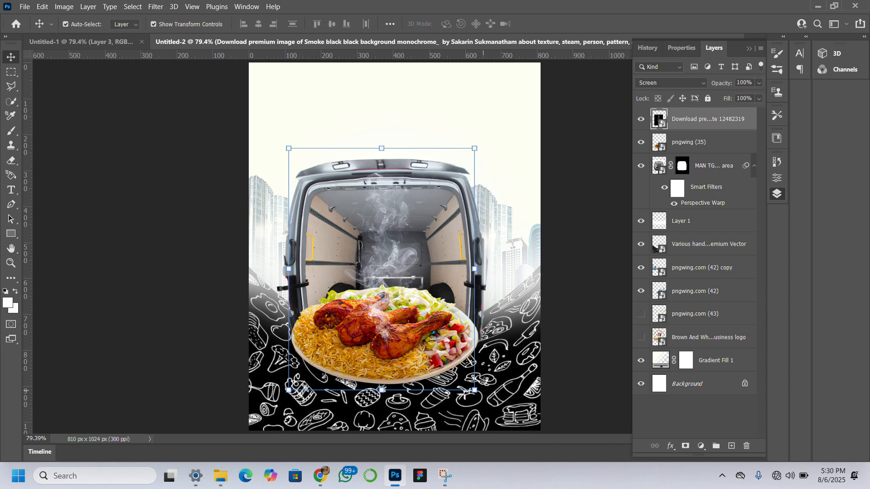
drag(486, 276, 494, 266)
mouse_move(387, 262)
mouse_down()
mouse_move(386, 271)
mouse_move(380, 267)
mouse_up()
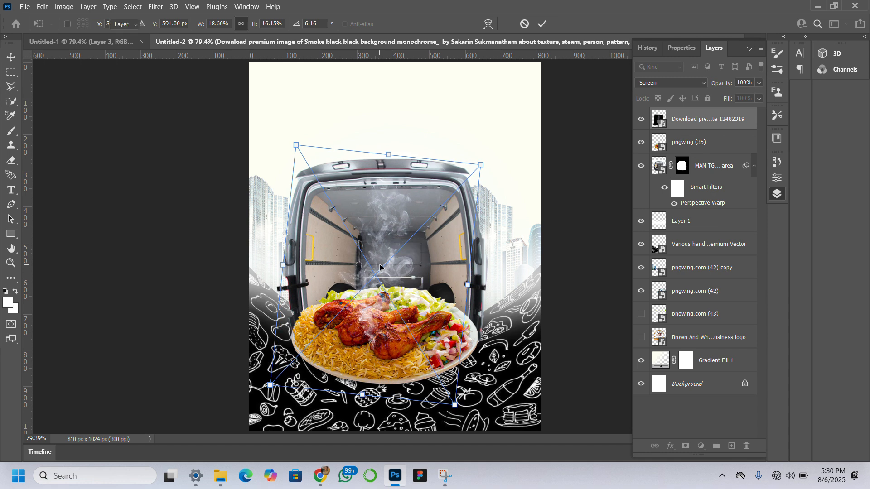
key(Return)
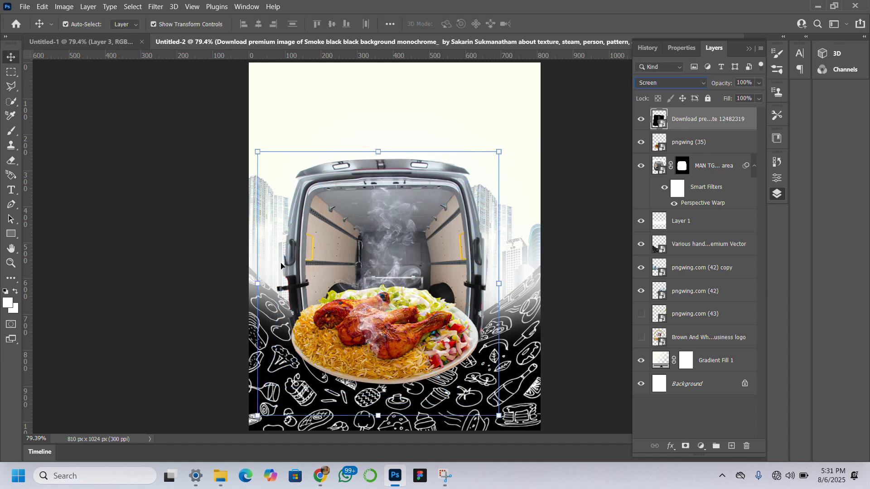
drag(379, 315, 378, 303)
click(94, 294)
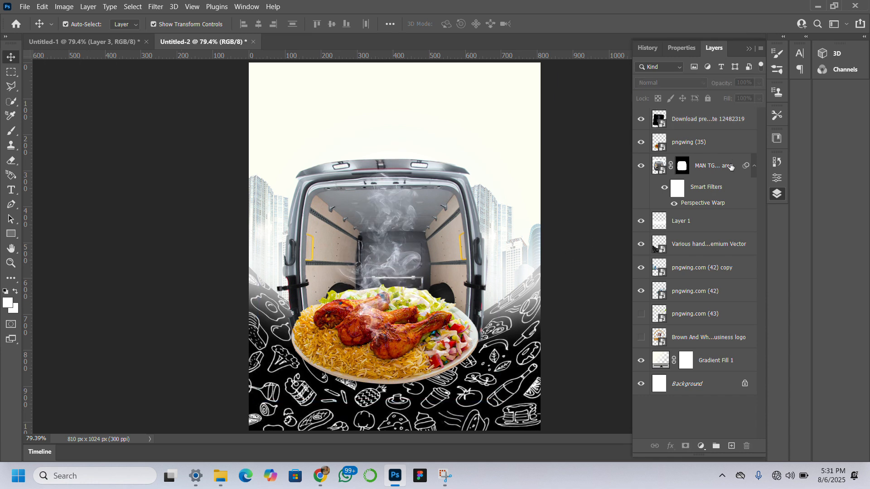
click(641, 314)
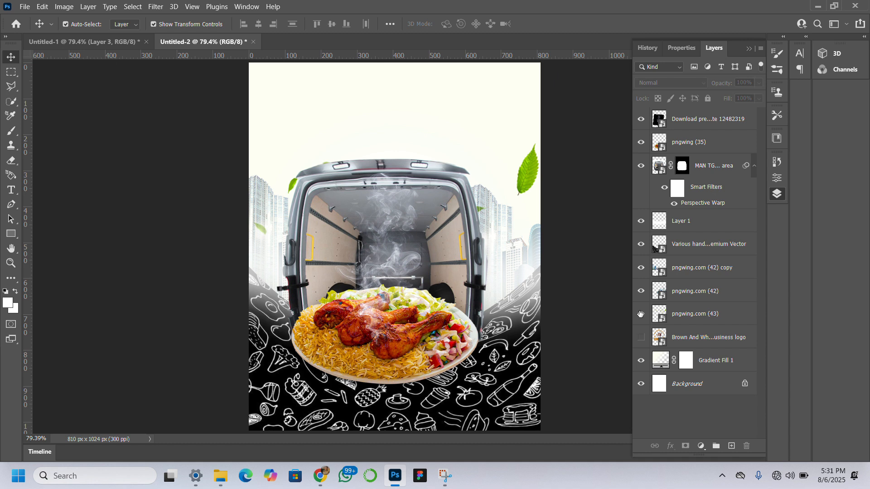
click(641, 313)
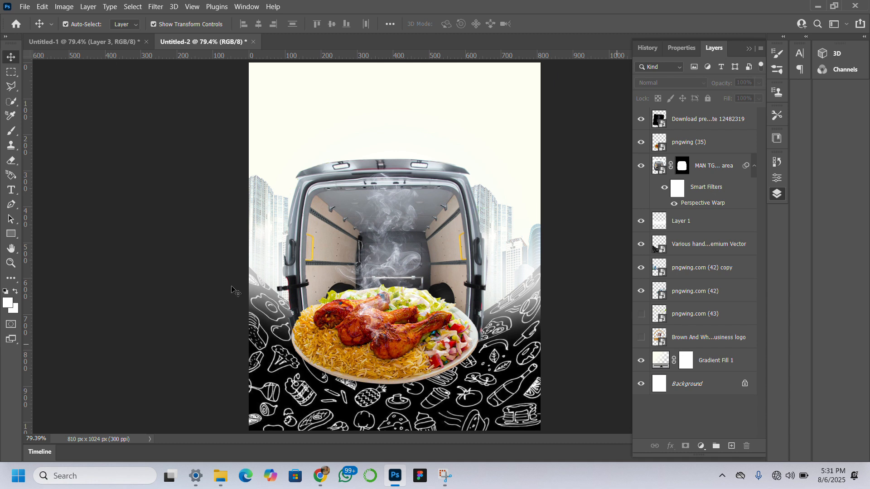
Draw an 832 x 112 px rectangle across the flyer's bottom edge with a dark grey fill and a 4.68 px yellow stroke.
click(12, 233)
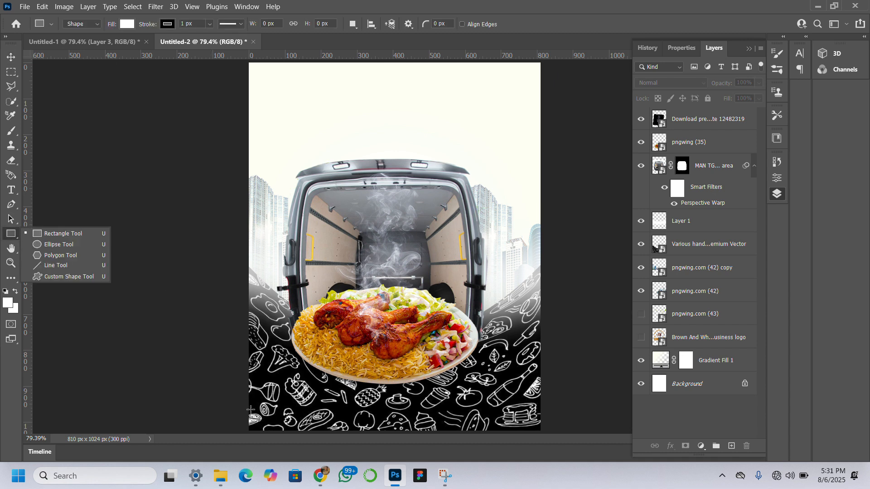
drag(247, 400, 546, 441)
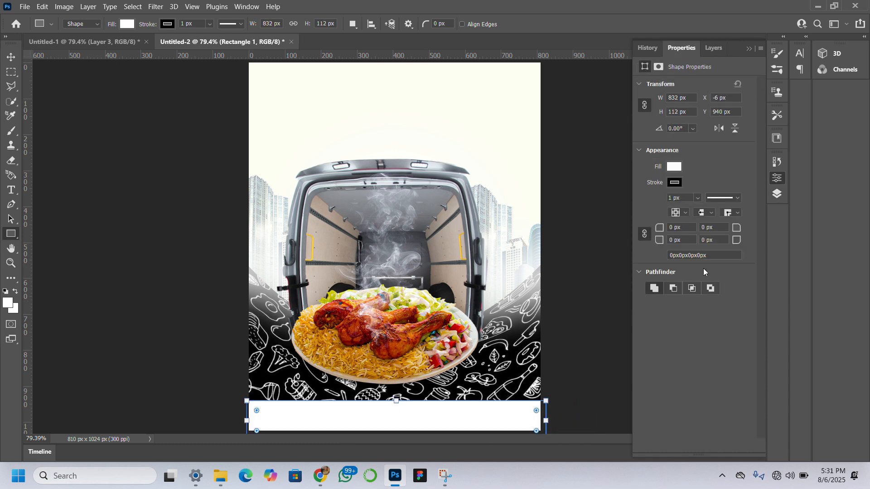
click(675, 182)
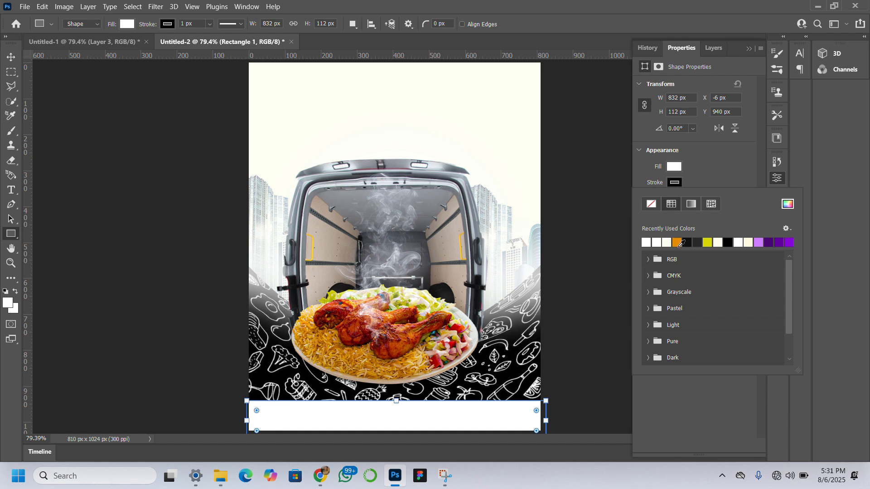
click(710, 242)
click(727, 176)
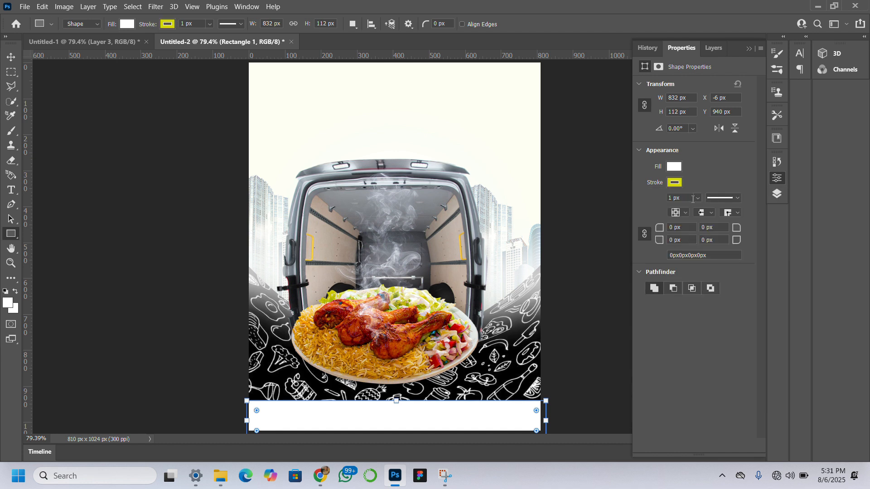
click(700, 199)
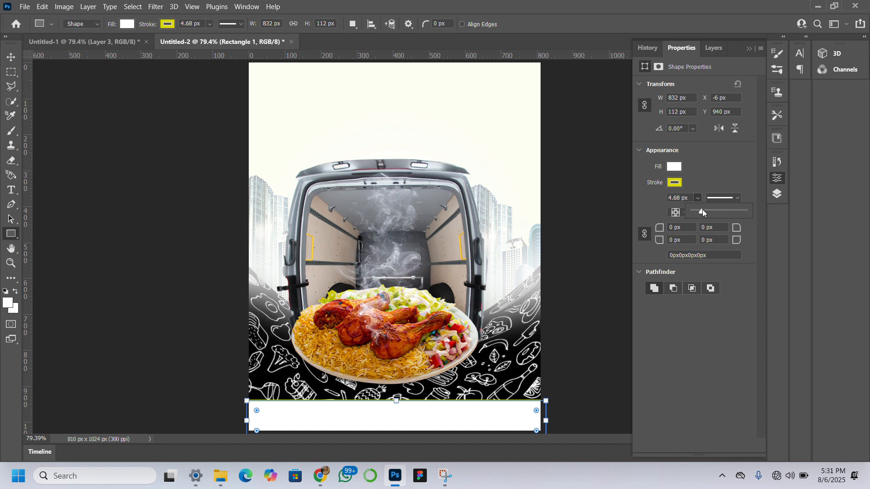
click(702, 155)
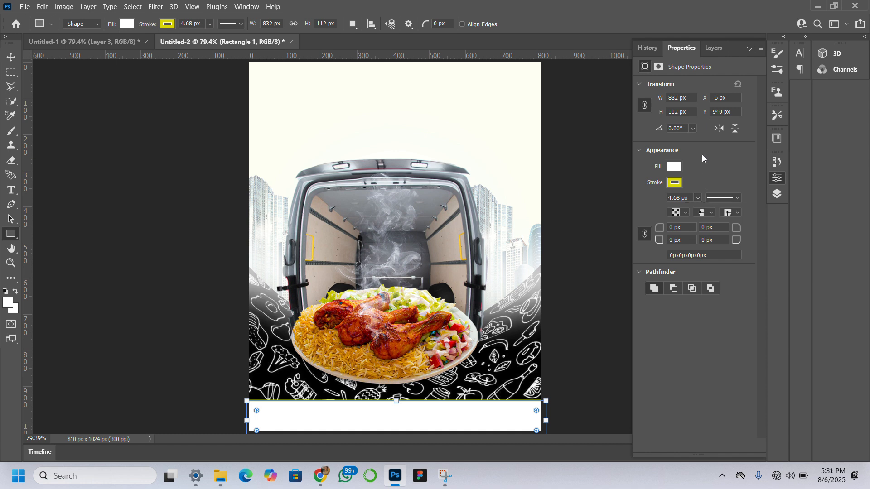
click(673, 167)
click(707, 227)
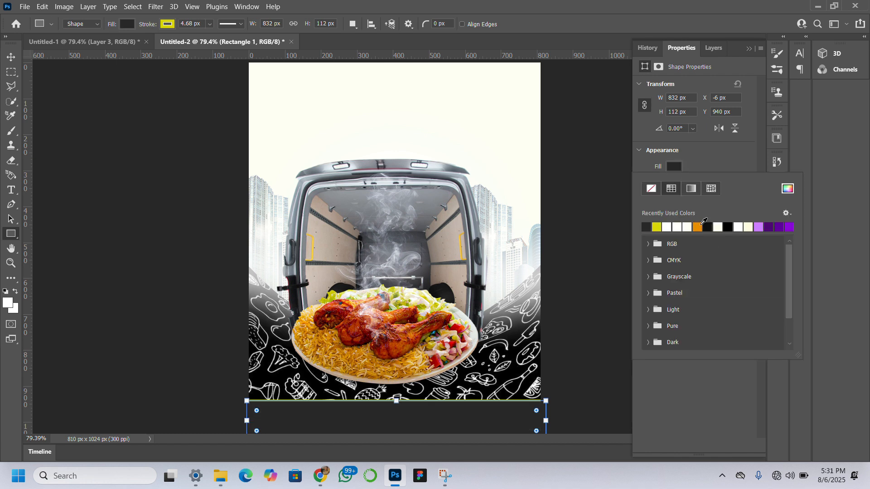
Resize the bottom rectangle to about 879 x 90 px and centre it so its sides extend past the canvas edges.
click(13, 56)
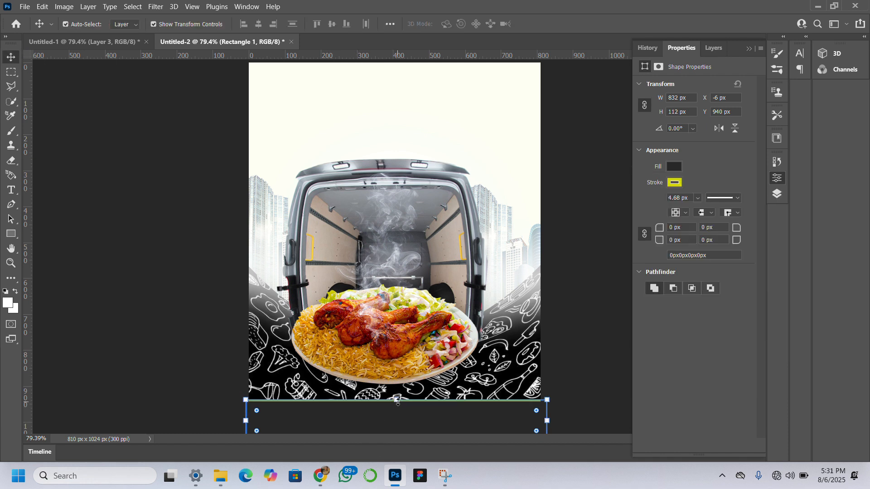
drag(398, 401, 397, 409)
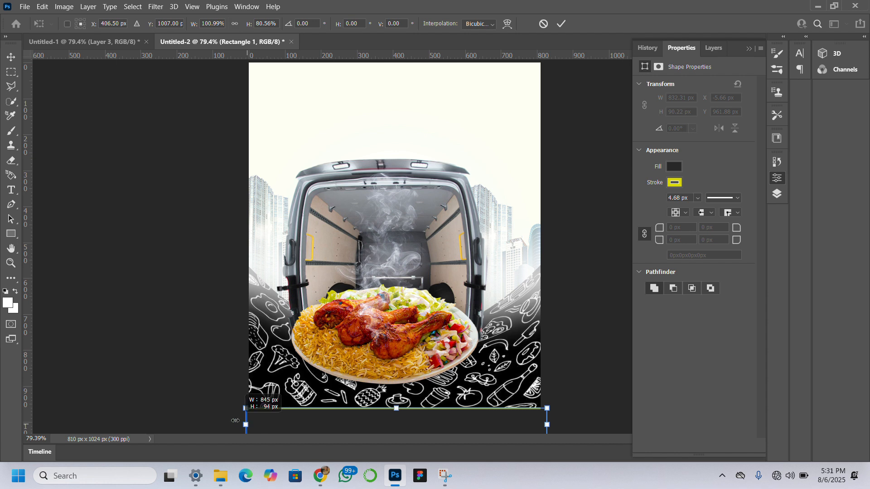
drag(246, 424, 229, 424)
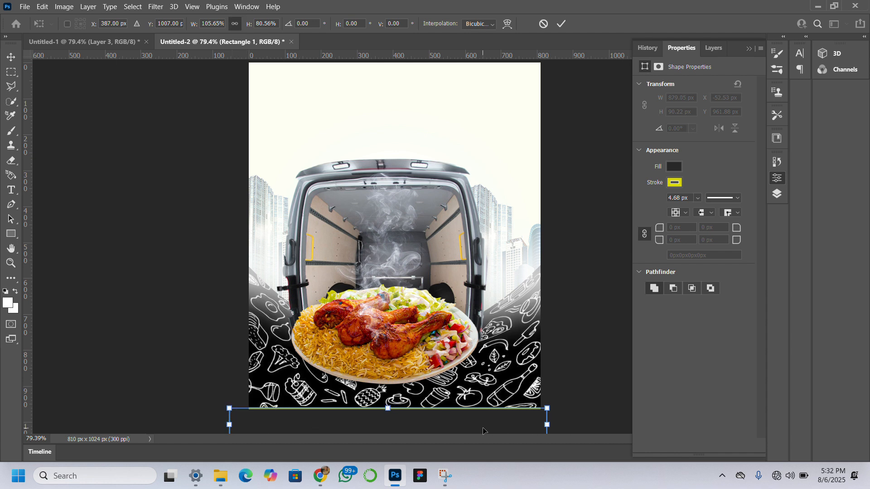
drag(483, 431, 486, 431)
key(Return)
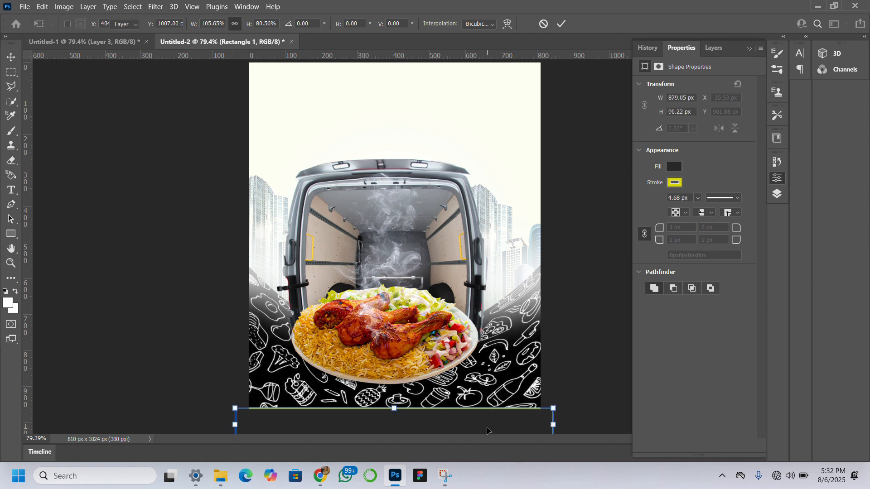
click(580, 318)
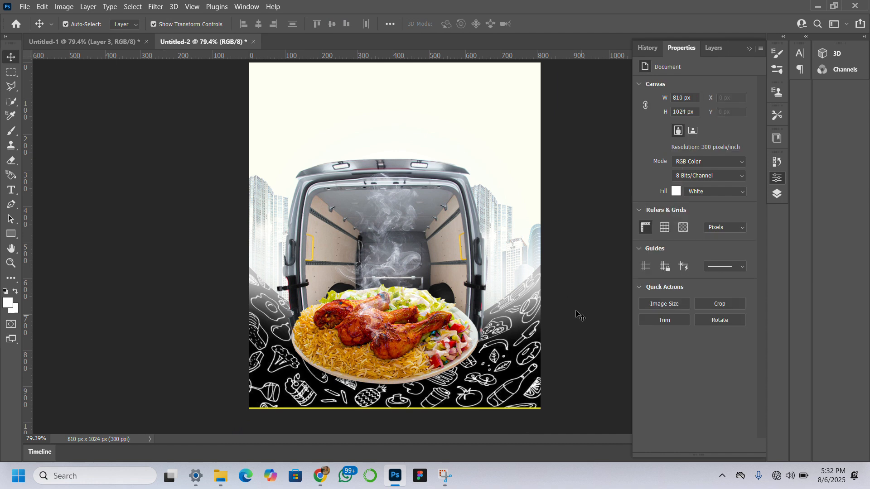
Duplicate the jollof plate layer, pngwing (35).
click(400, 330)
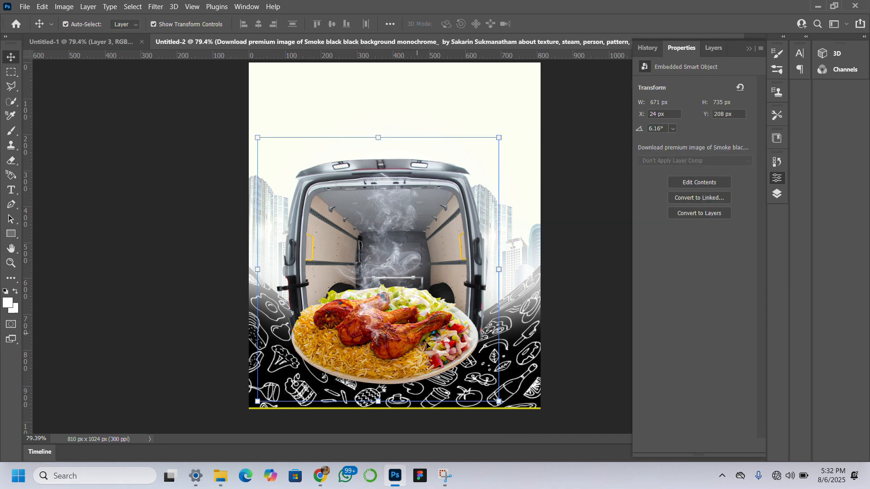
click(711, 51)
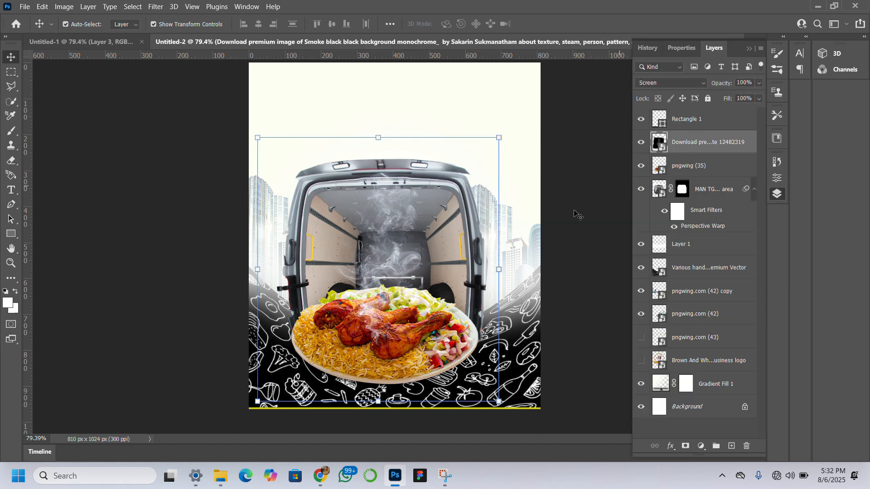
click(773, 192)
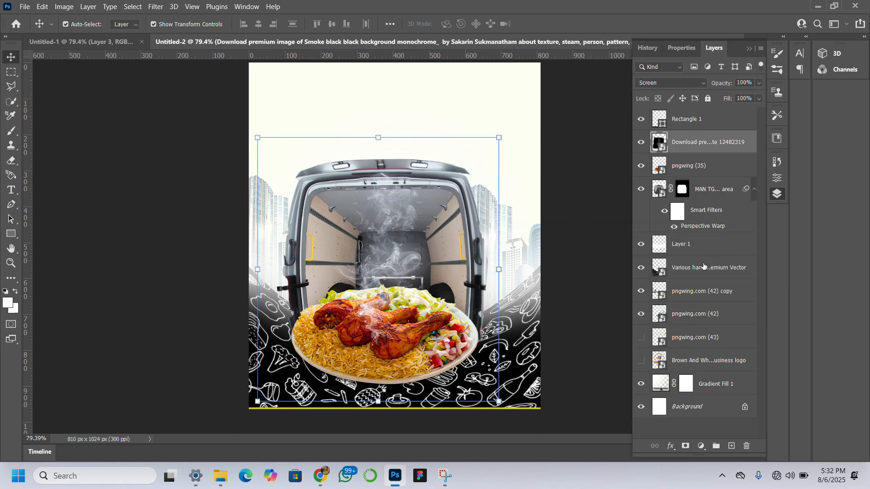
click(721, 167)
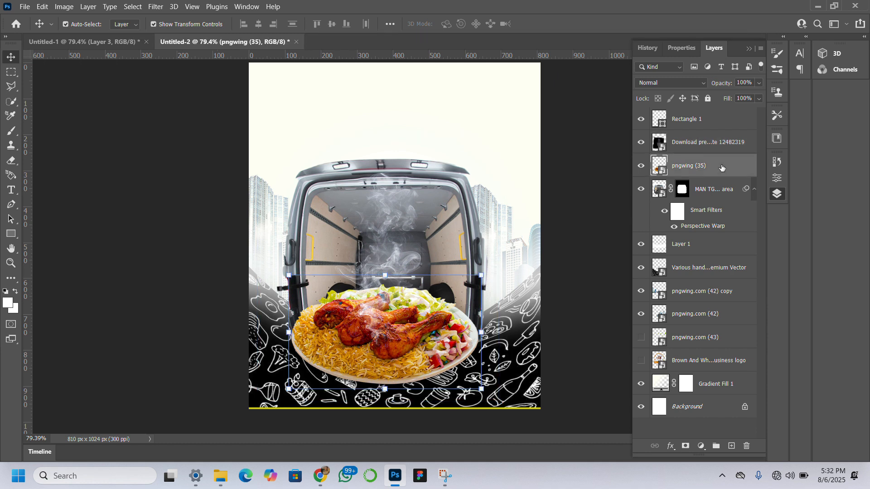
key(ctrl+j)
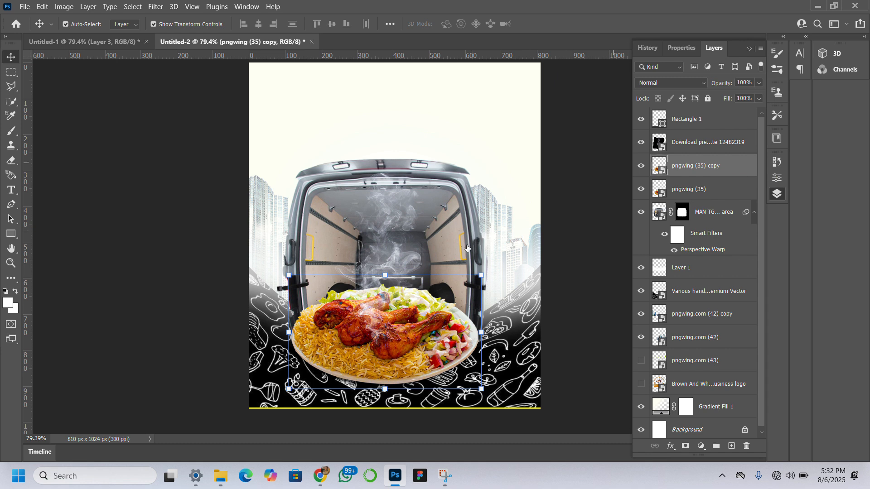
Move the duplicated plate up over the van's roof to about X 462.30 px, Y 238 px.
drag(417, 367, 425, 297)
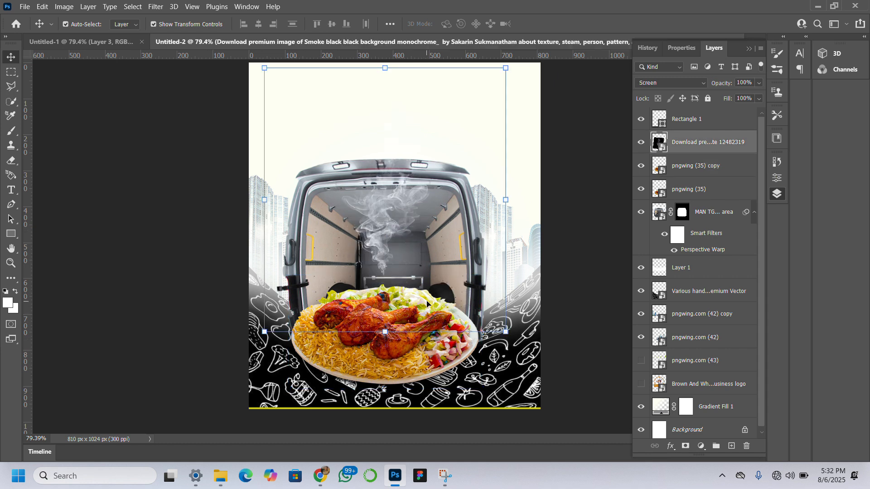
key(ctrl+z)
click(746, 172)
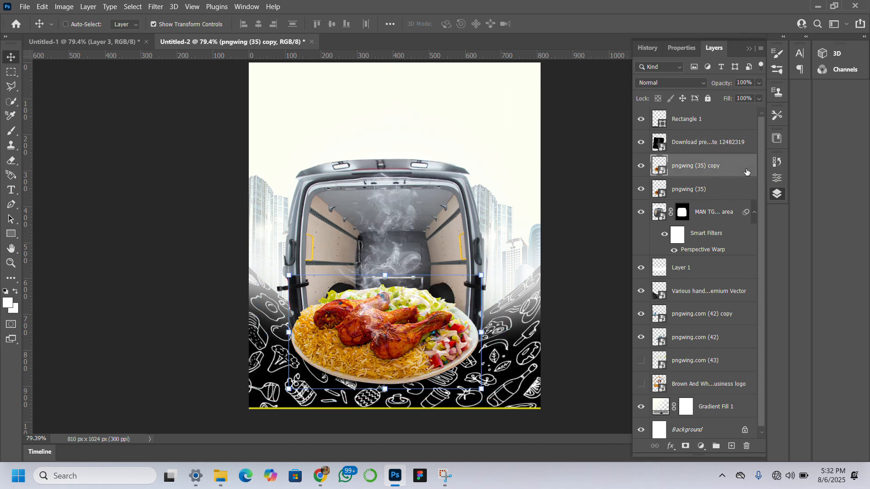
key(ctrl+t)
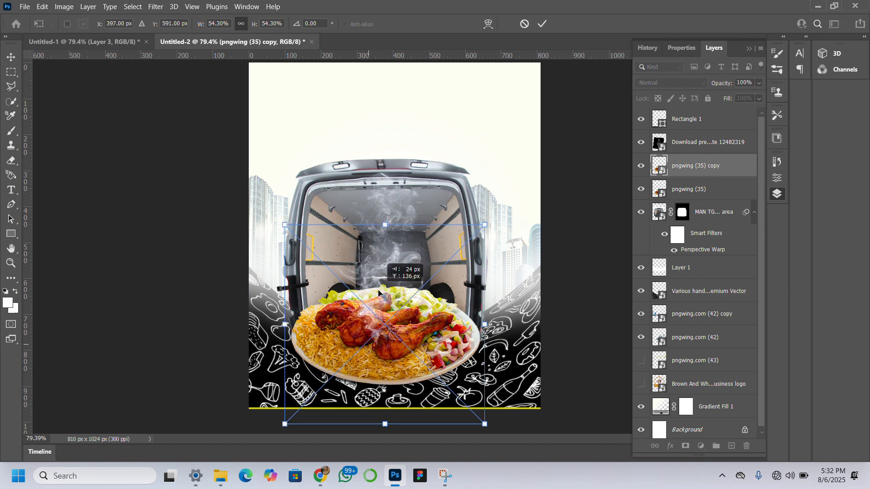
drag(370, 347, 403, 171)
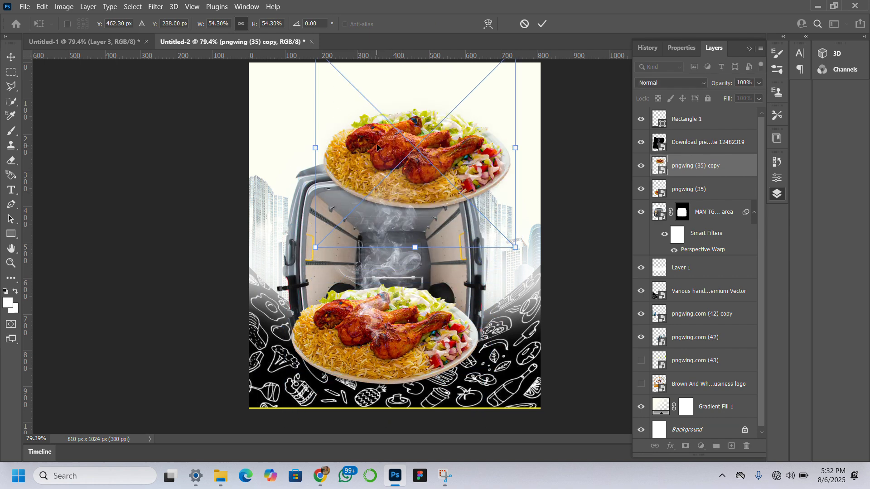
key(Return)
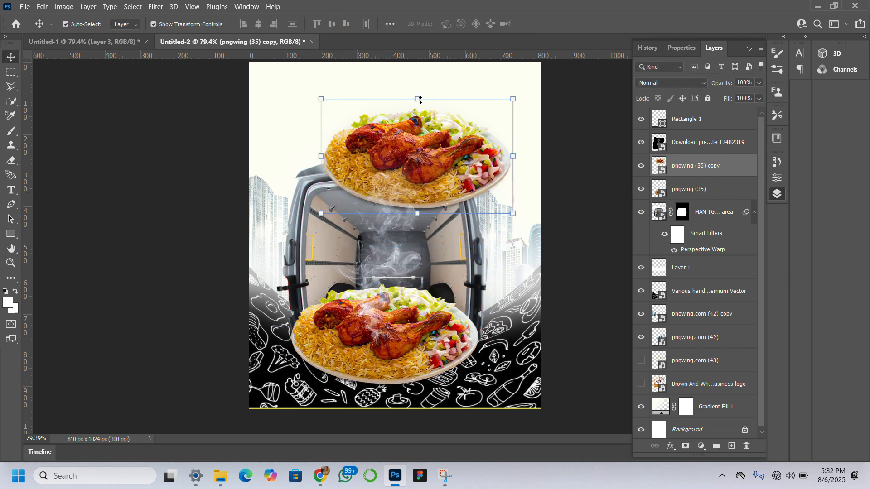
Flip the plate copy vertically and scale it to 51.07% width and 39.26% height.
key(ctrl+t)
right_click(417, 101)
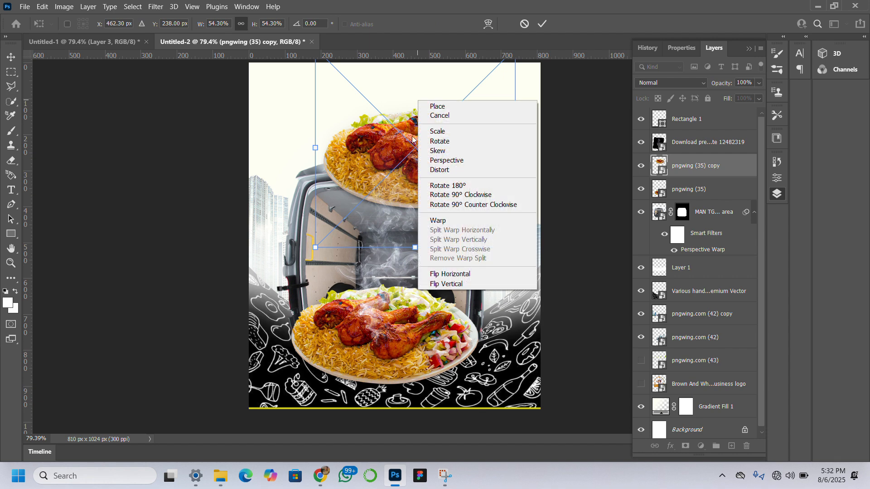
click(460, 285)
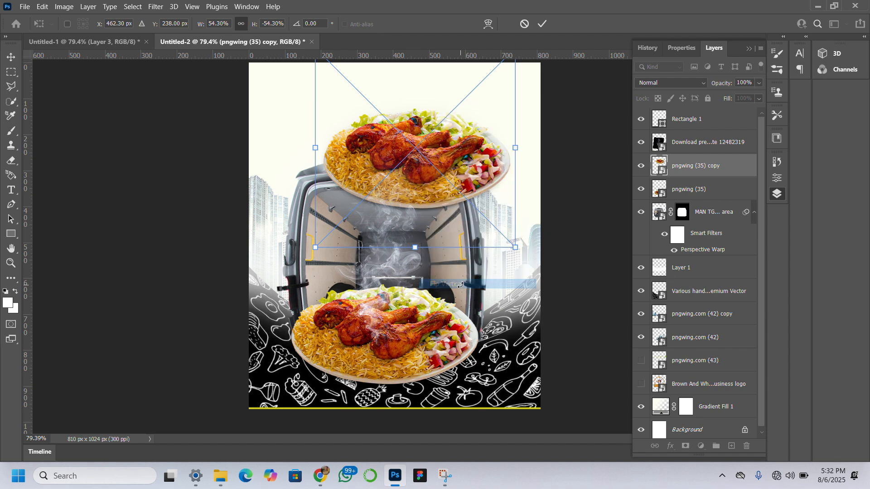
drag(416, 115, 415, 159)
mouse_move(413, 88)
mouse_down()
mouse_move(414, 114)
mouse_move(413, 103)
mouse_up()
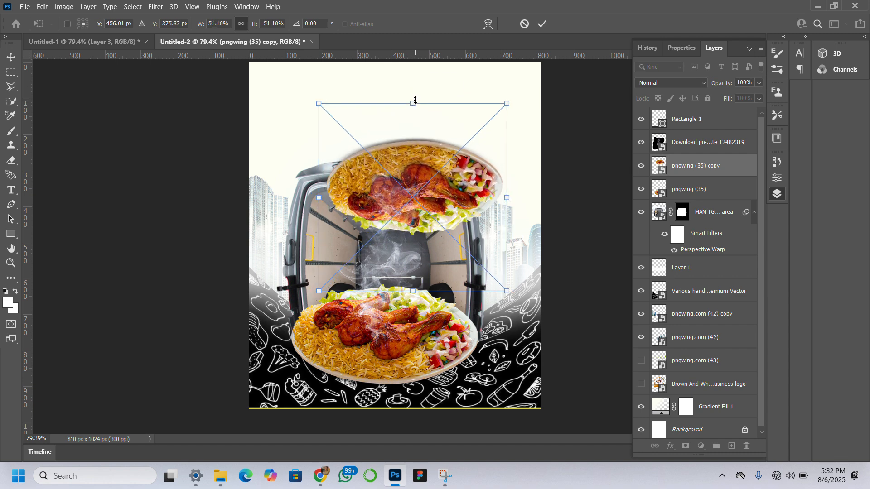
drag(412, 291, 405, 248)
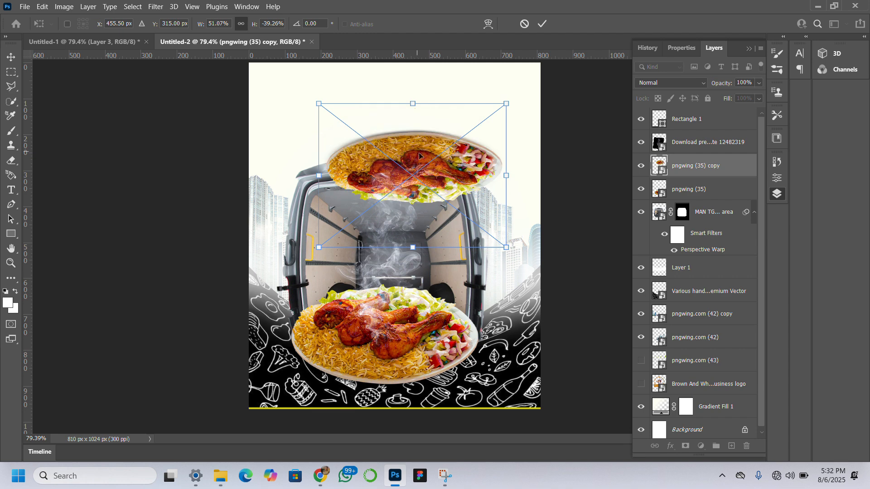
Position the flipped plate beneath the original plate at X 371.50 px, Y 1024 px as a reflection.
drag(422, 181, 392, 422)
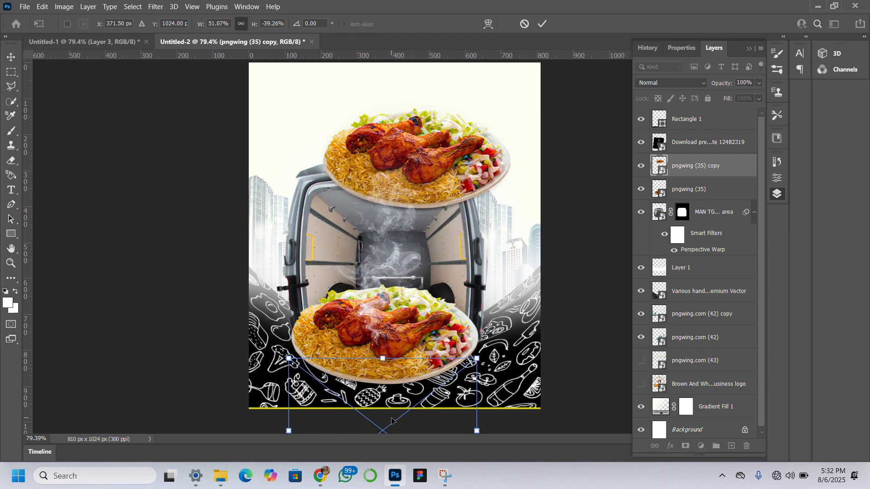
click(11, 263)
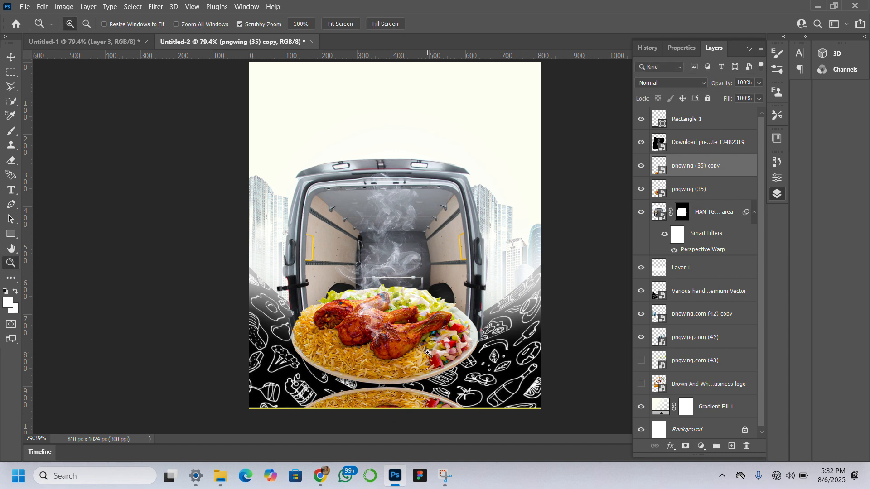
click(428, 353)
click(428, 353)
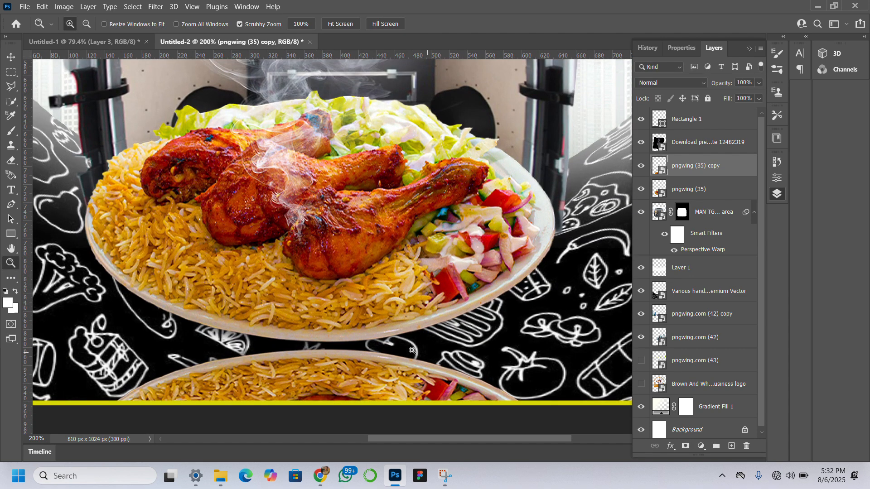
click(11, 56)
drag(358, 369, 360, 372)
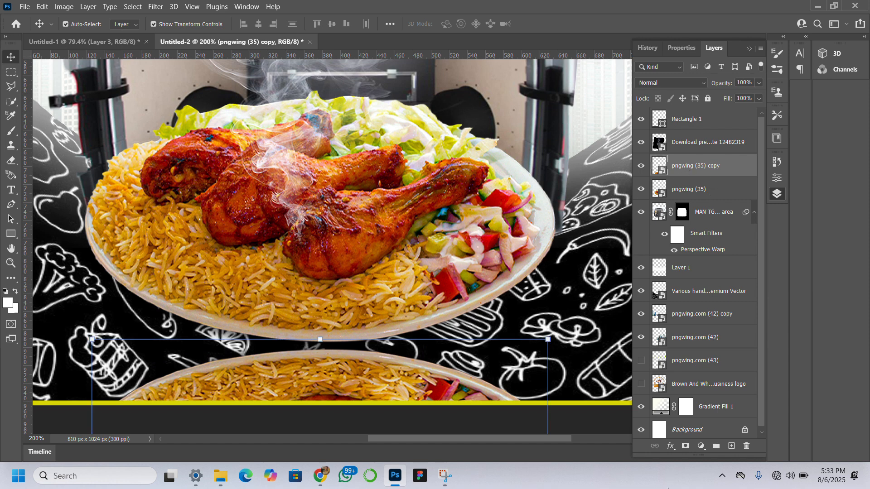
Add a layer mask to the flipped plate and fade its lower part with a soft 125 px black brush at 0% hardness.
click(685, 446)
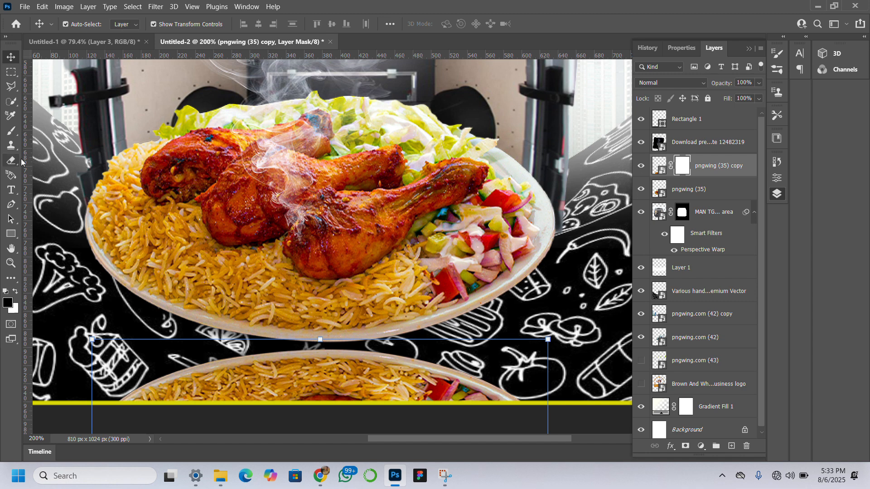
click(9, 133)
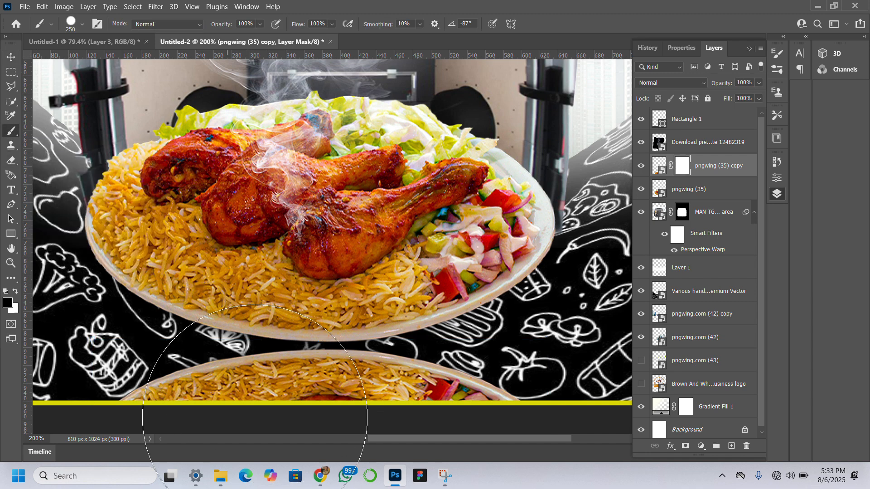
key(bracketleft)
key(bracketleft)
key(bracketleft)
key(bracketleft)
key(bracketleft)
key(bracketleft)
key(bracketleft)
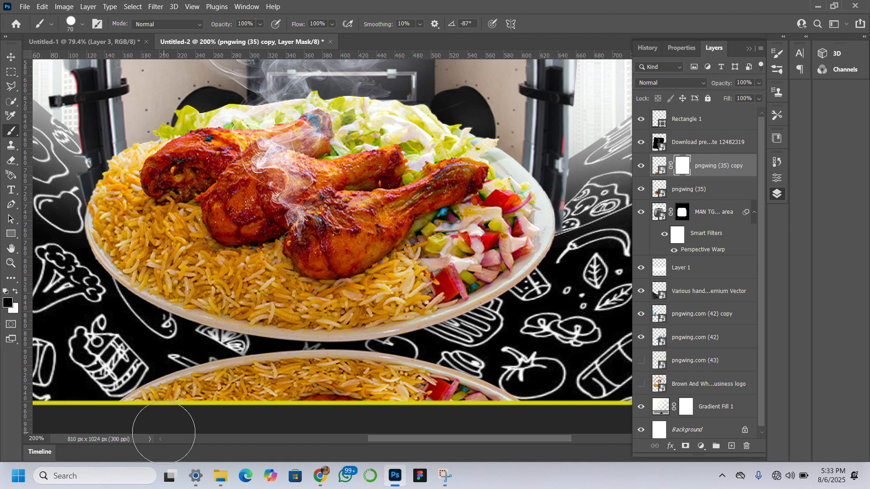
click(75, 28)
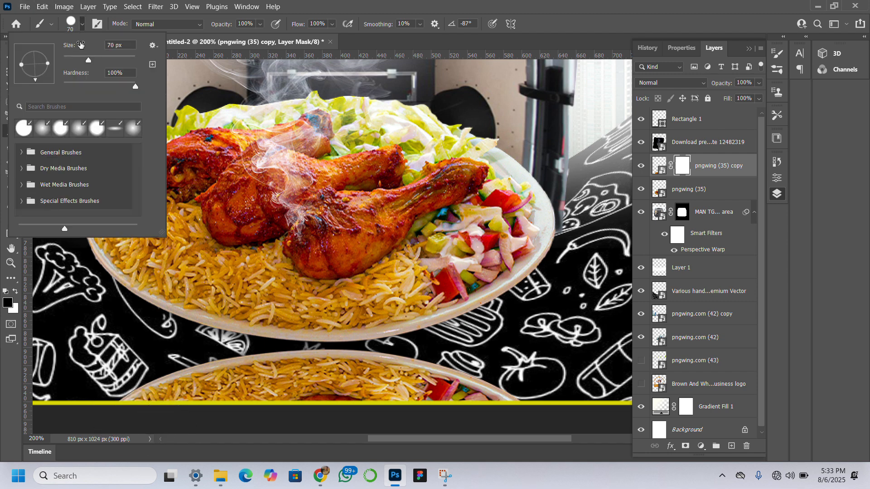
click(24, 128)
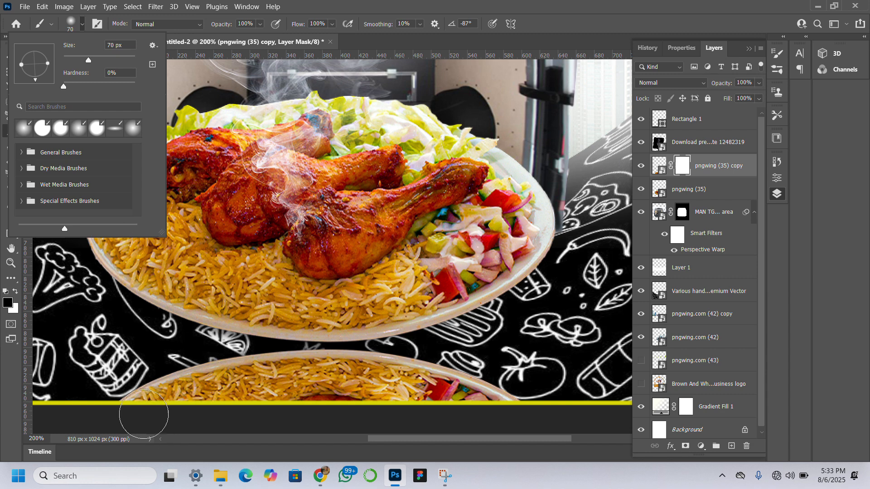
mouse_move(126, 428)
mouse_down()
mouse_move(158, 426)
mouse_move(105, 418)
mouse_up()
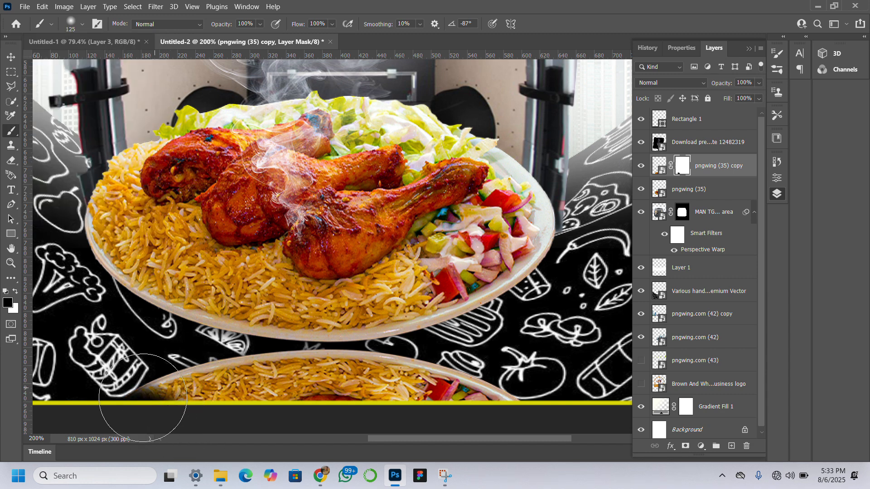
mouse_move(182, 421)
mouse_down()
mouse_move(232, 439)
mouse_move(192, 445)
mouse_move(254, 453)
mouse_move(251, 439)
mouse_move(330, 451)
mouse_move(237, 457)
mouse_move(333, 460)
mouse_move(375, 444)
mouse_move(368, 445)
mouse_move(458, 435)
mouse_move(511, 444)
mouse_move(321, 457)
mouse_move(358, 445)
mouse_move(261, 425)
mouse_move(141, 422)
mouse_move(104, 404)
mouse_up()
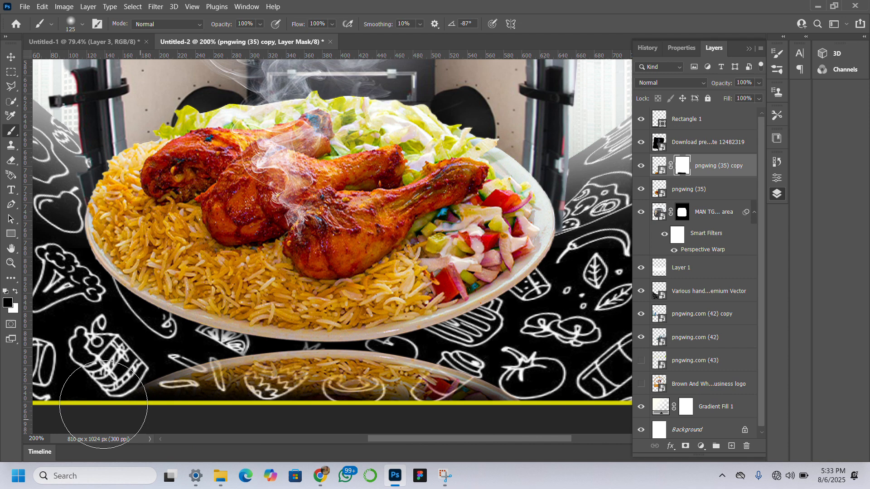
Move the reflection up towards the plate's rim and place its layer directly below the original plate layer.
click(11, 57)
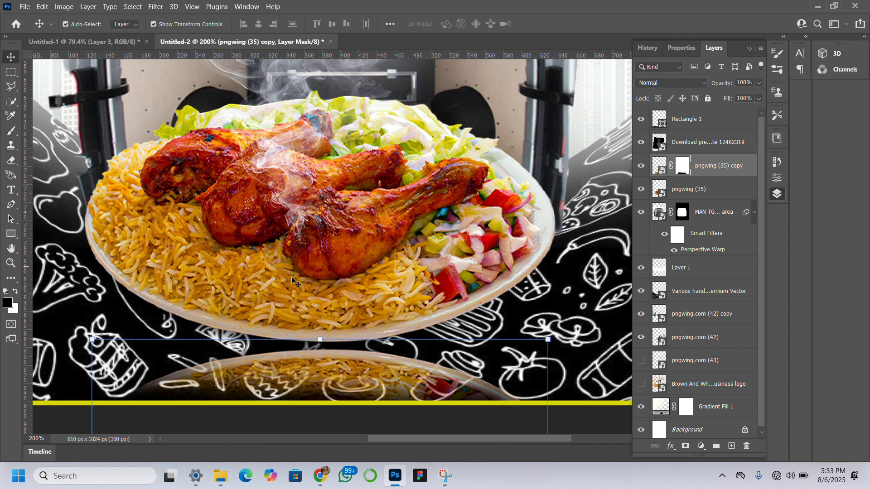
drag(335, 369, 335, 360)
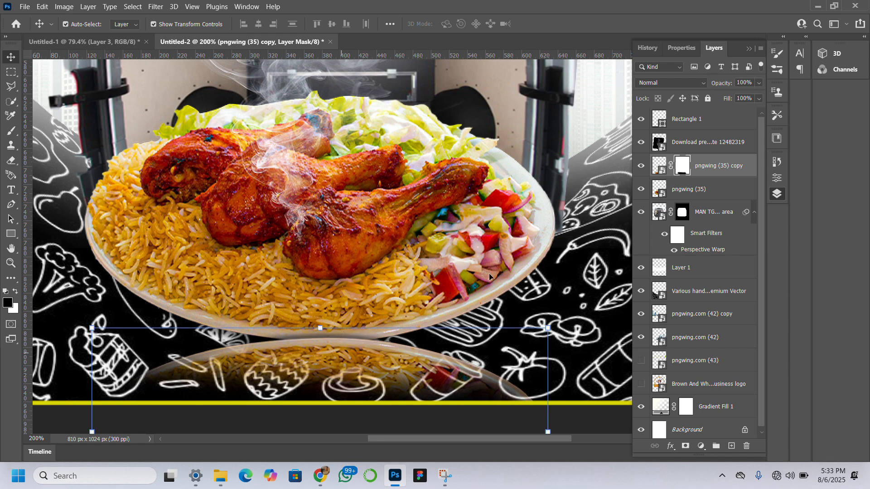
drag(725, 171, 732, 199)
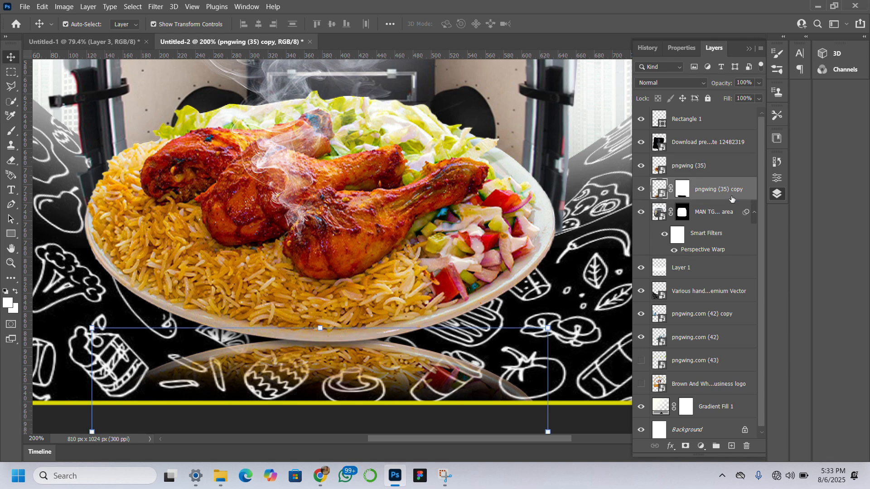
Raise the reflection slightly until it touches the plate's bottom rim and nudge it towards the left.
click(384, 366)
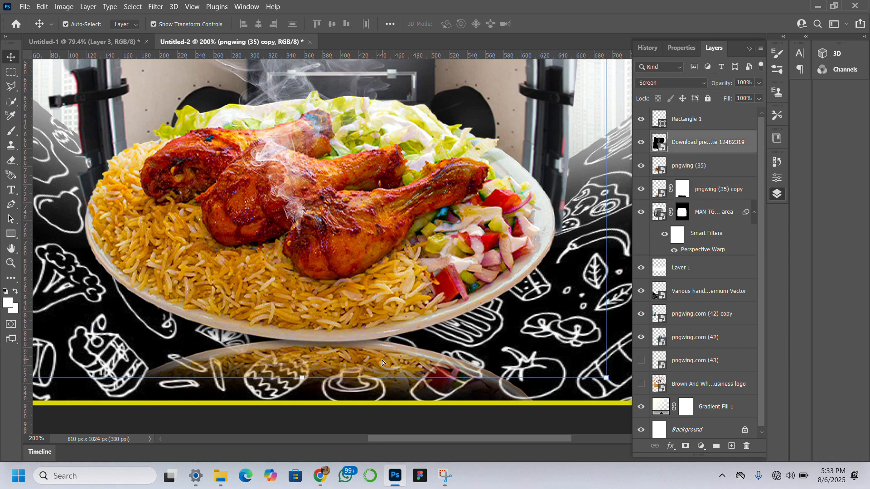
click(477, 404)
click(470, 389)
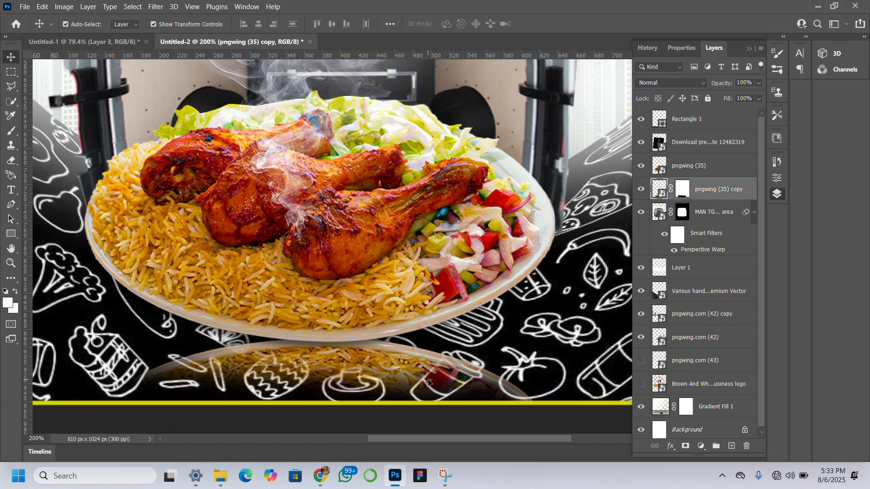
drag(428, 380, 428, 376)
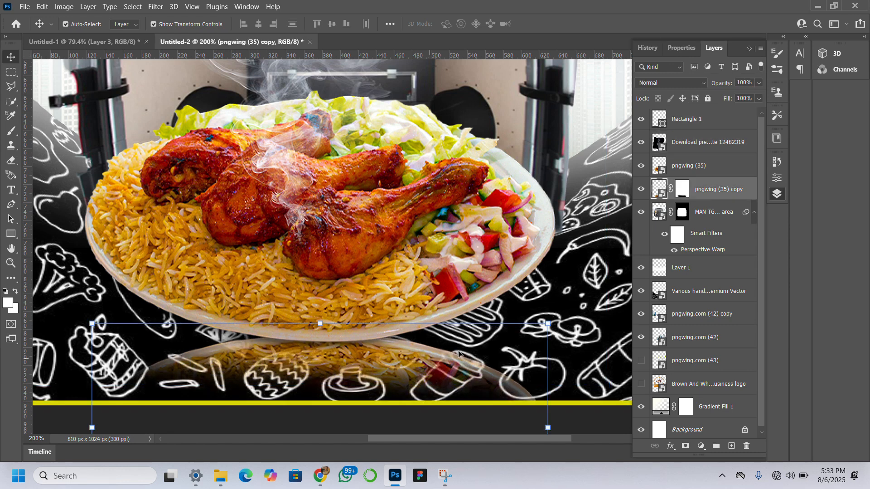
key(Left)
key(Left)
key(Left)
key(Left)
key(Left)
key(Left)
key(Left)
key(Left)
key(Left)
key(Left)
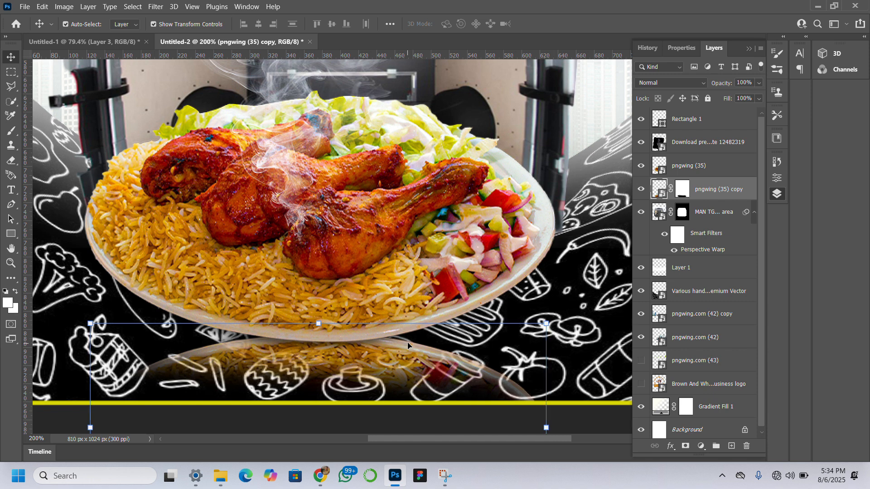
key(Left)
key(Left)
key(Left)
key(Left)
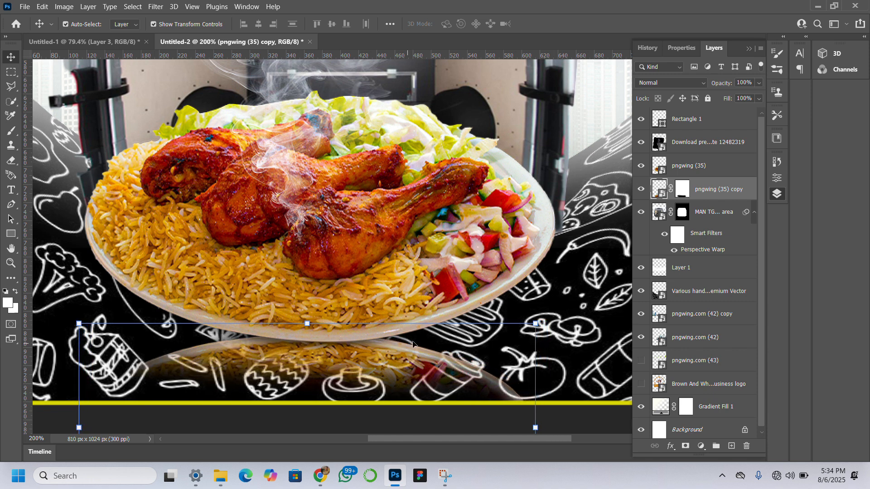
Stretch the plate reflection to 104.97% width at its original height and position it at X 366.50 px, Y 1011 px.
drag(535, 428, 558, 431)
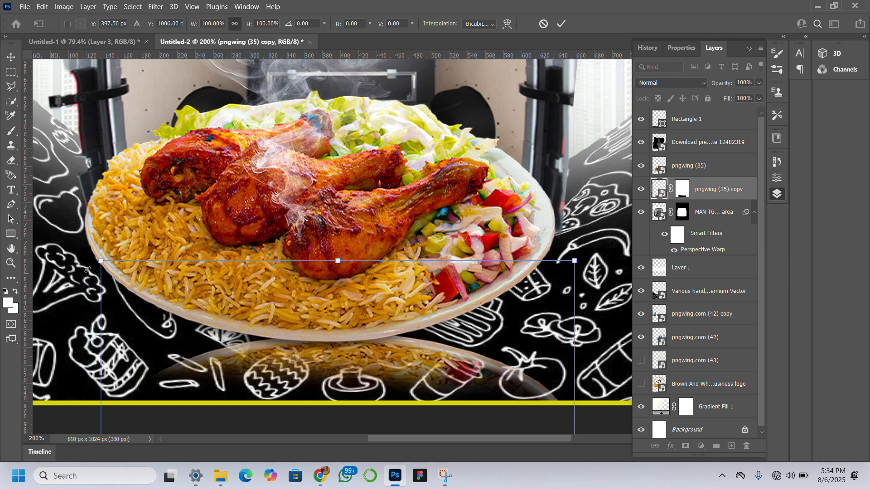
drag(100, 262, 72, 261)
drag(399, 350, 389, 356)
key(Down)
key(Down)
key(Down)
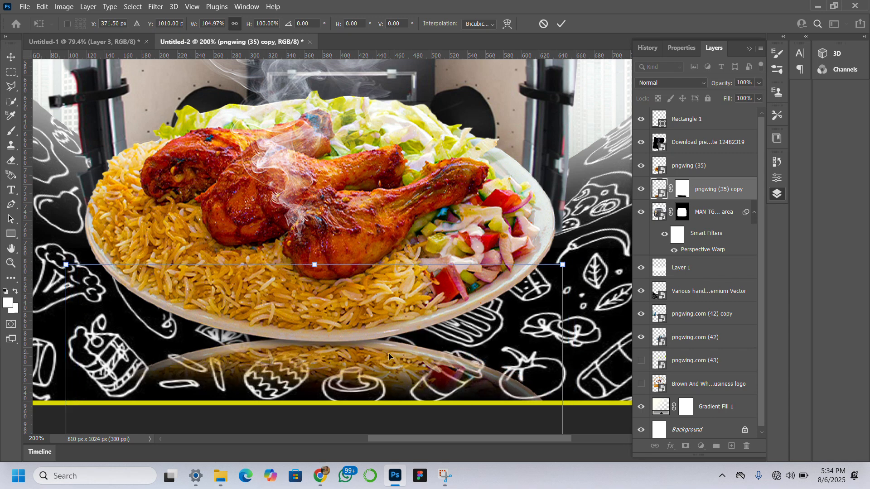
key(Left)
key(Left)
key(Left)
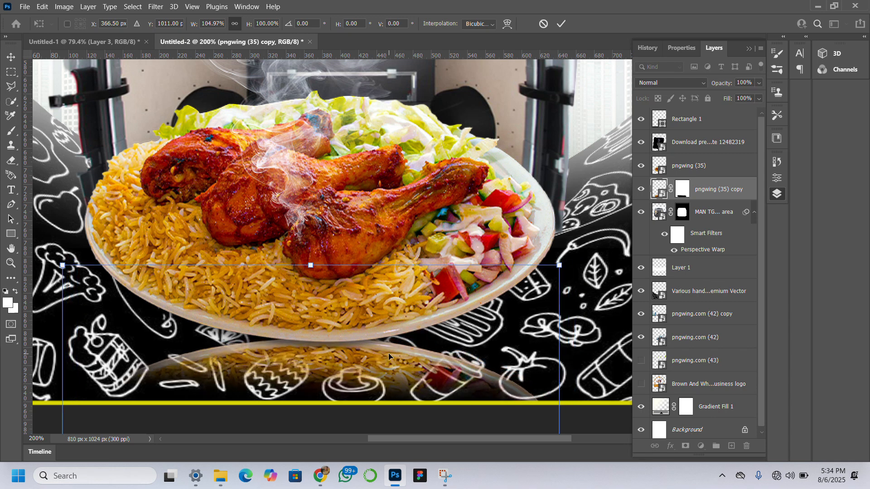
key(Return)
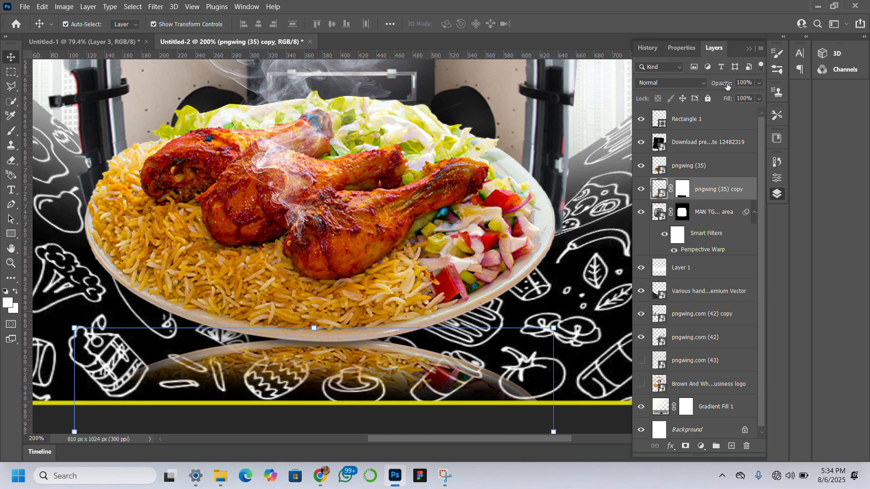
Preview blend modes on the plate reflection, keep it on Normal, and lower its opacity to 46%.
click(704, 84)
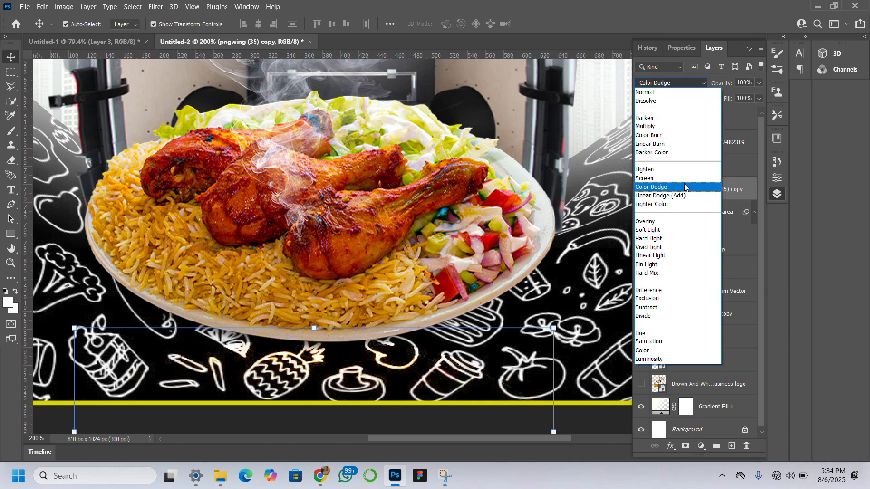
click(730, 84)
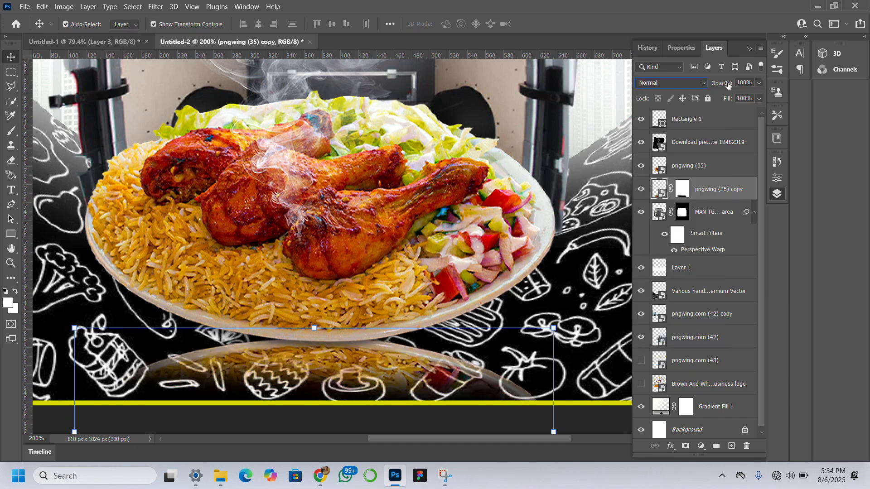
mouse_move(727, 84)
mouse_down()
mouse_move(707, 79)
mouse_move(712, 85)
mouse_up()
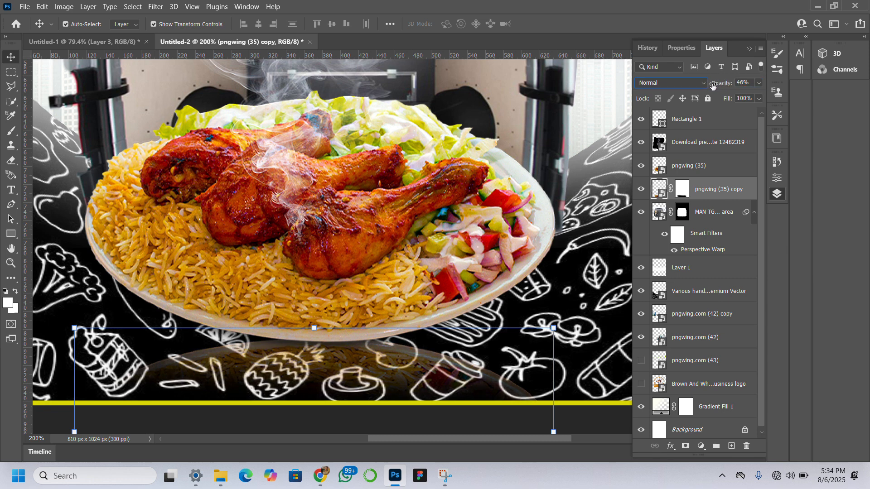
Create a new blank layer and place it directly between the original plate and its reflection.
click(412, 197)
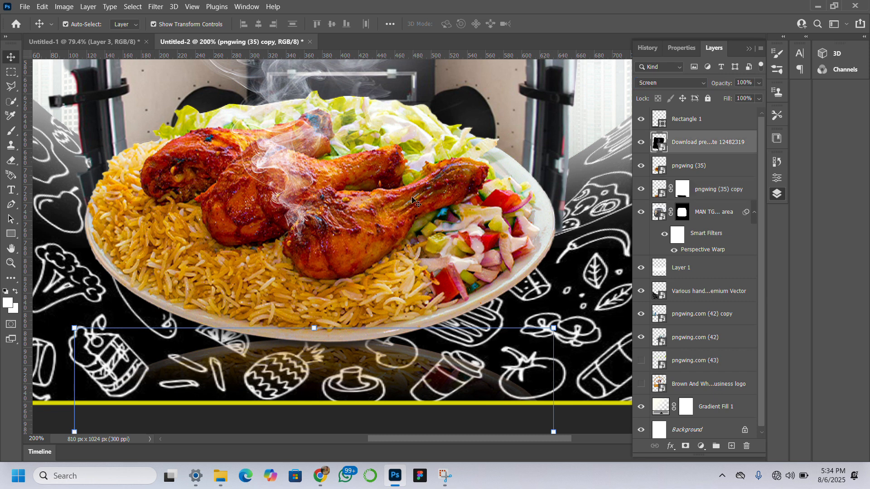
click(729, 444)
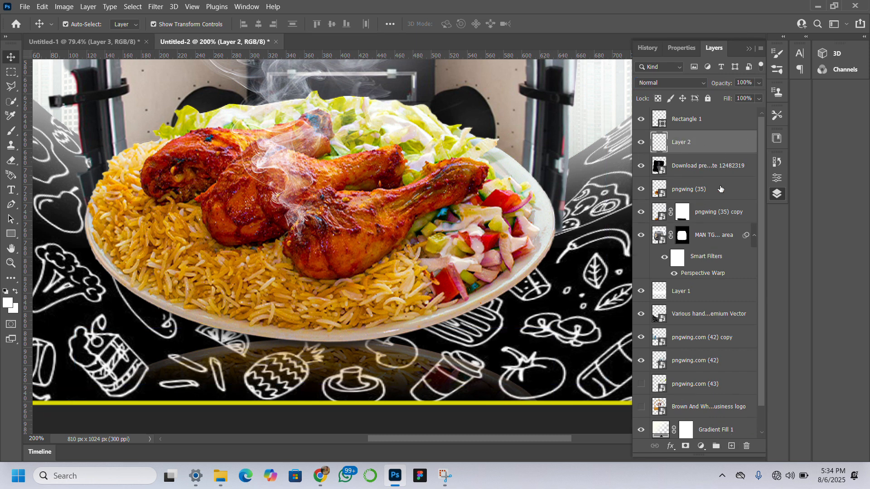
drag(719, 142, 721, 190)
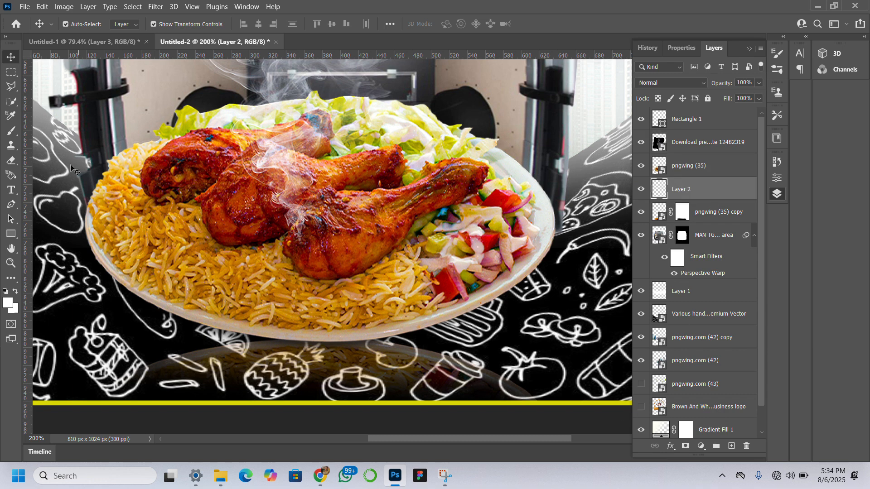
Set the foreground colour to black (000000) and ready a 150 px brush for painting on the new blank layer.
click(8, 302)
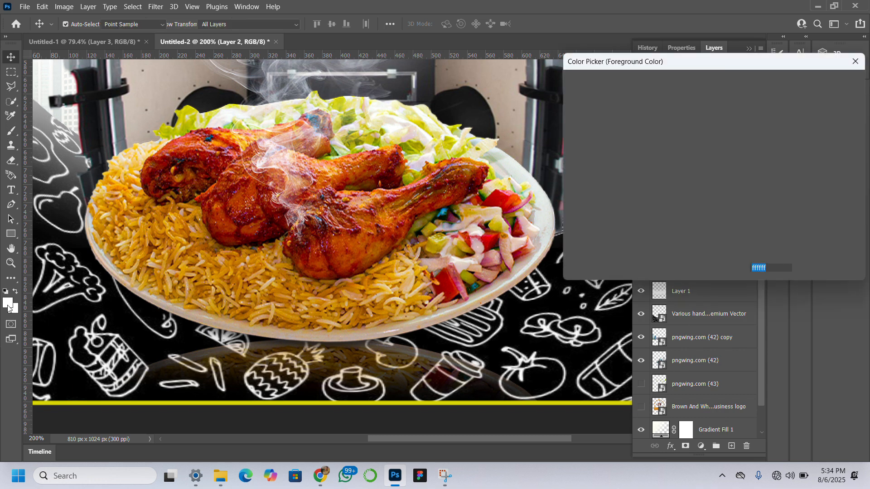
text(000000)
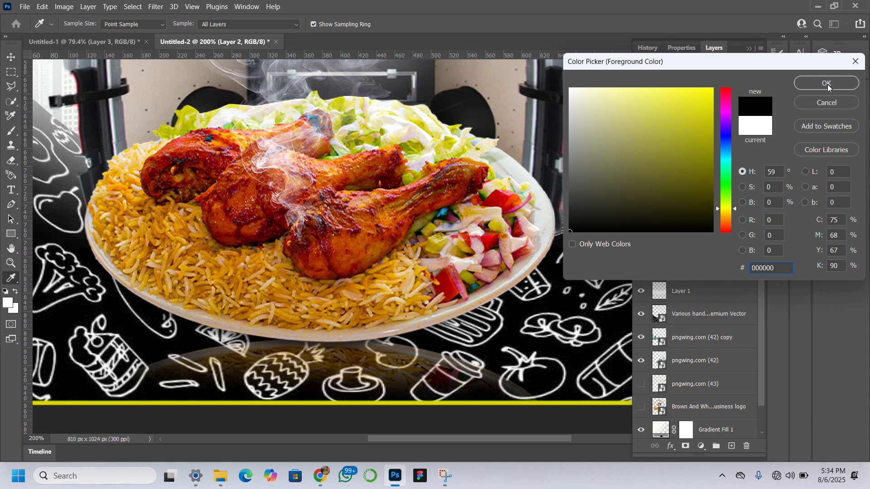
click(826, 83)
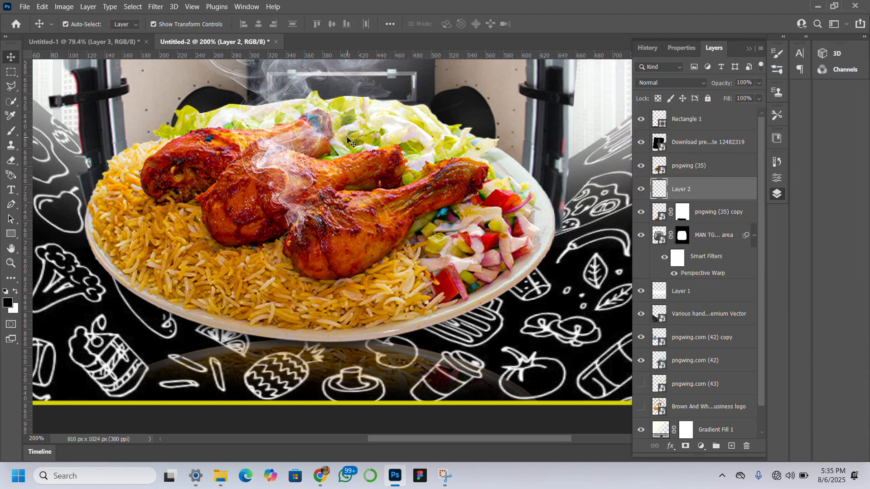
click(10, 132)
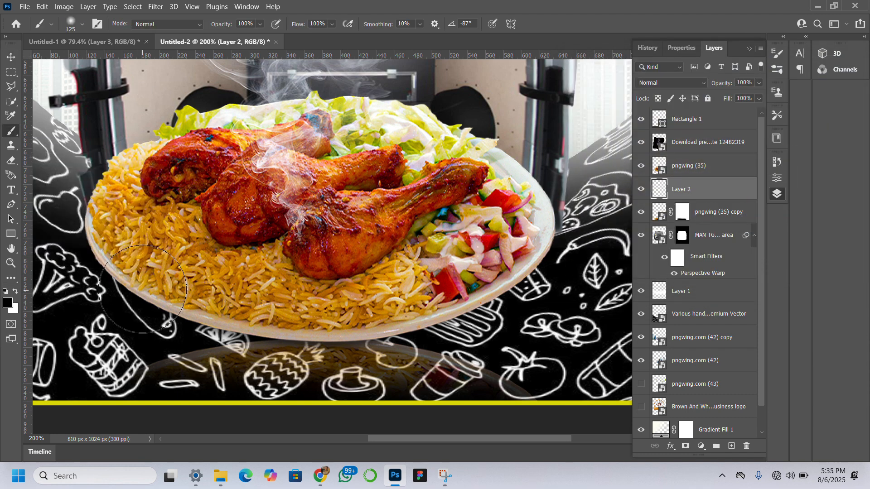
key(bracketright)
key(bracketright)
key(bracketright)
key(bracketleft)
key(bracketleft)
key(bracketleft)
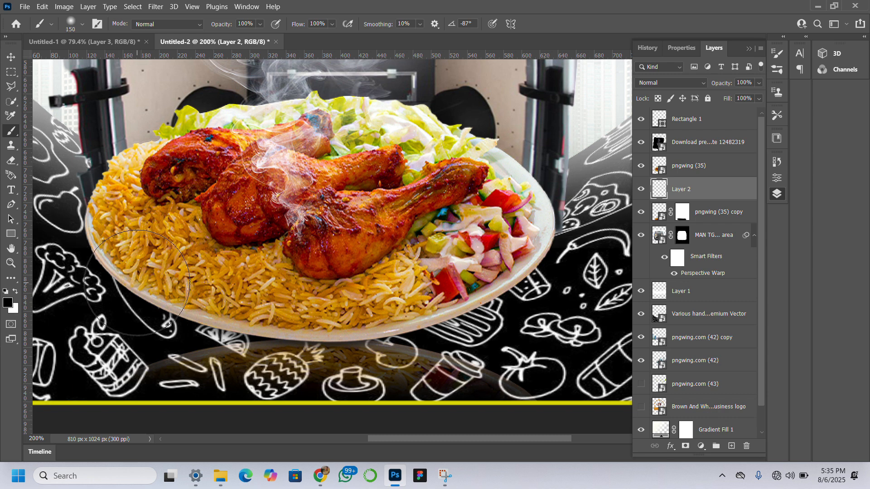
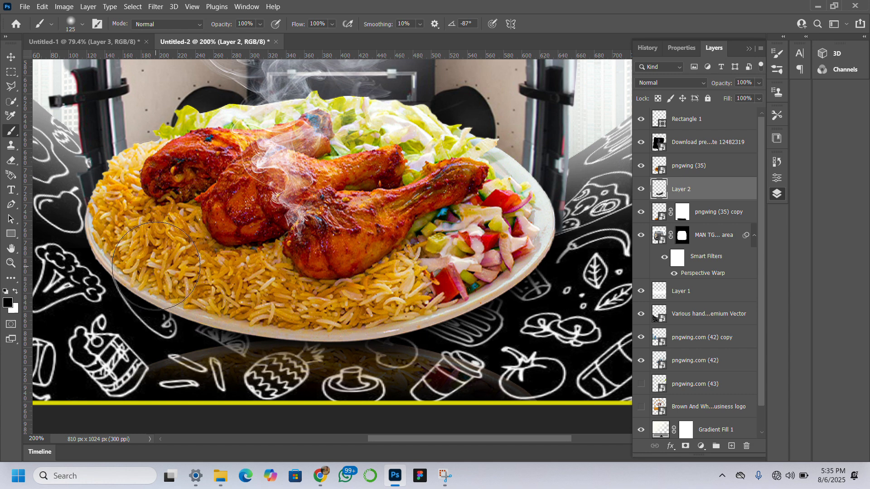
Fit the whole flyer in the window and deselect the shadow layer to view the composition.
click(11, 56)
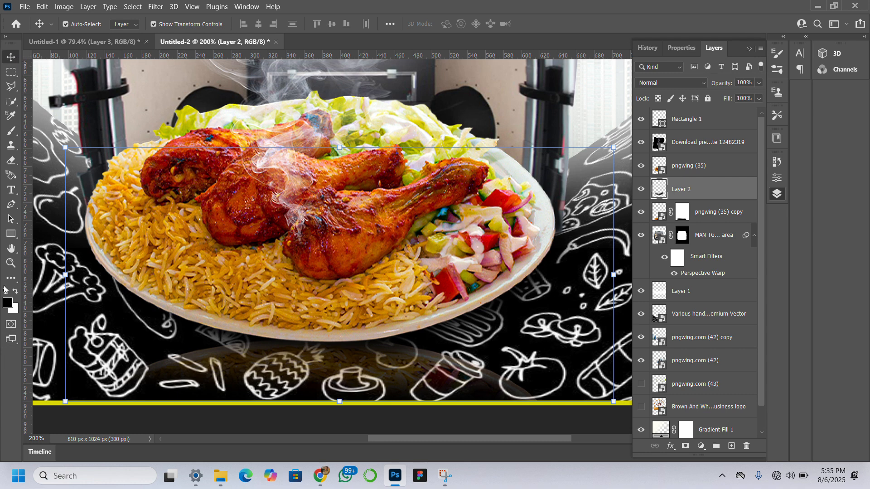
click(11, 262)
click(340, 24)
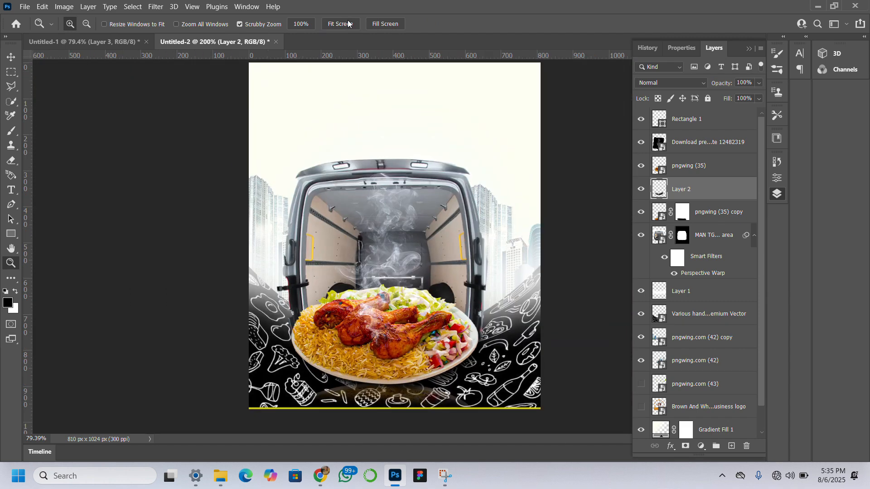
click(5, 60)
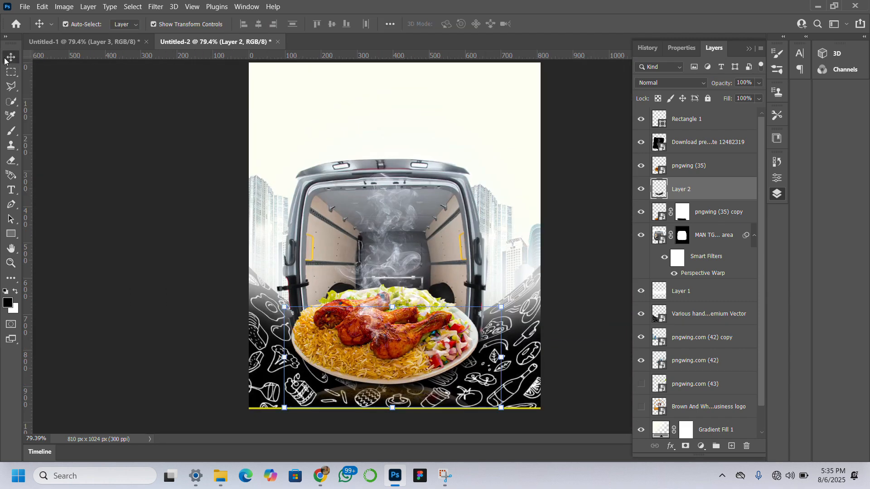
click(122, 202)
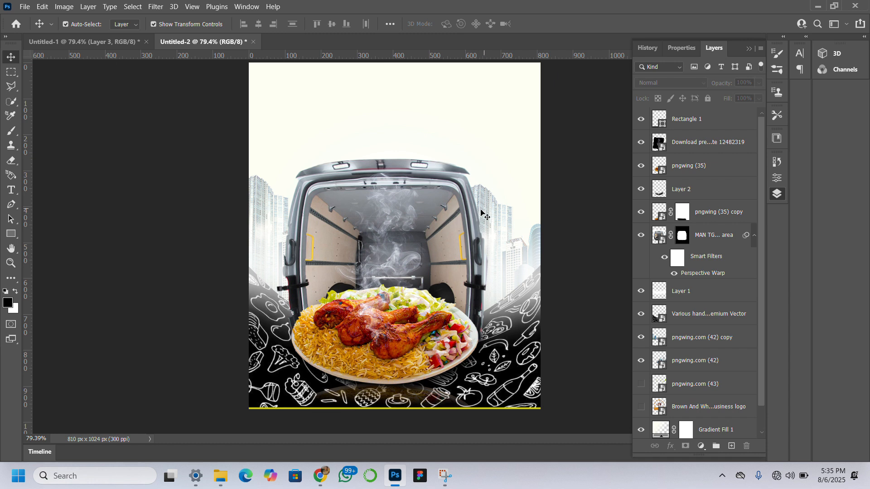
Open the Camera Raw filter on the van layer and set Texture to +60, Clarity to +62 and Dehaze to +29.
click(447, 182)
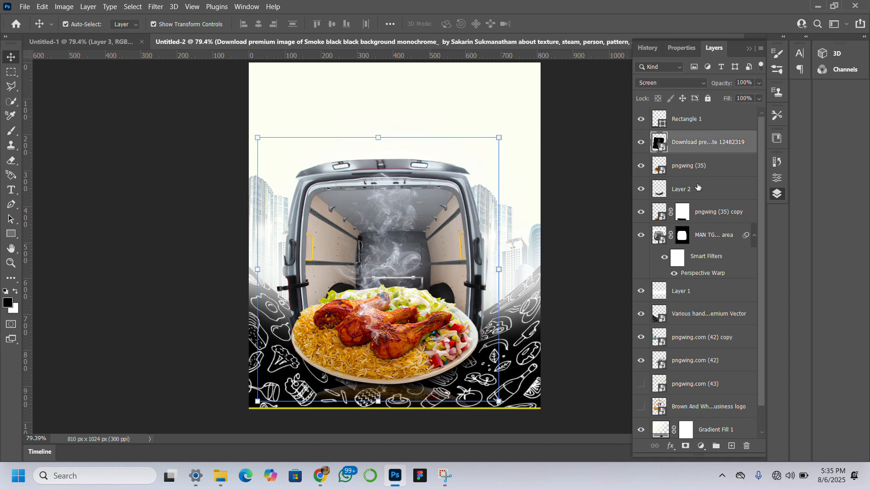
click(711, 244)
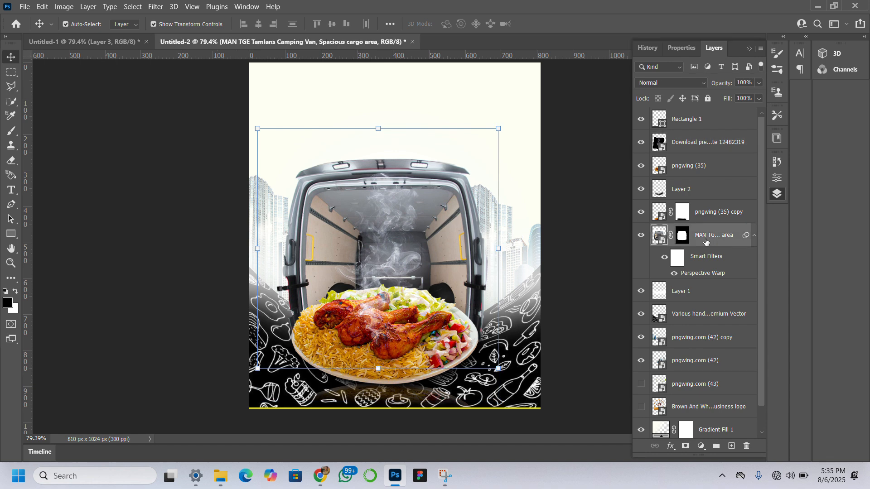
click(154, 7)
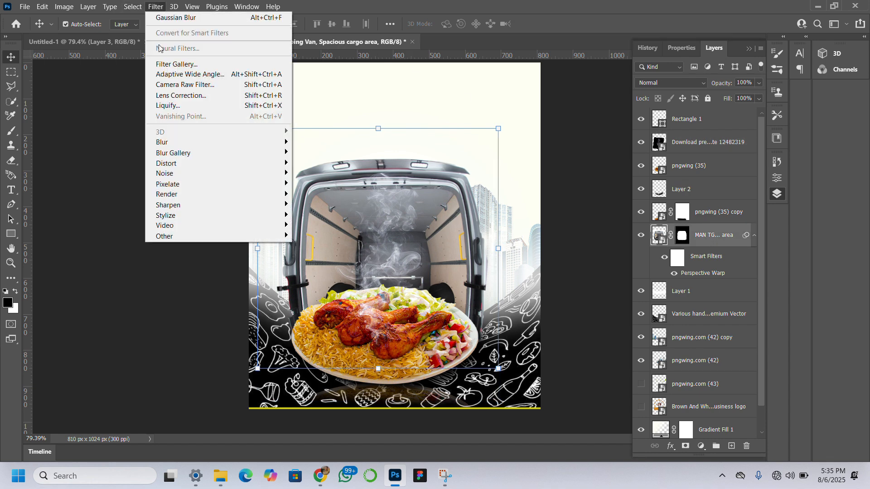
click(224, 85)
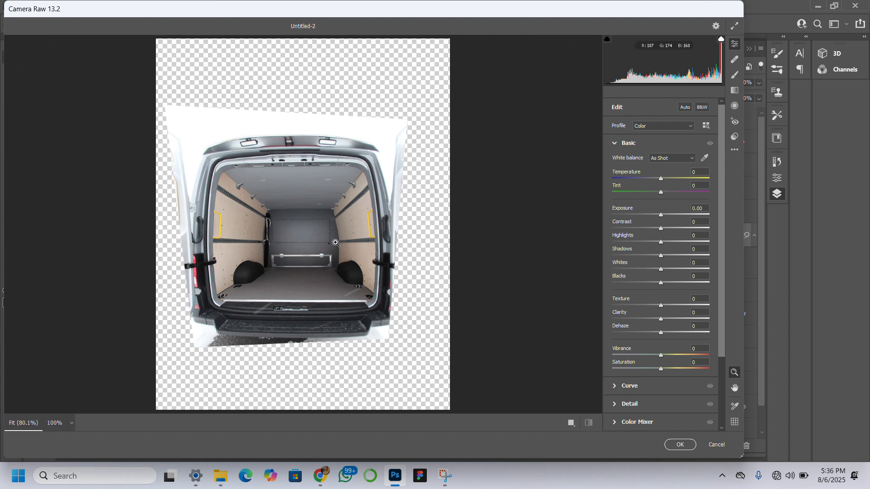
scroll(670, 334, down, 1)
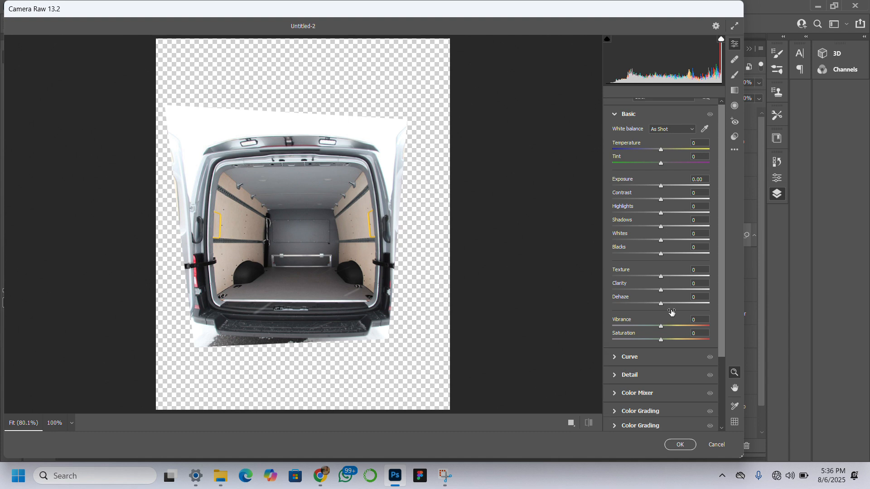
click(690, 276)
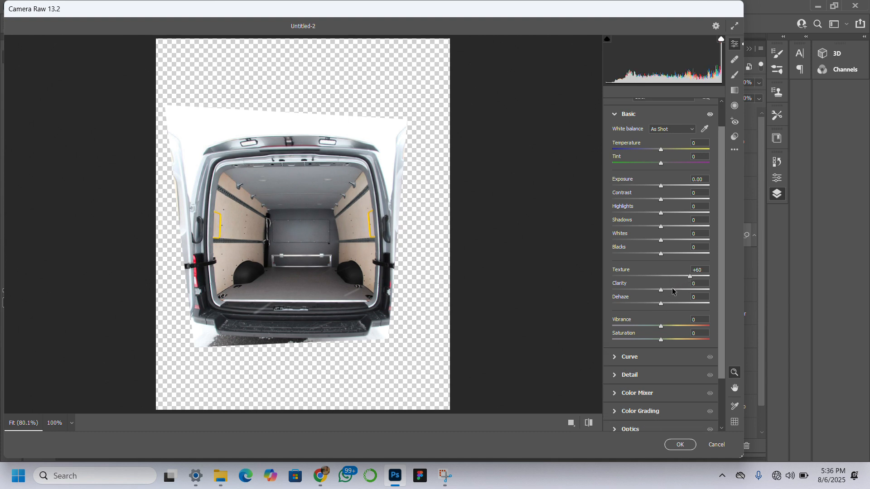
drag(670, 292, 691, 309)
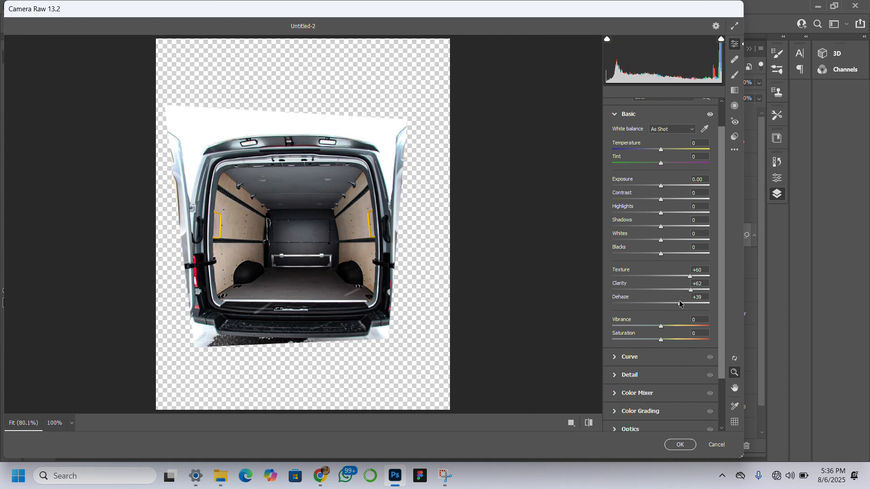
scroll(675, 304, down, 1)
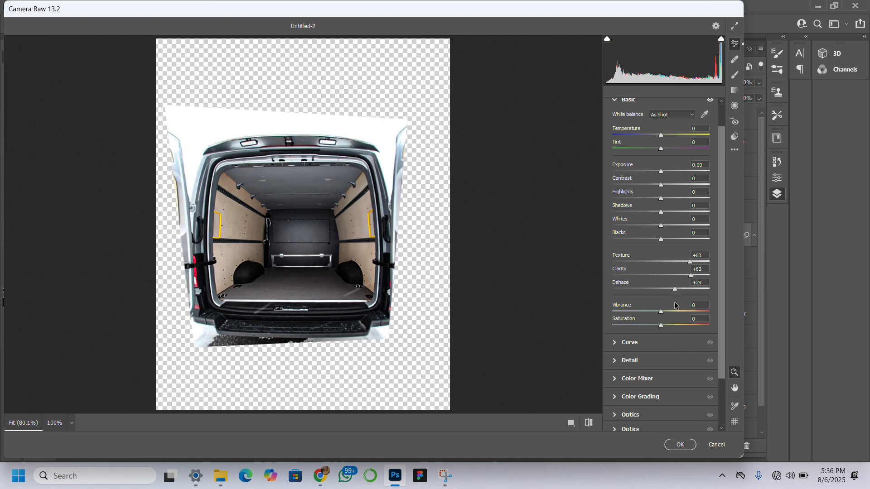
Set the van's Vibrance to +56 and Contrast to +24, and apply the Camera Raw filter.
scroll(674, 306, down, 1)
click(687, 297)
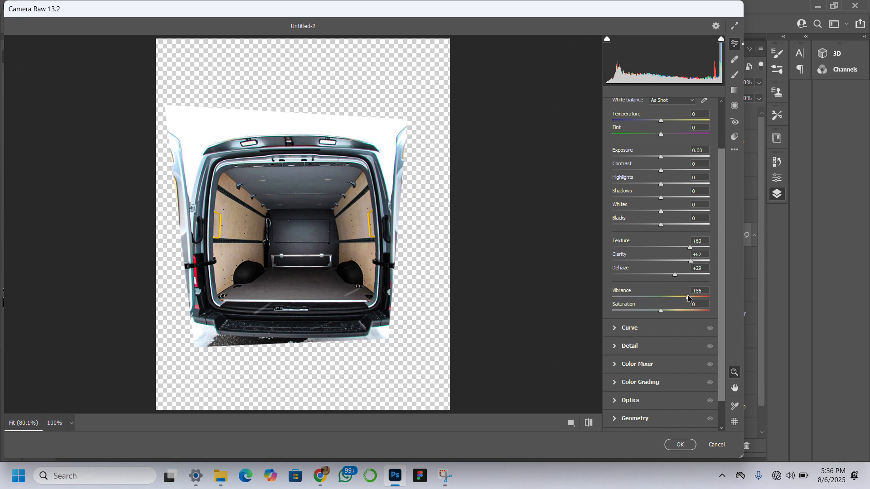
scroll(687, 295, down, 1)
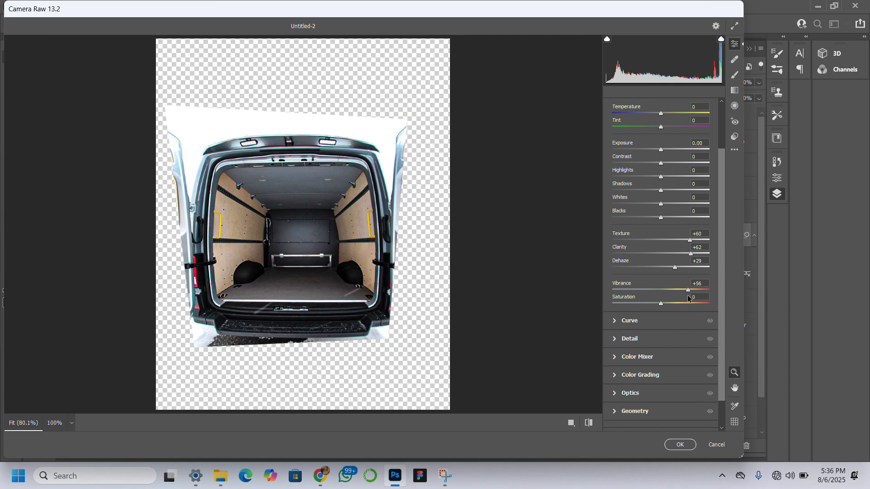
click(672, 164)
scroll(672, 163, down, 1)
scroll(672, 166, down, 1)
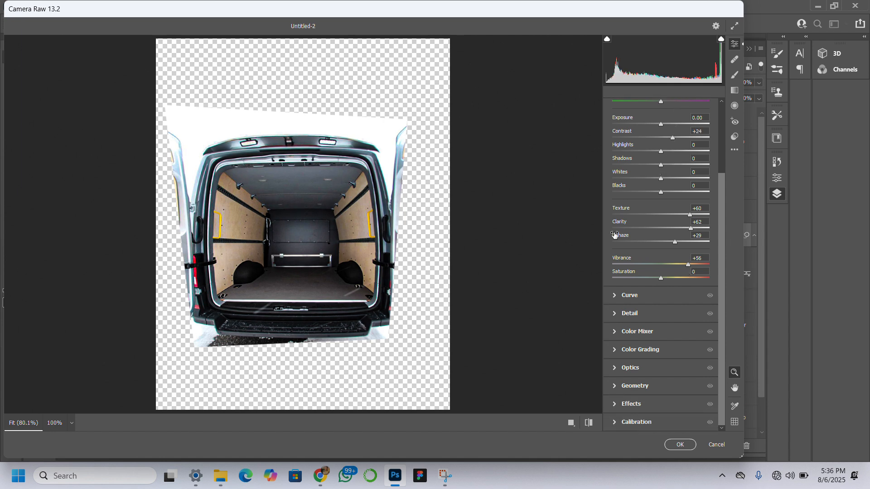
click(615, 300)
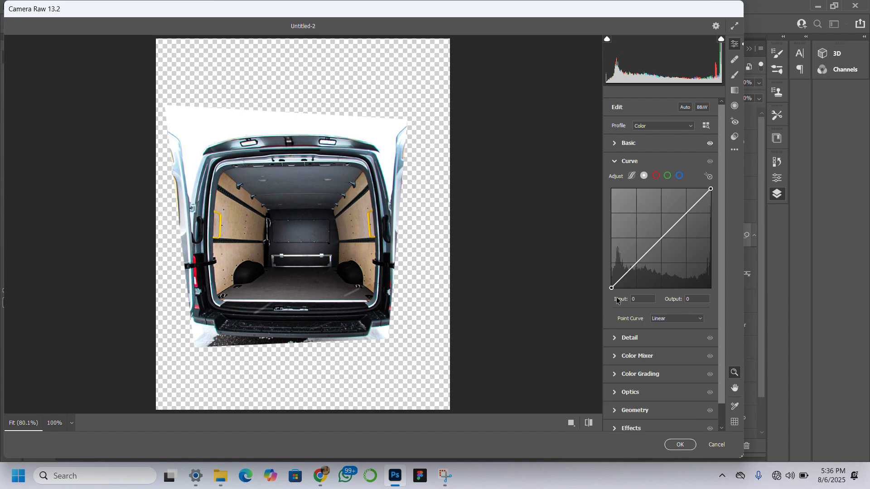
scroll(655, 245, down, 2)
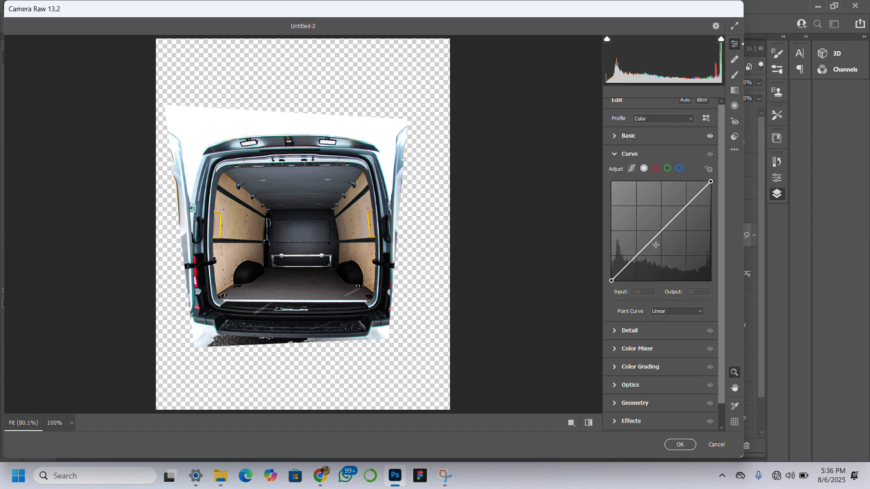
click(681, 445)
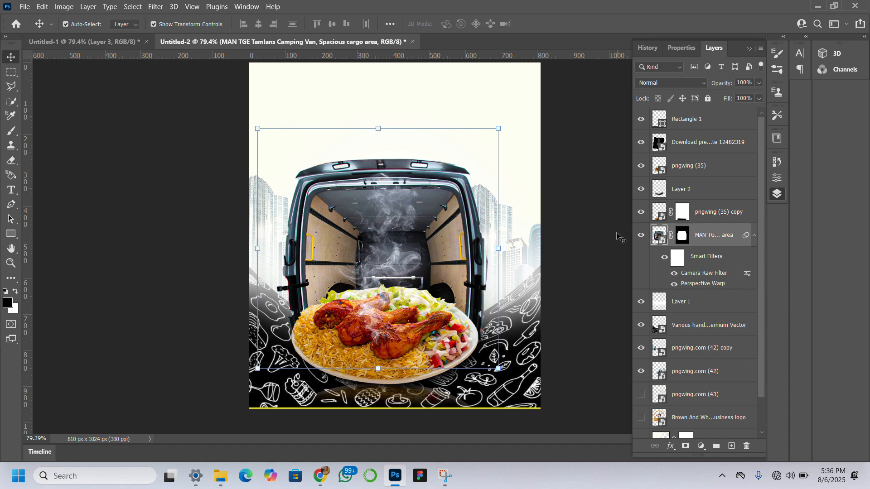
Show the hidden Brown And White food business logo layer and move it to the top of the layer stack.
scroll(710, 231, down, 2)
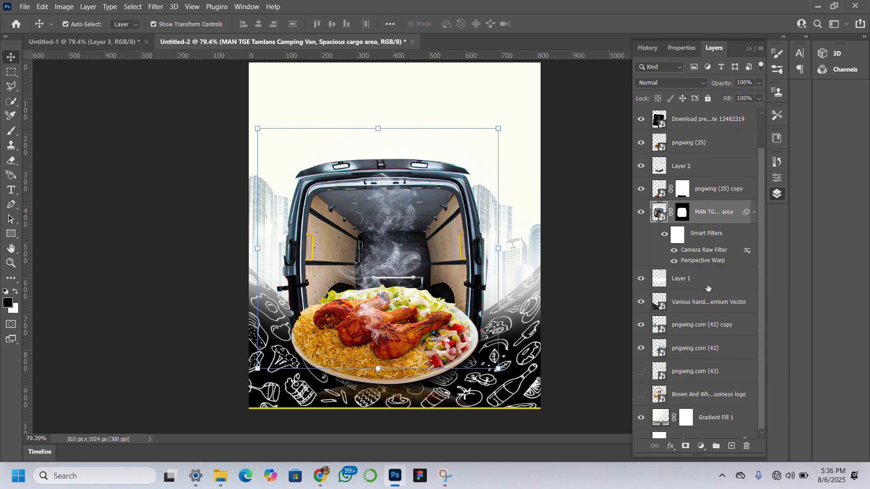
click(640, 379)
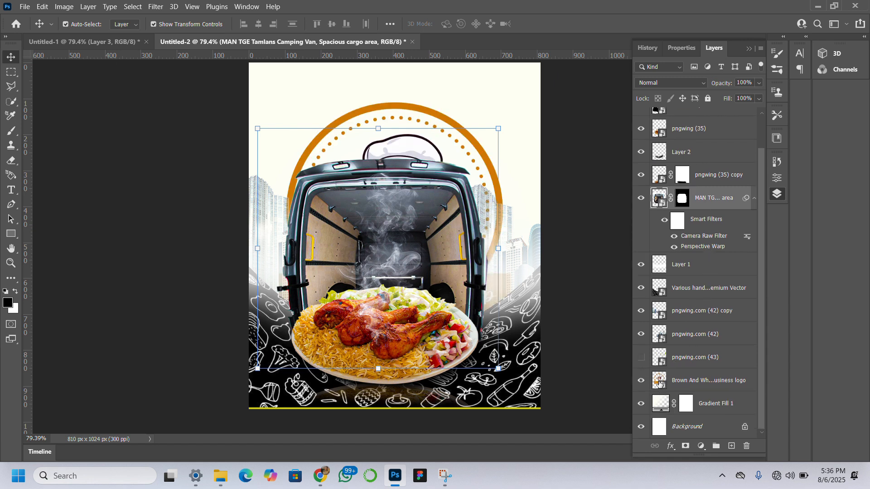
click(737, 381)
drag(746, 387, 743, 110)
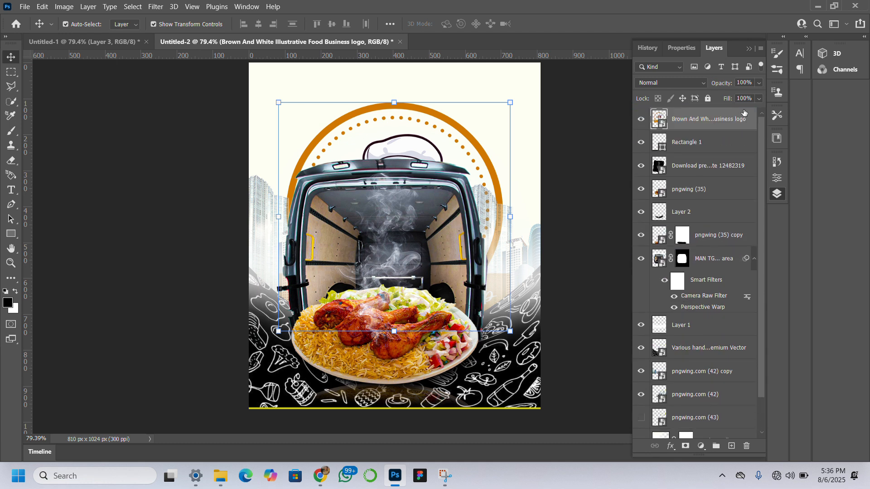
Scale the logo proportionally down to 4.84% and place it near the flyer's top centre at X 397.00 px, Y 37.85 px.
click(393, 103)
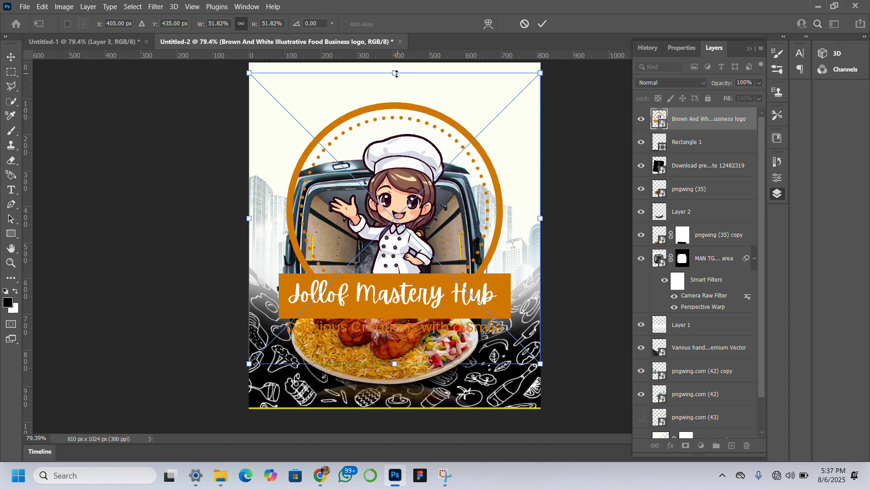
drag(395, 75, 390, 264)
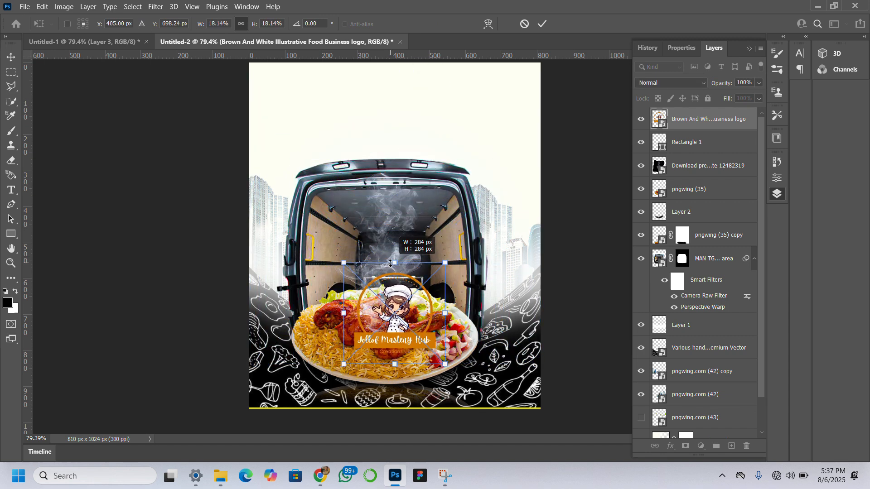
drag(397, 333, 390, 86)
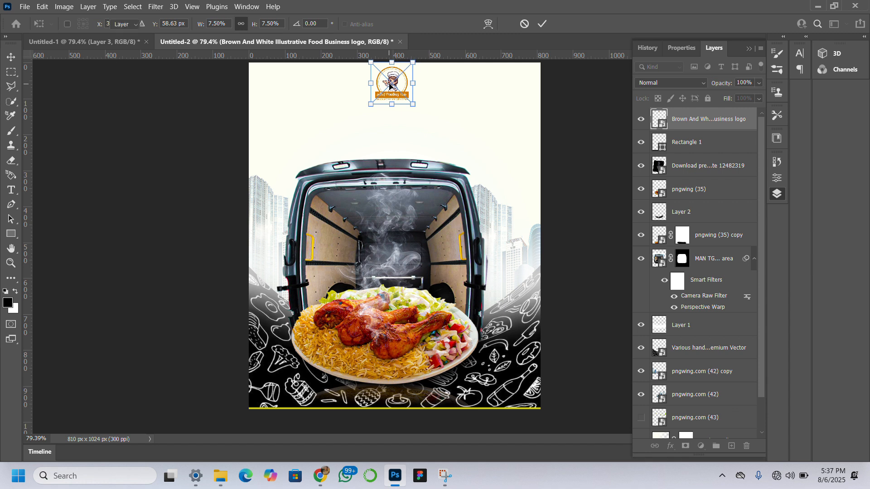
key(Return)
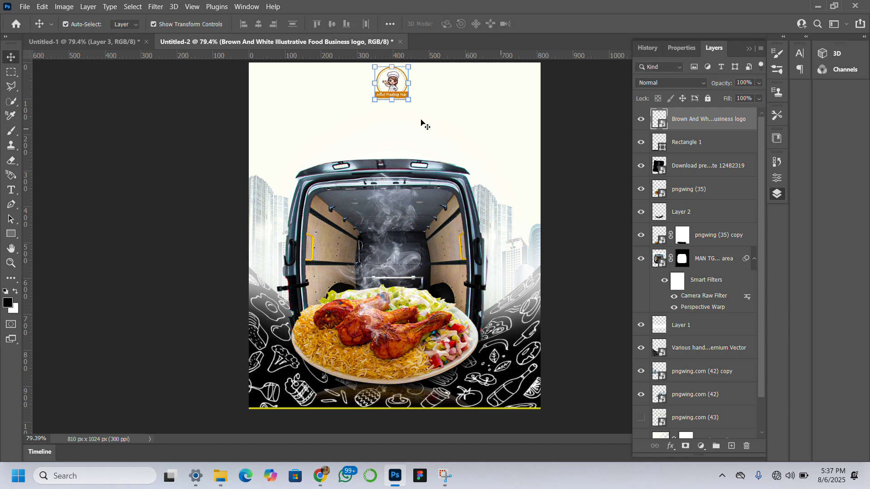
drag(392, 100, 393, 85)
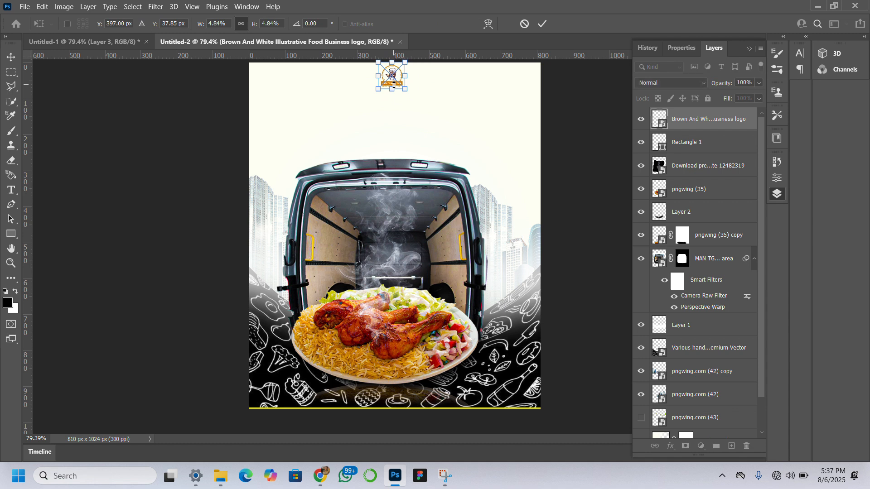
key(Return)
click(605, 231)
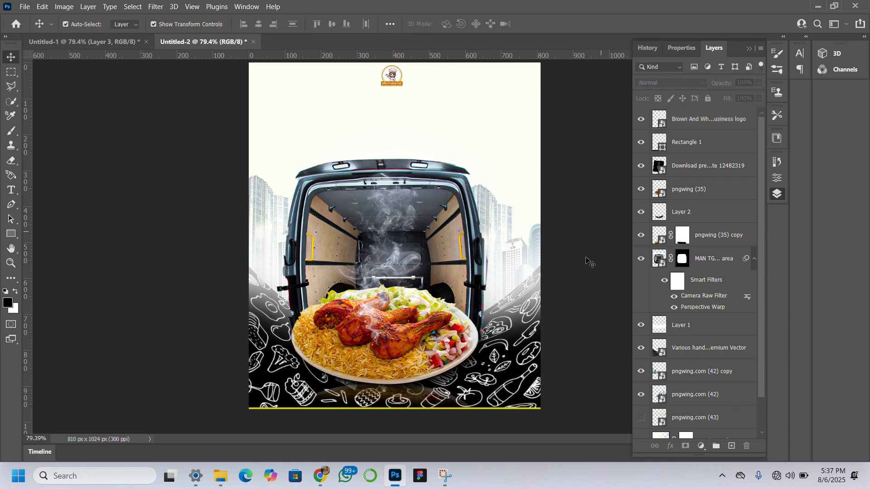
Change the bottom bar's stroke colour to a bright orange (ffa82a) based on a colour sampled from the logo.
click(491, 421)
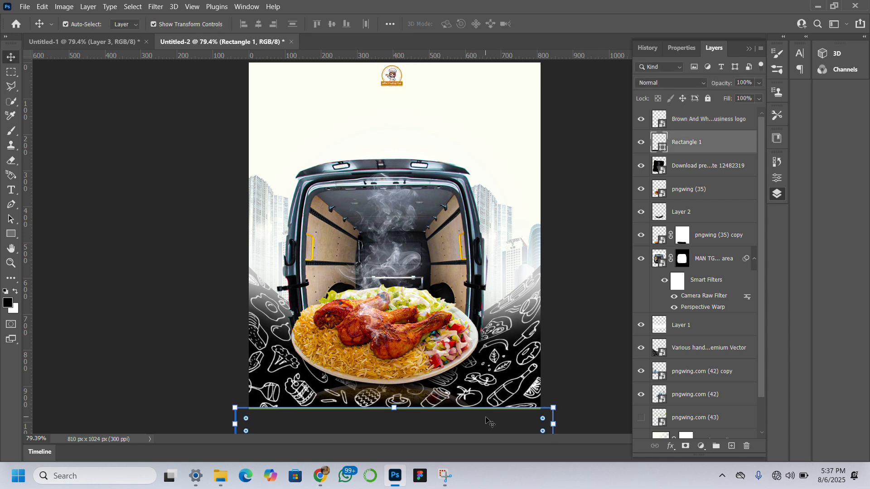
click(681, 48)
click(674, 183)
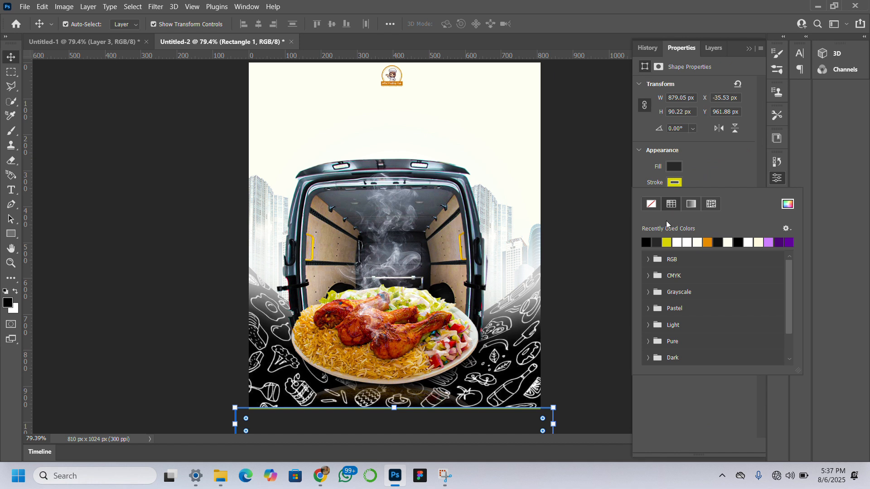
click(787, 204)
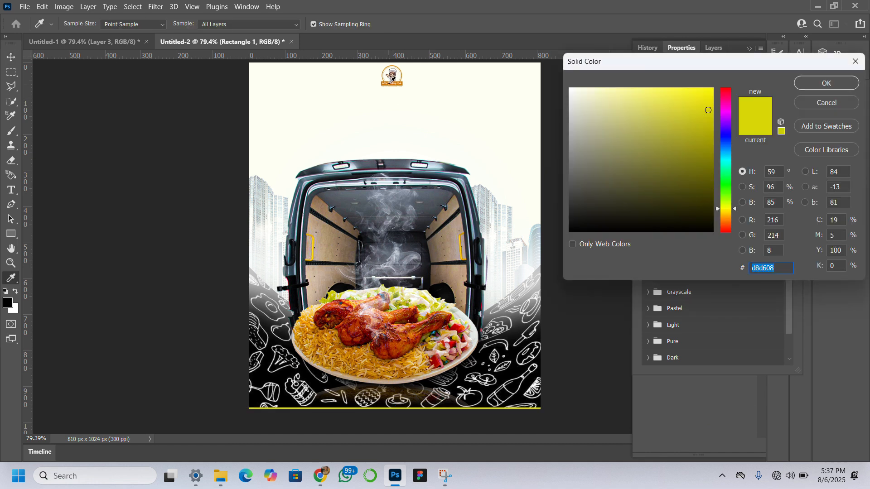
click(390, 81)
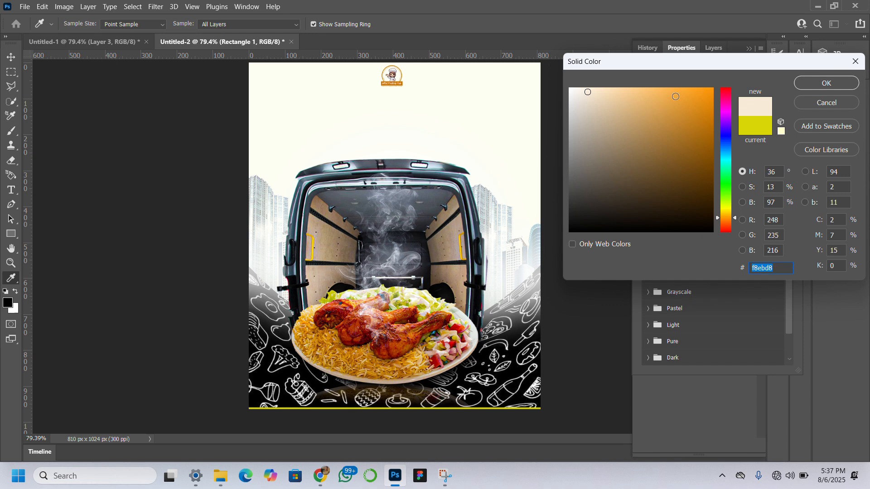
drag(675, 96, 690, 57)
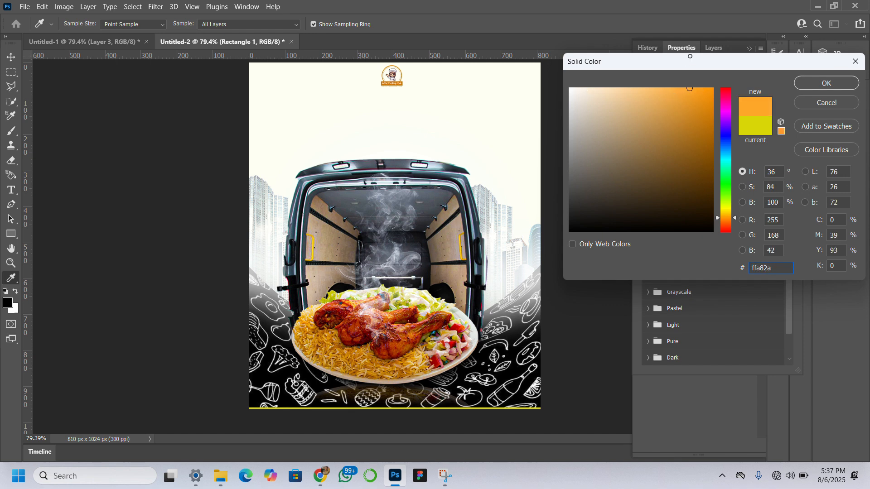
click(805, 83)
click(213, 145)
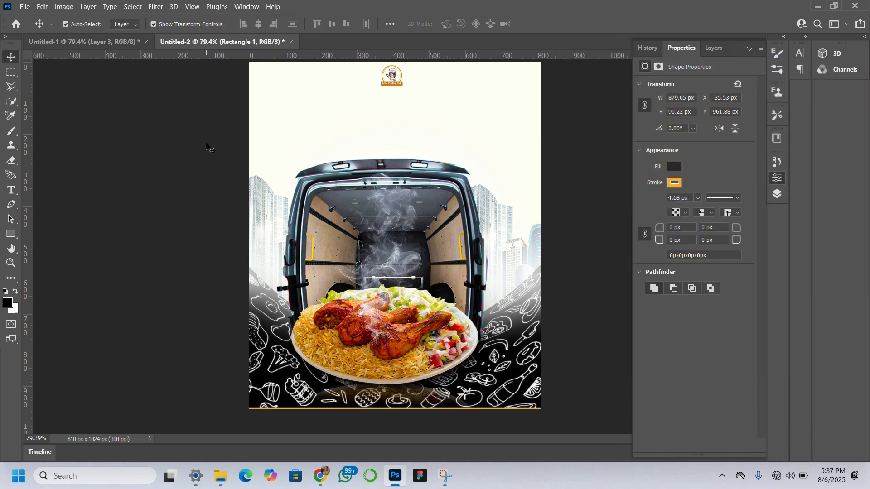
click(210, 145)
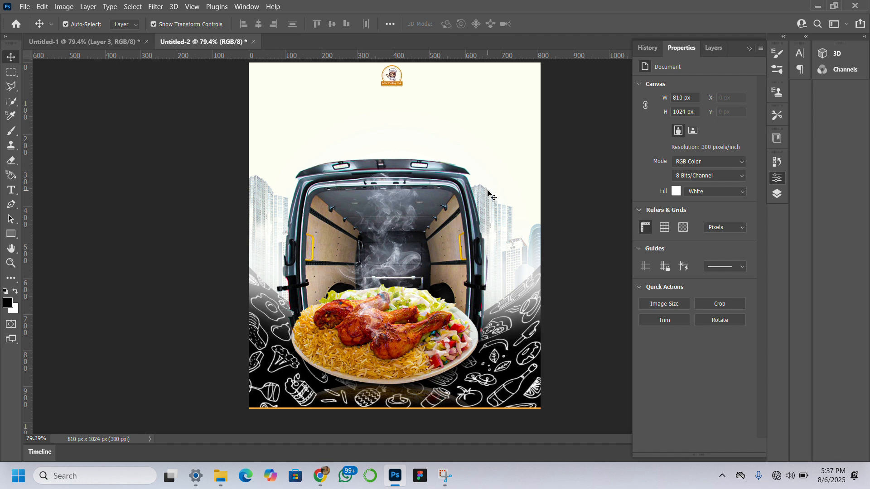
Raise the opacity of the plate's reflection layer, pngwing (35) copy, to 81%.
click(407, 396)
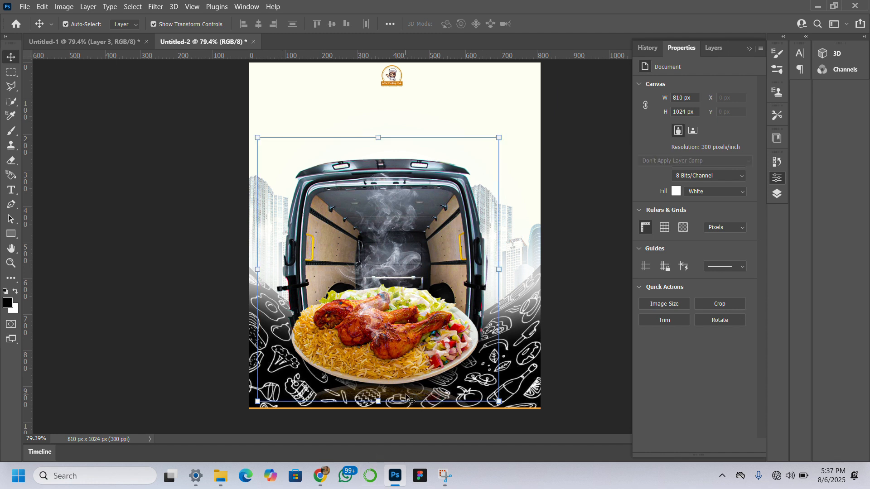
click(712, 48)
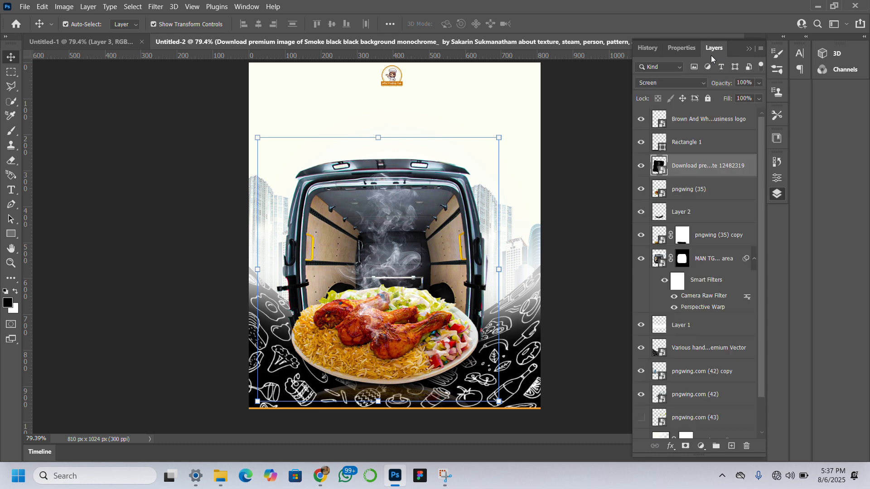
click(714, 237)
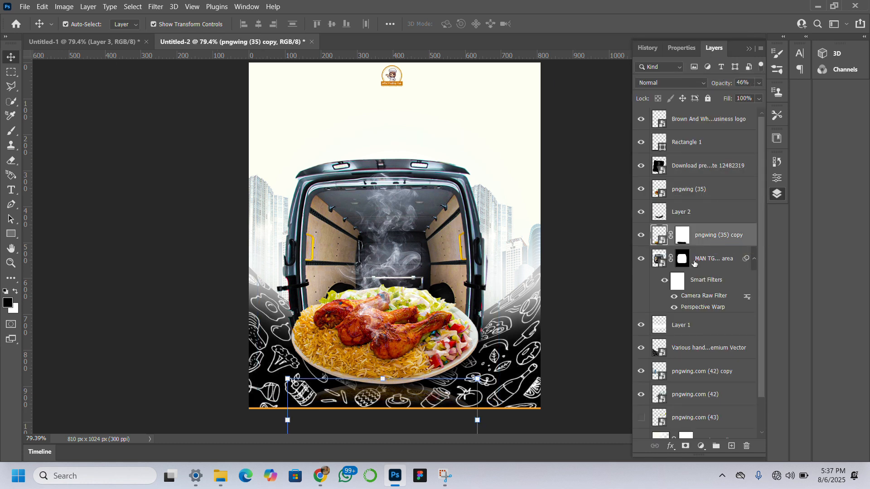
drag(720, 87, 736, 86)
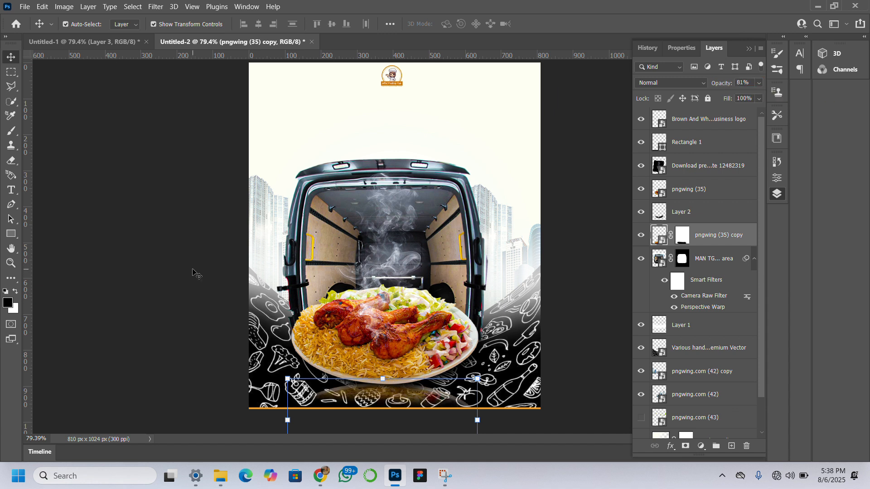
click(126, 270)
click(127, 273)
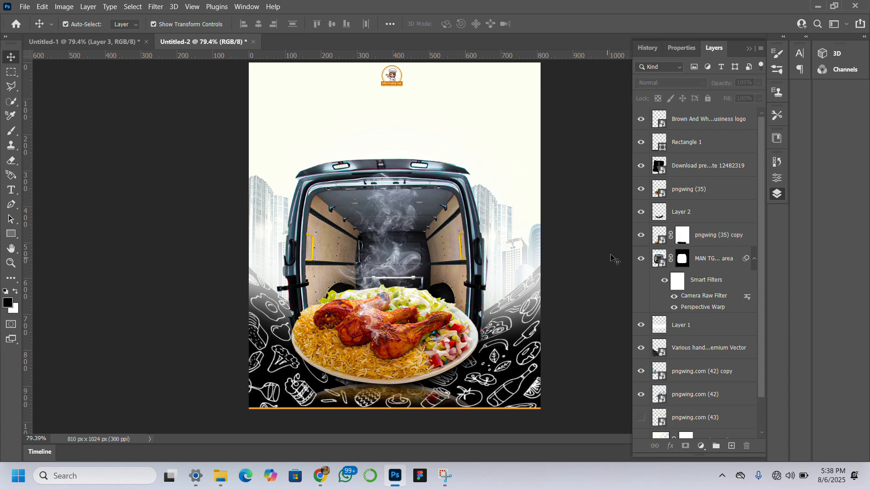
Add a centre-aligned two-line text above the van reading "Learn to Cook The" and "Perfect Jollof Rice!".
scroll(690, 257, down, 2)
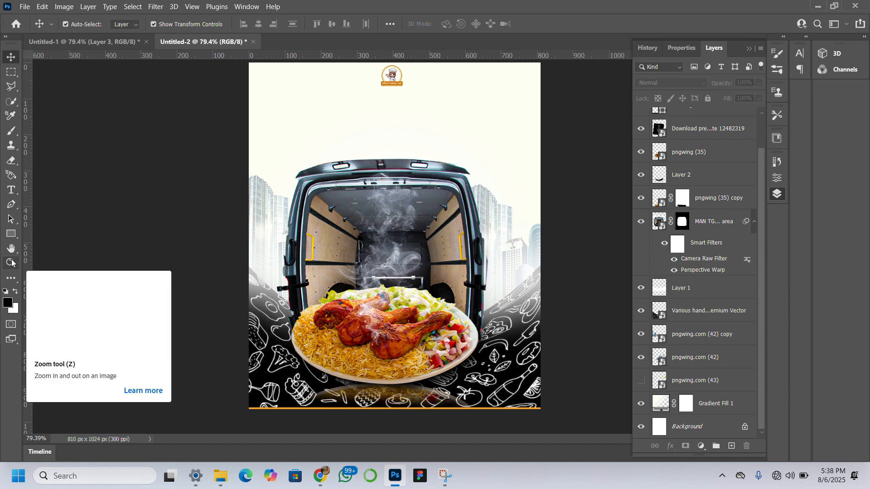
click(8, 192)
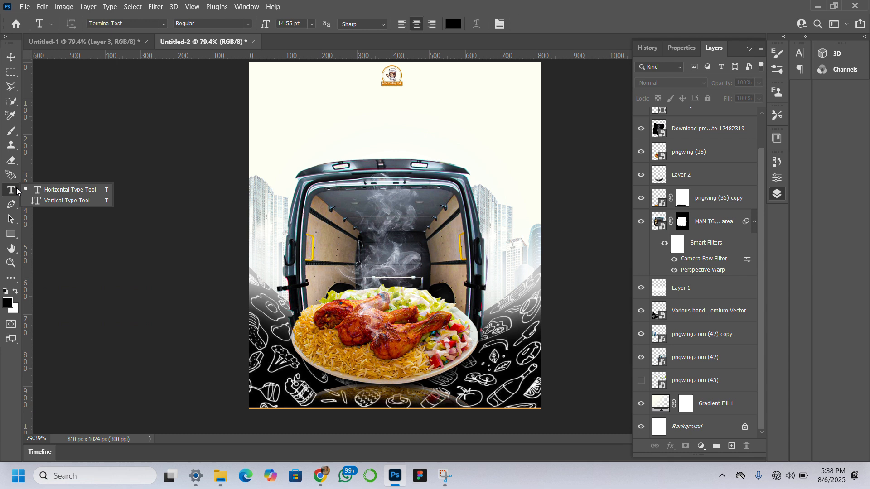
click(288, 130)
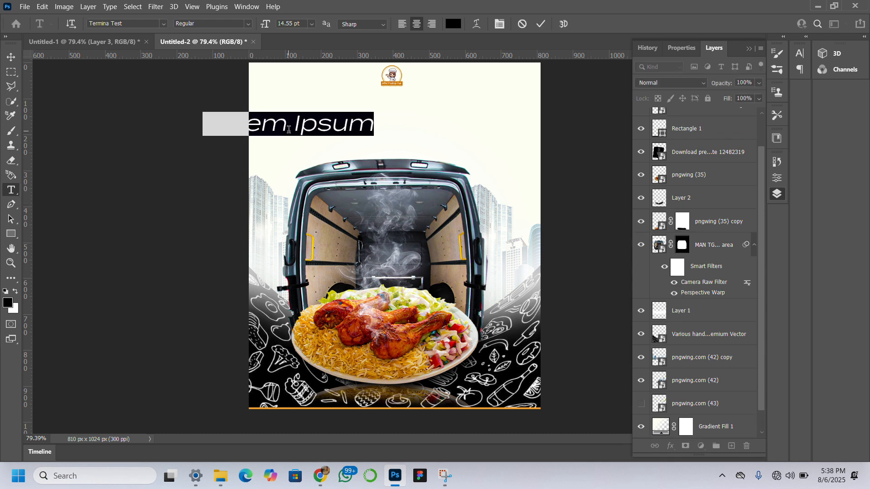
text(Learn t)
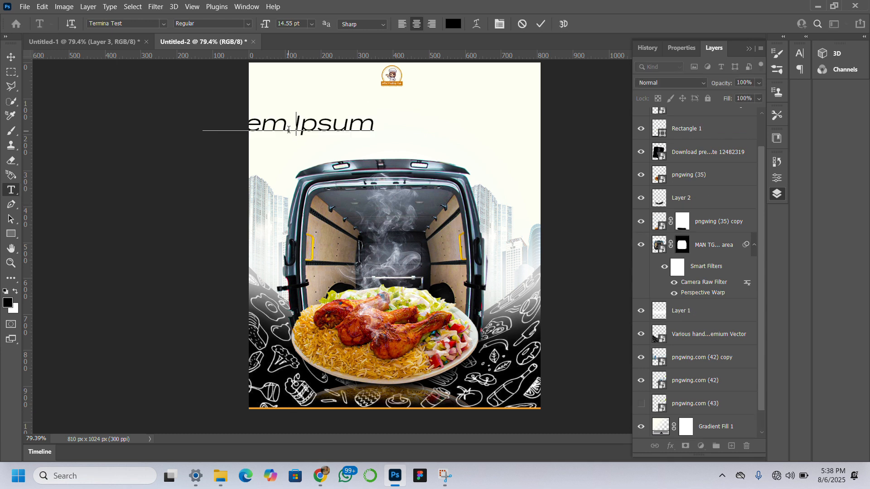
text(o)
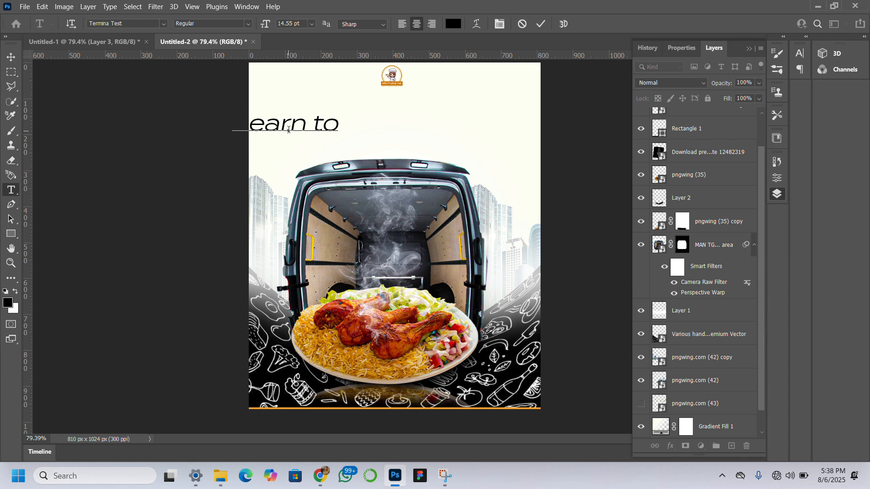
text( Cook)
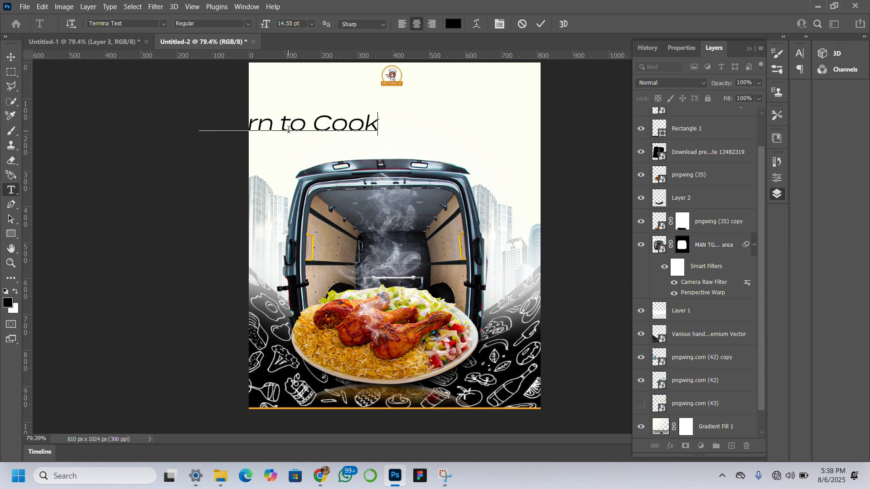
text( The)
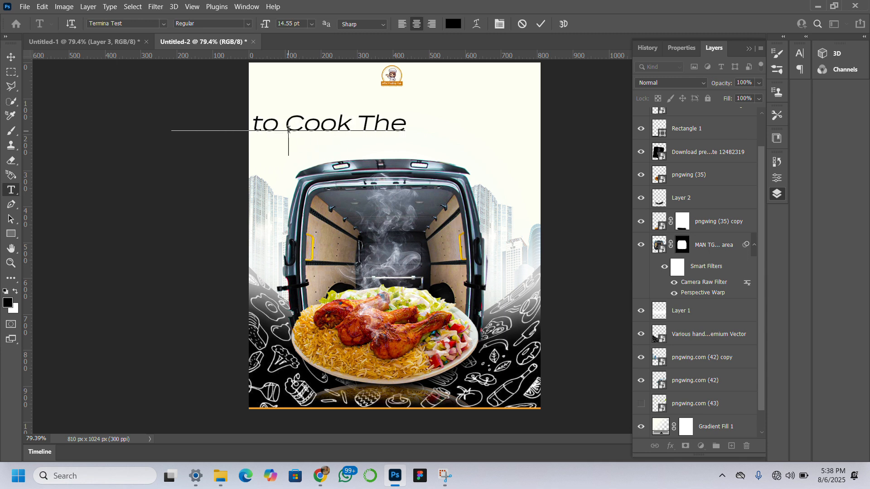
text(Perf)
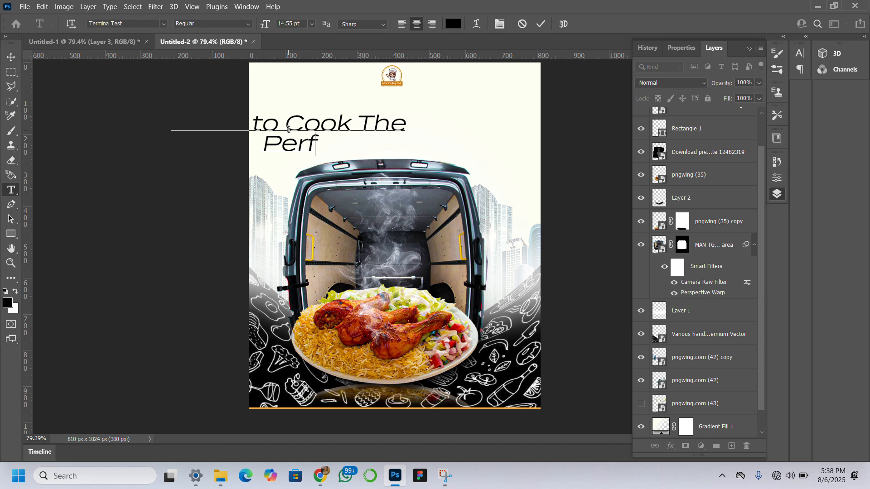
text(ect Joll)
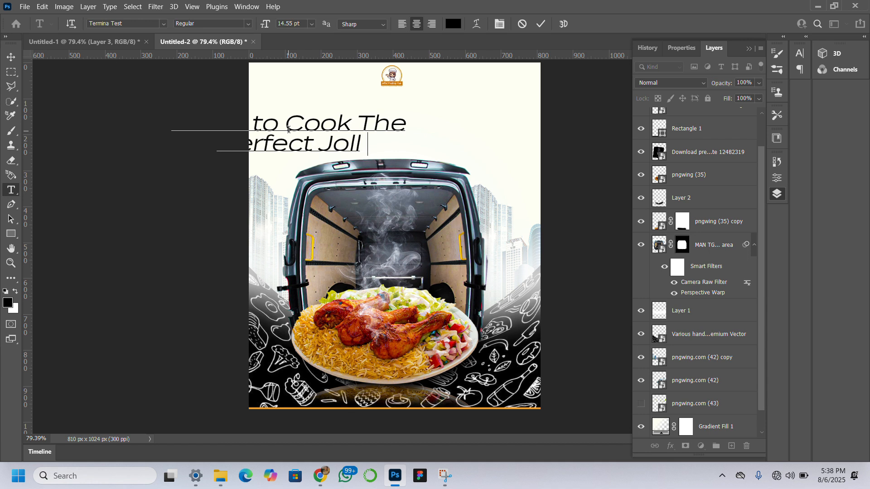
text(of Rice)
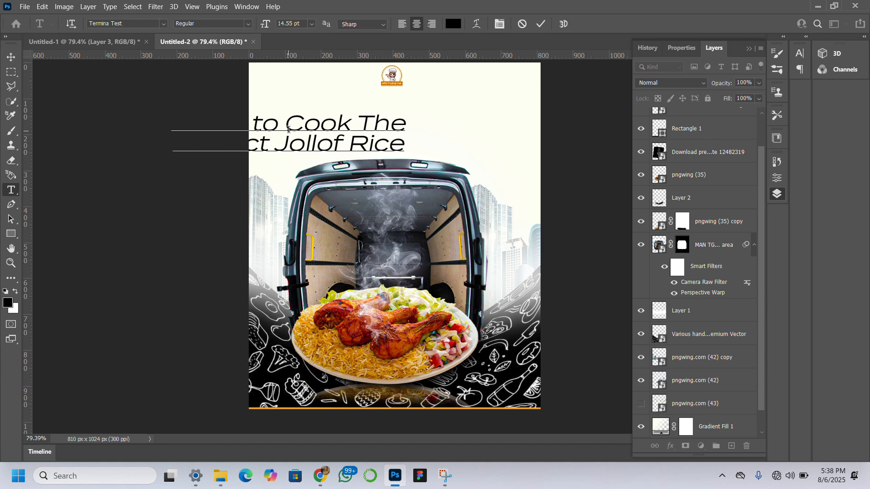
text(!)
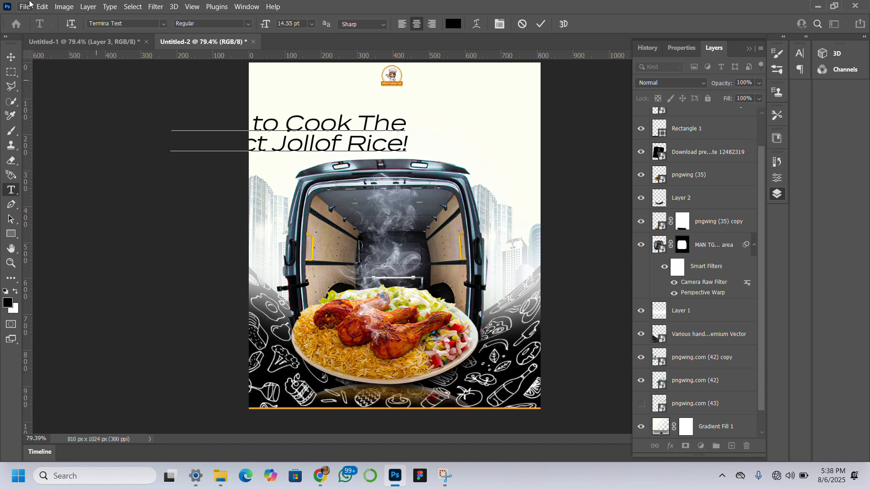
Position the headline centrally beneath the logo and capitalise the "t" so its first line reads "Learn To Cook The".
click(11, 58)
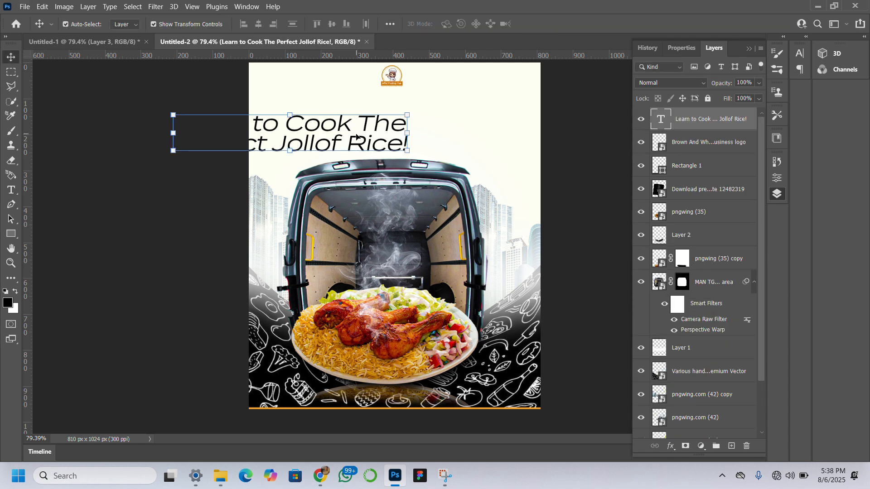
drag(360, 143, 453, 126)
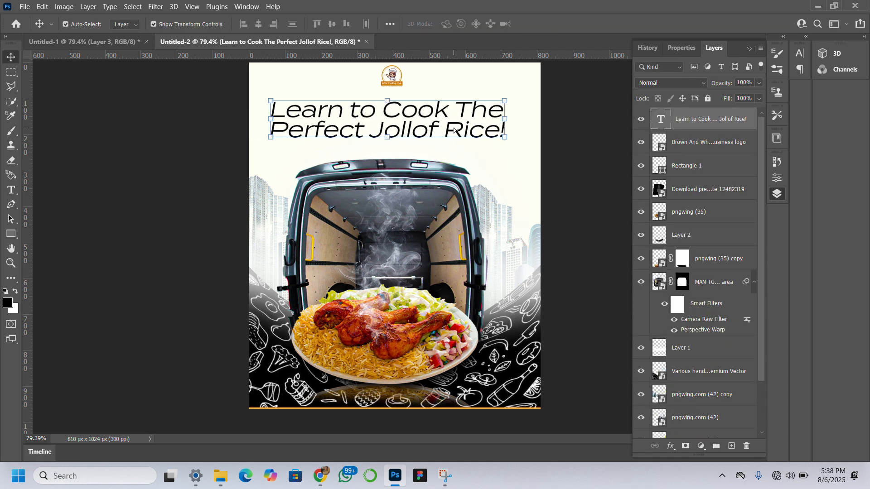
double_click(453, 126)
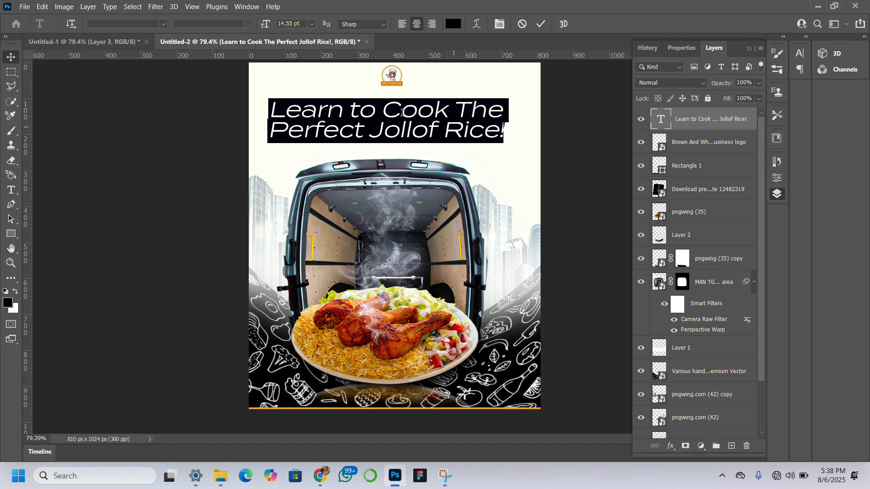
click(357, 110)
key(Delete)
text(T)
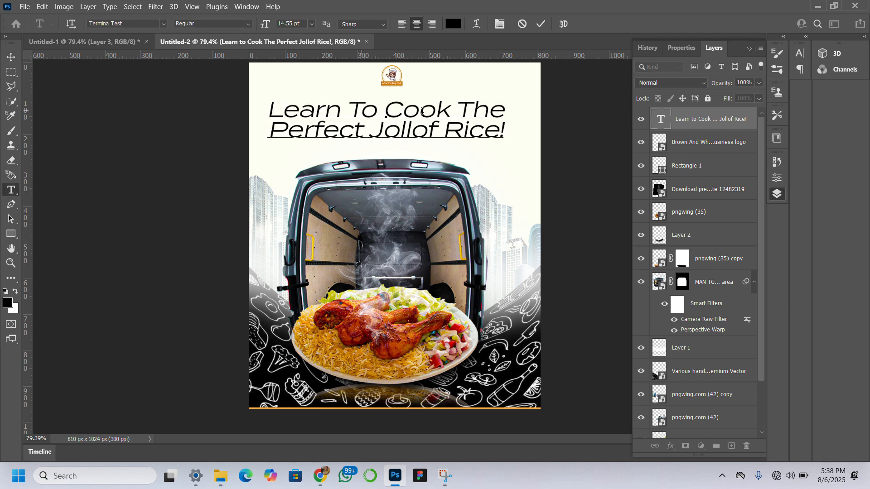
Reduce the whole headline to 11 pt, with its first line "Learn To Cook The" at 9 pt.
drag(503, 131, 270, 100)
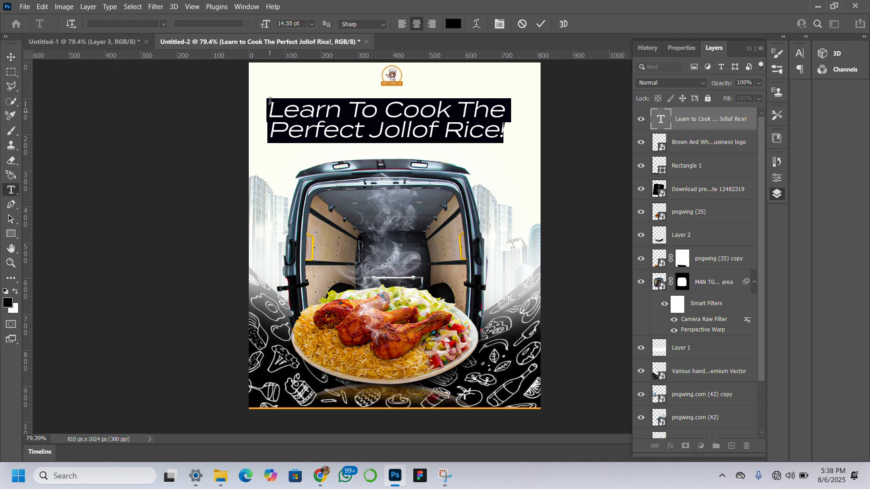
drag(266, 22, 265, 23)
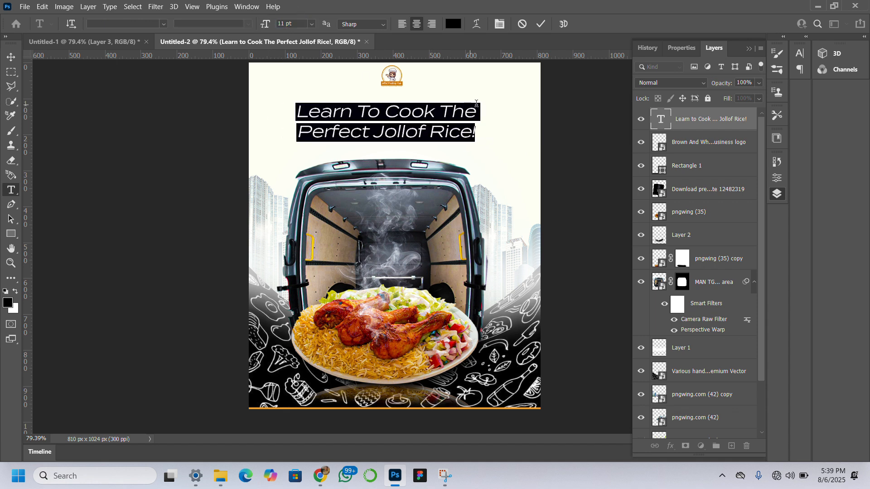
drag(480, 115, 291, 110)
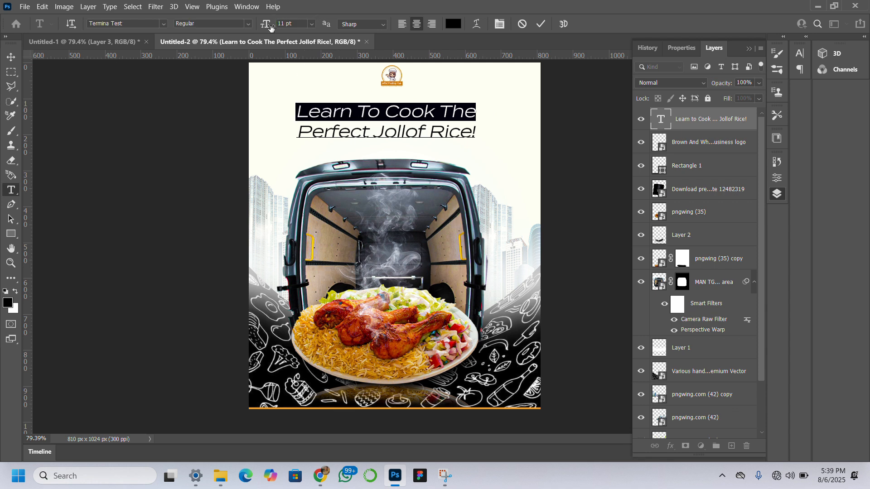
mouse_move(266, 26)
mouse_down()
mouse_move(247, 25)
mouse_move(266, 26)
mouse_up()
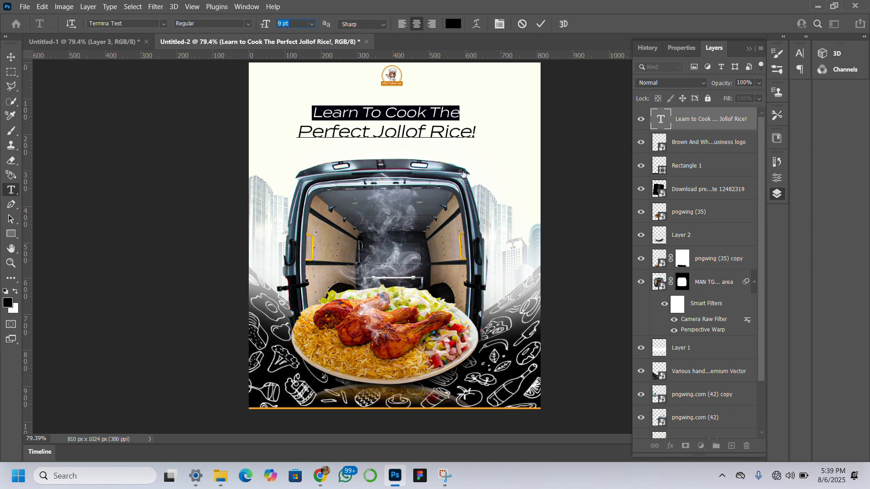
Colour the headline's second line dark orange (d2800b), based on a colour sampled from the bottom bar's orange edge.
drag(475, 132, 295, 131)
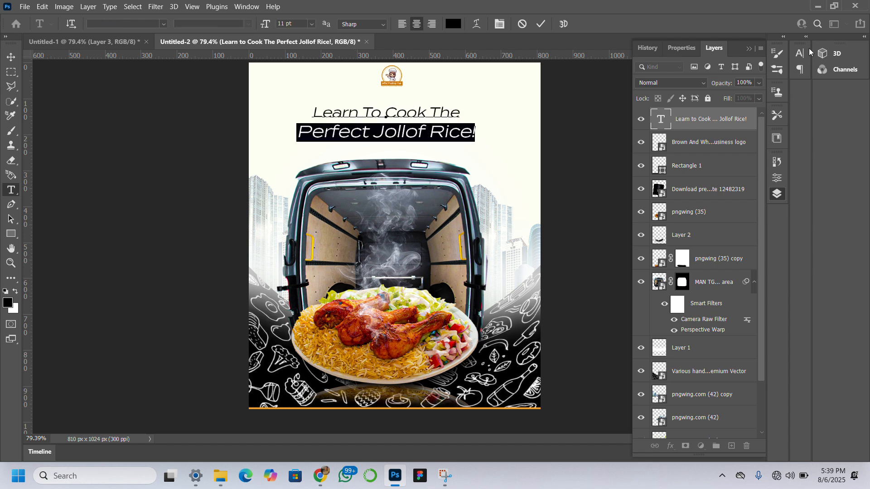
click(795, 53)
click(769, 115)
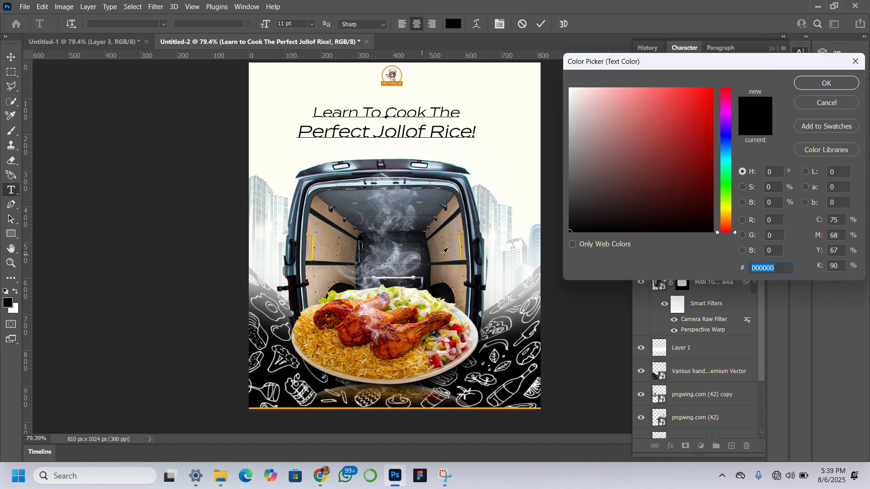
click(398, 407)
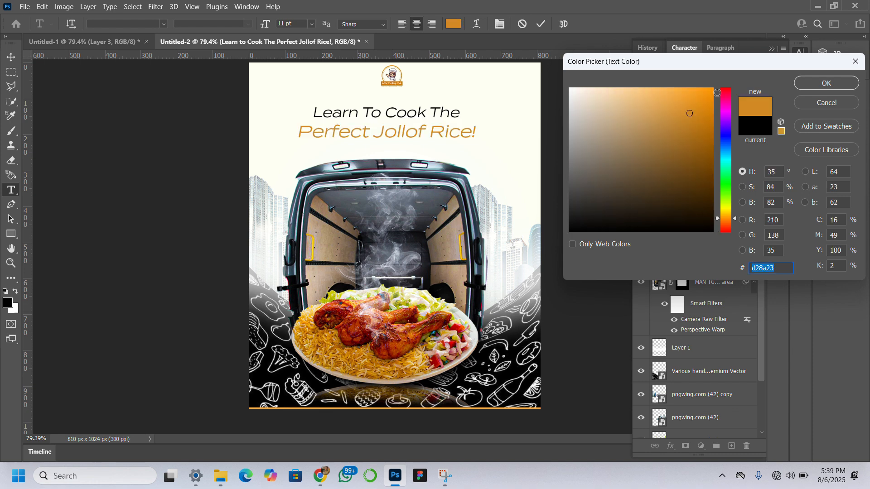
click(706, 113)
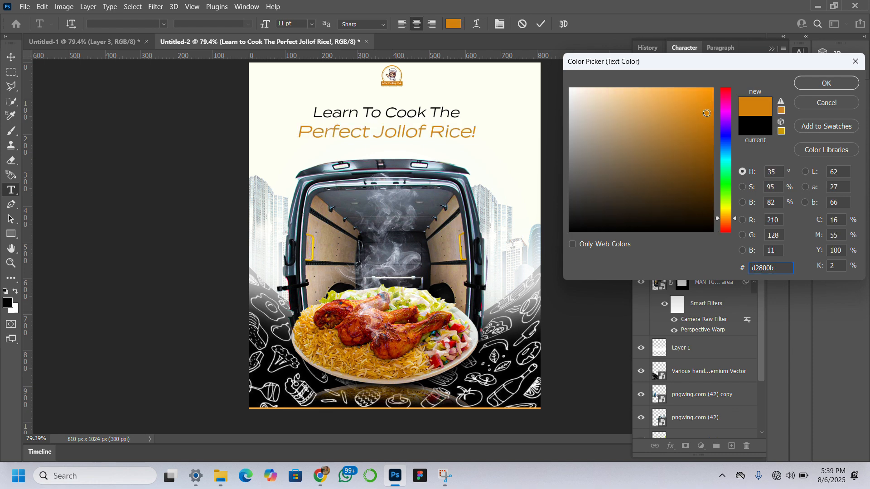
click(826, 84)
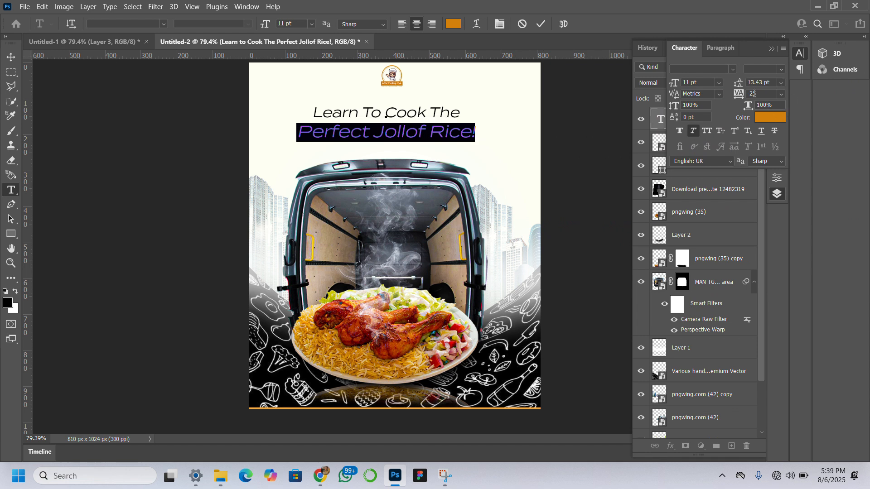
Set the font style of the "Perfect Jollof Rice!" line to Demi and commit the text edit.
click(782, 71)
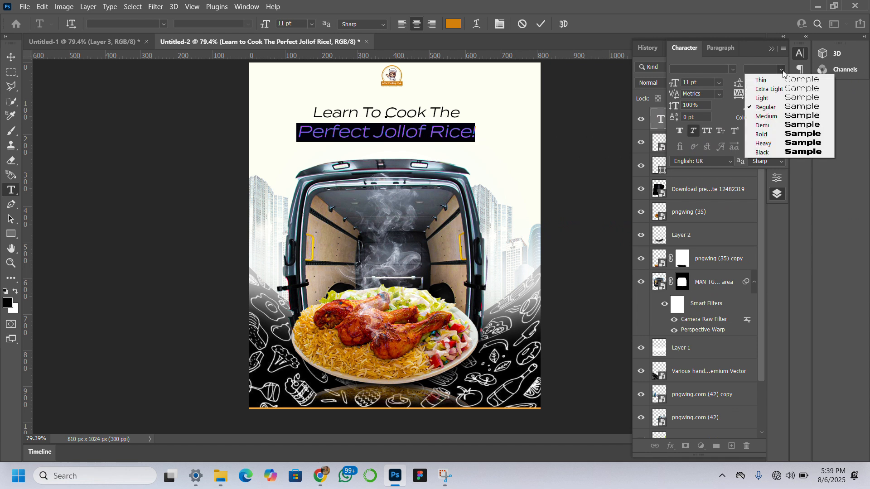
click(772, 126)
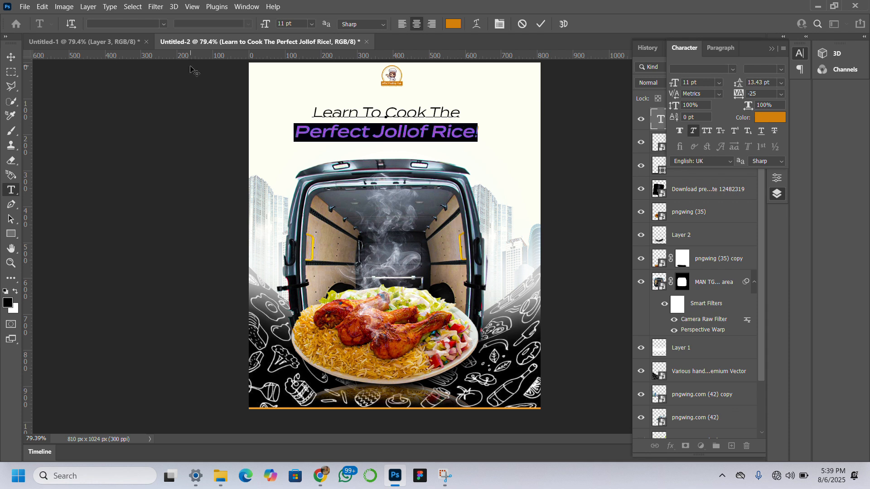
click(12, 58)
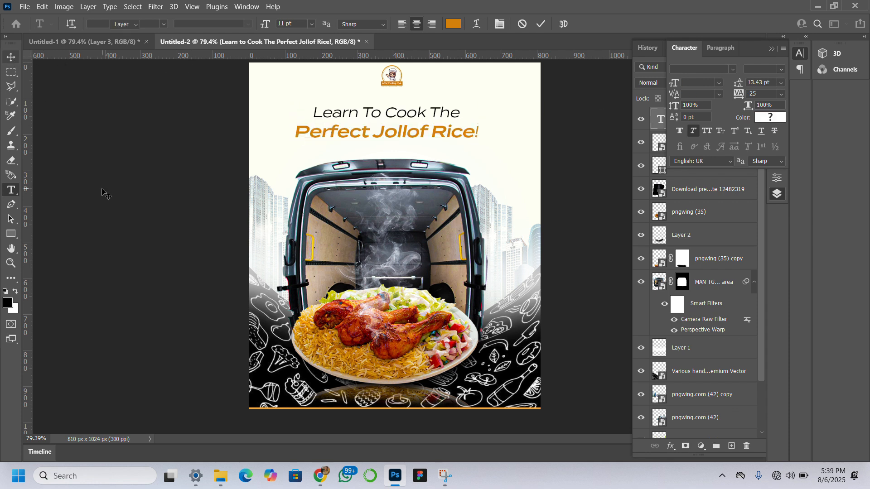
Apply the Demi font style to the entire orange "Perfect Jollof Rice!" line, including its exclamation mark, and commit the text edit.
click(466, 132)
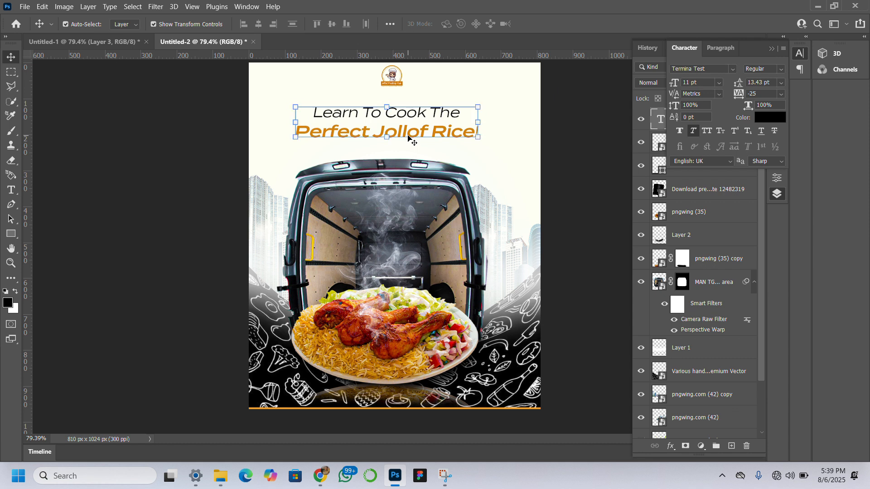
double_click(471, 132)
drag(477, 132, 296, 133)
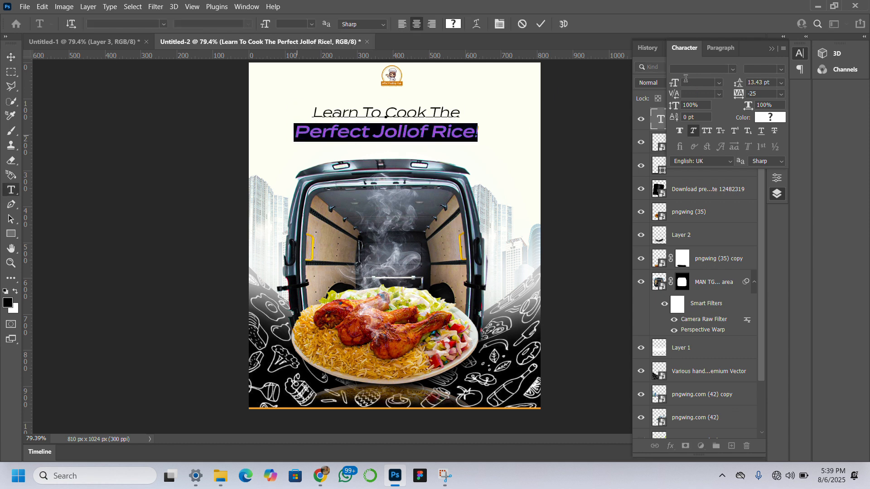
click(781, 68)
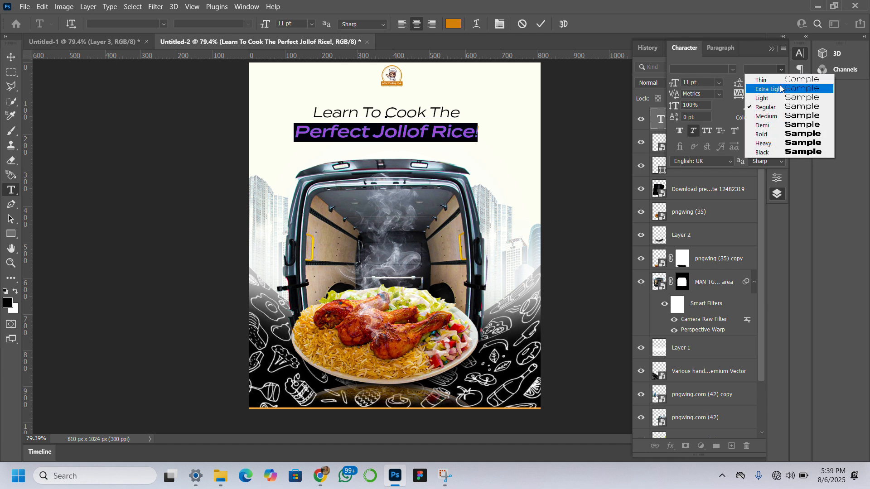
click(787, 126)
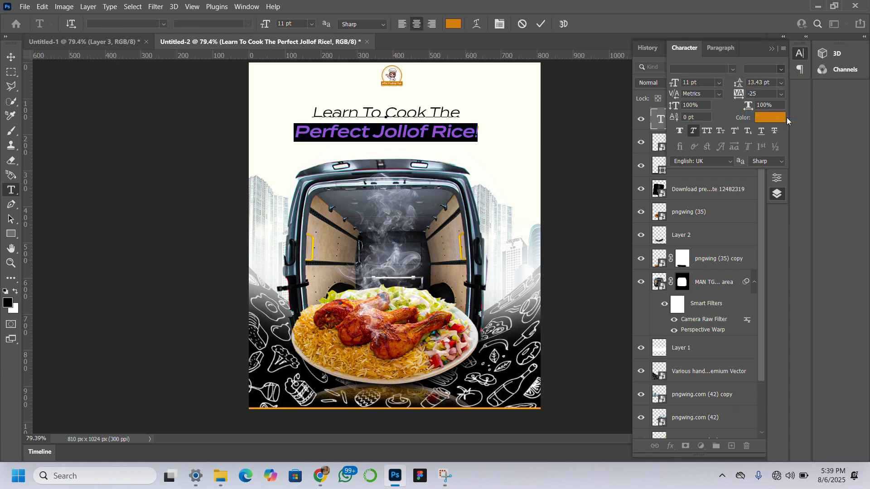
click(459, 113)
drag(456, 112, 319, 110)
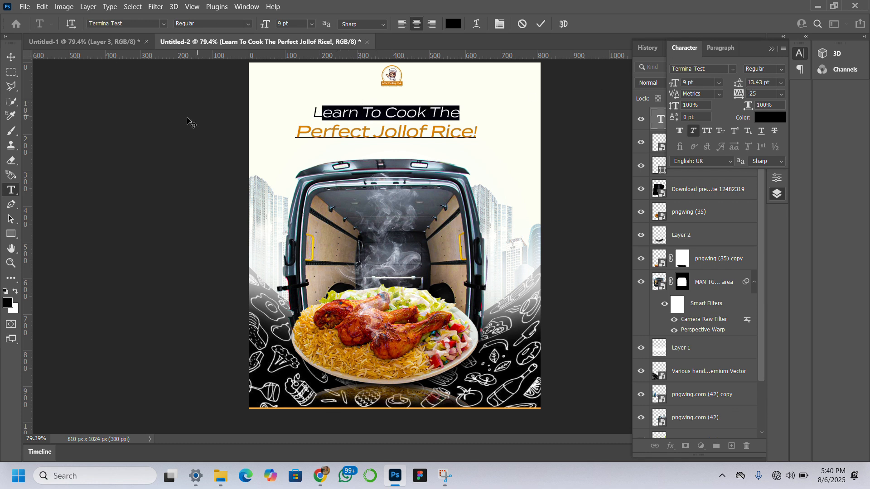
click(10, 57)
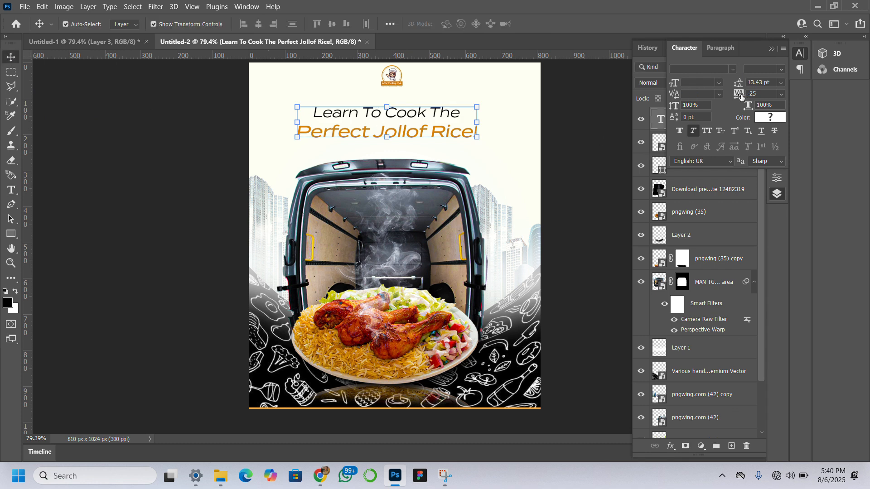
Undo a trial tracking of -105 on the headline and set its leading to 11 pt.
drag(739, 96, 720, 96)
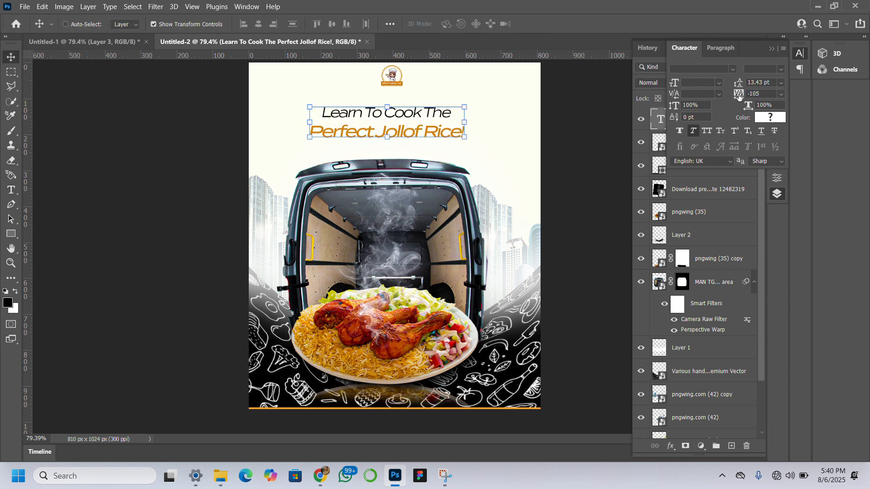
key(ctrl+z)
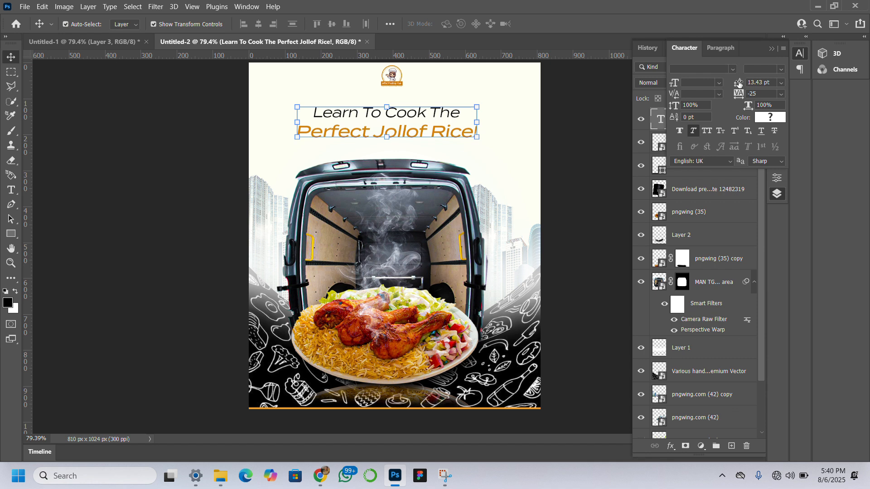
drag(738, 83, 728, 83)
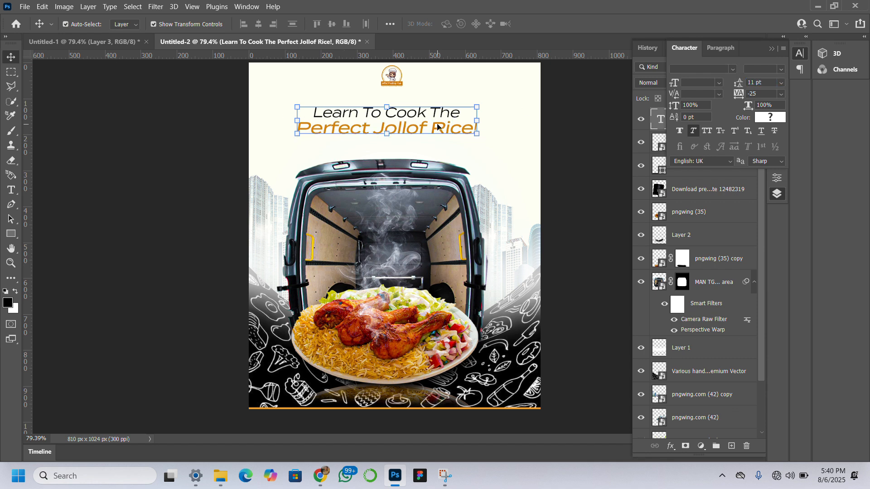
Move the headline up close beneath the logo and nudge it slightly left.
drag(433, 125, 431, 109)
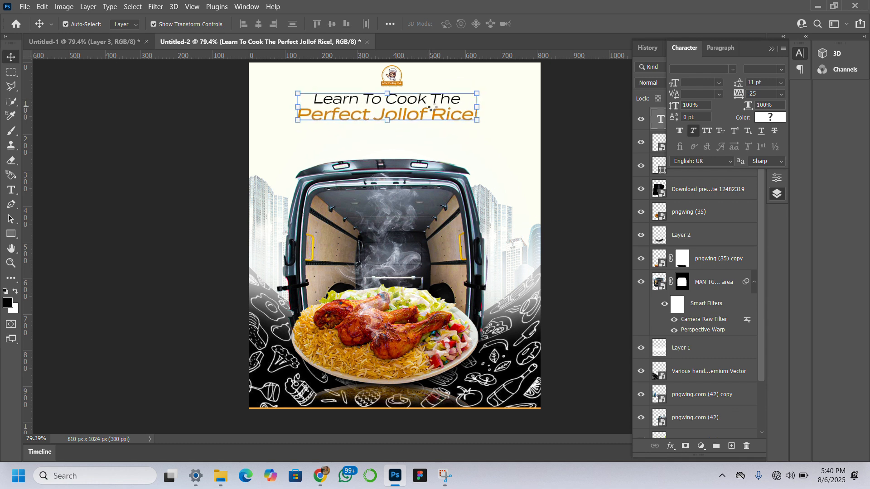
key(Left)
key(Left)
key(Left)
key(Left)
key(Left)
key(Left)
key(Left)
key(Left)
key(Left)
key(Left)
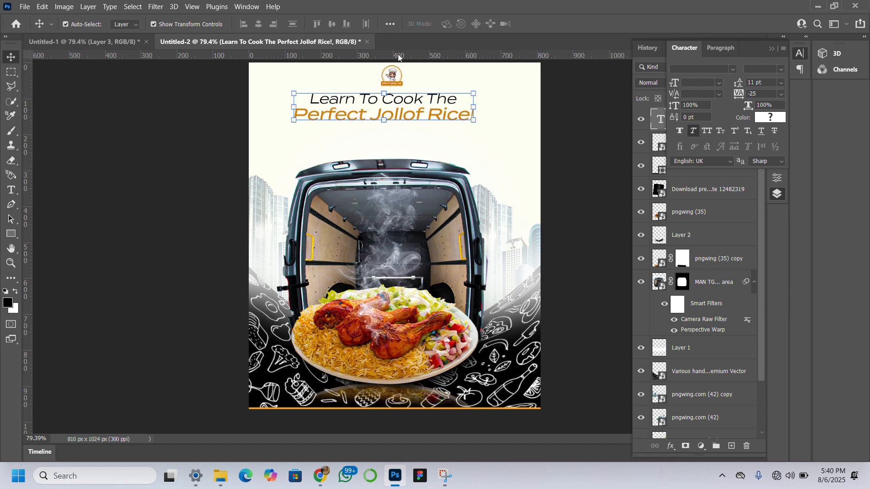
Nudge the logo left until it is centred above the headline, and deselect it.
click(395, 73)
key(Left)
key(Left)
key(Left)
key(Left)
key(Left)
key(Left)
key(Left)
key(Left)
key(Left)
key(Left)
key(Left)
key(Left)
key(Left)
key(Left)
key(Left)
key(Left)
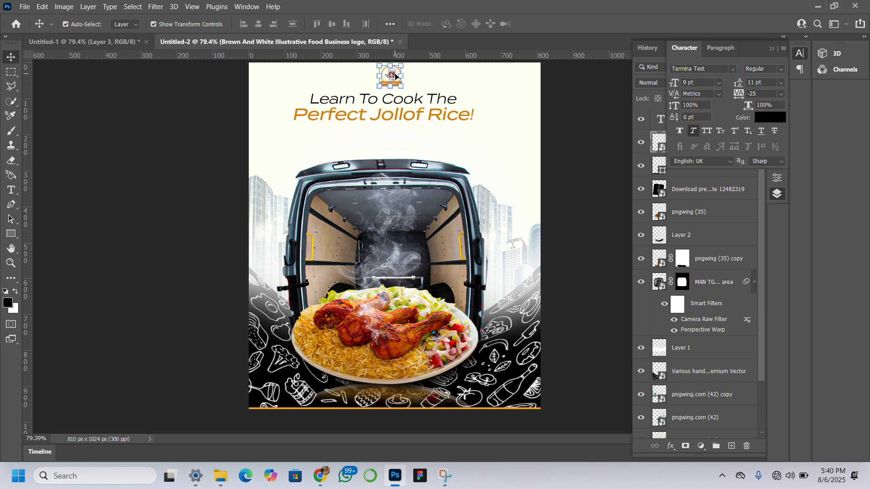
key(Left)
key(Left)
key(Left)
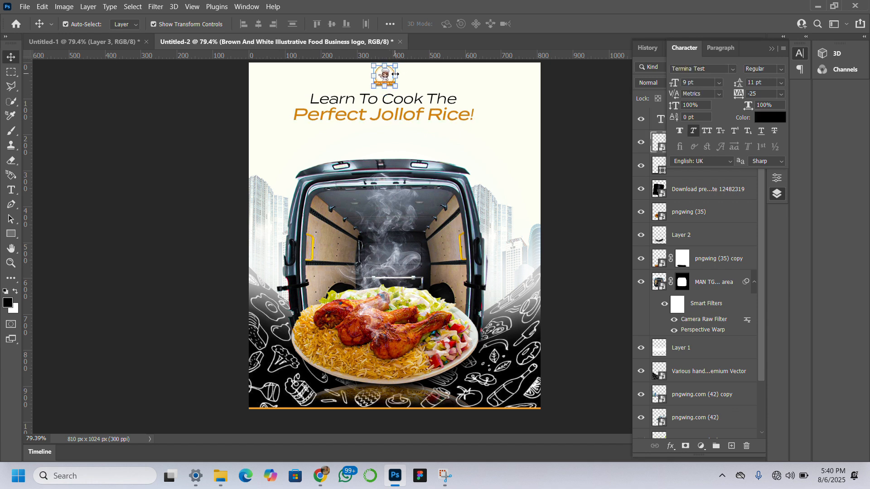
click(150, 184)
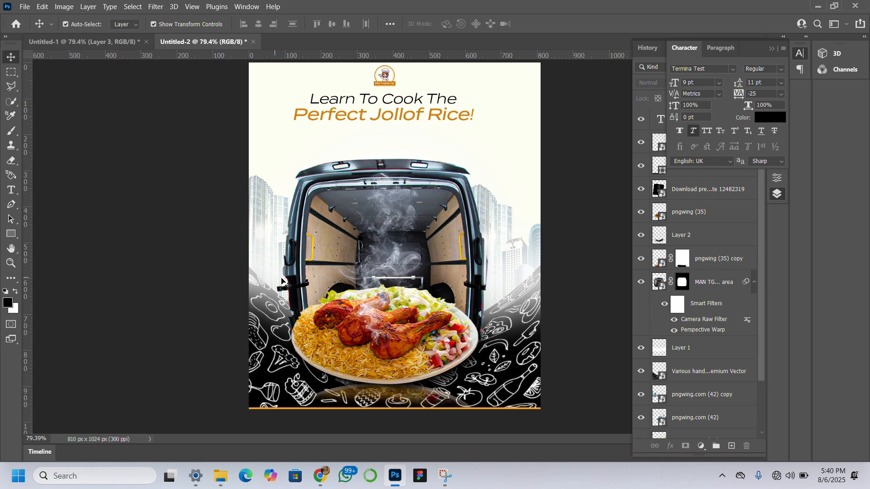
Duplicate the headline just below the original and replace the copy's text with "Spicy. Smoky.Delicious.".
click(412, 112)
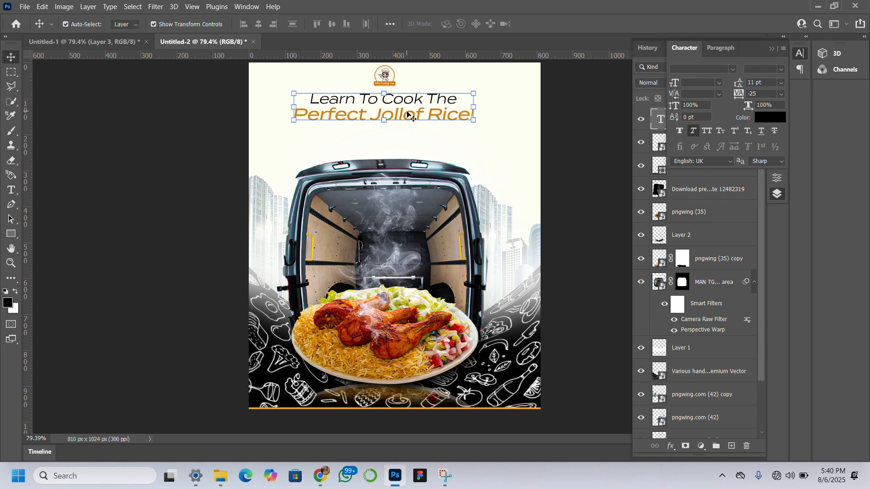
drag(417, 108, 417, 144)
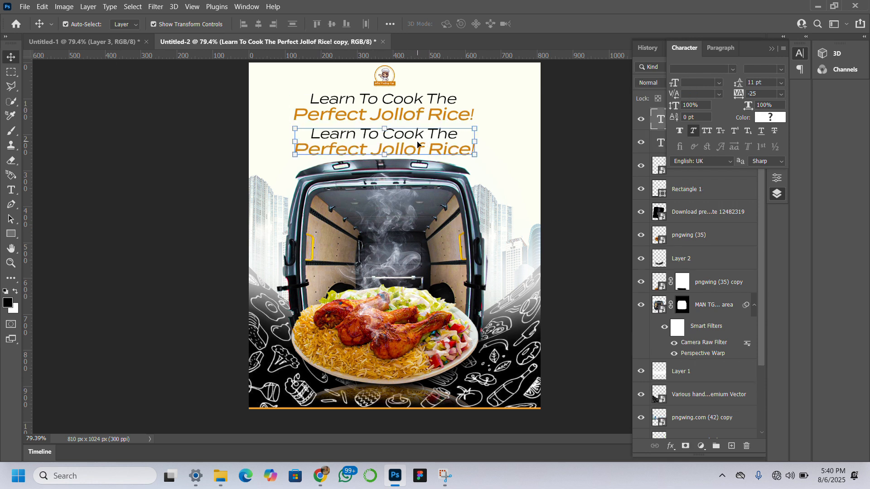
double_click(417, 144)
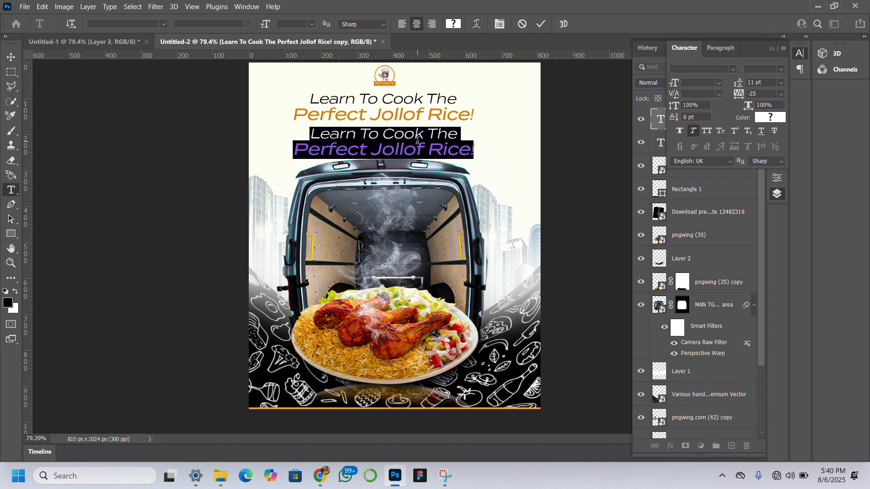
text(Sp)
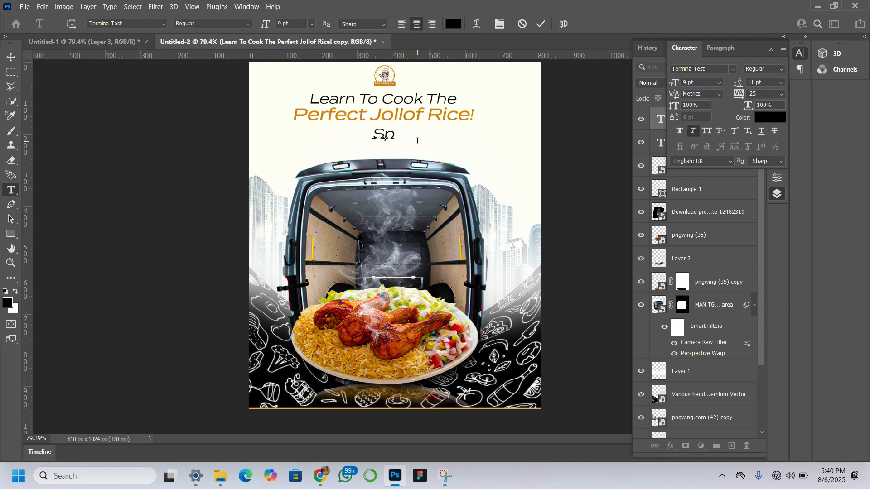
text(icy. Smo)
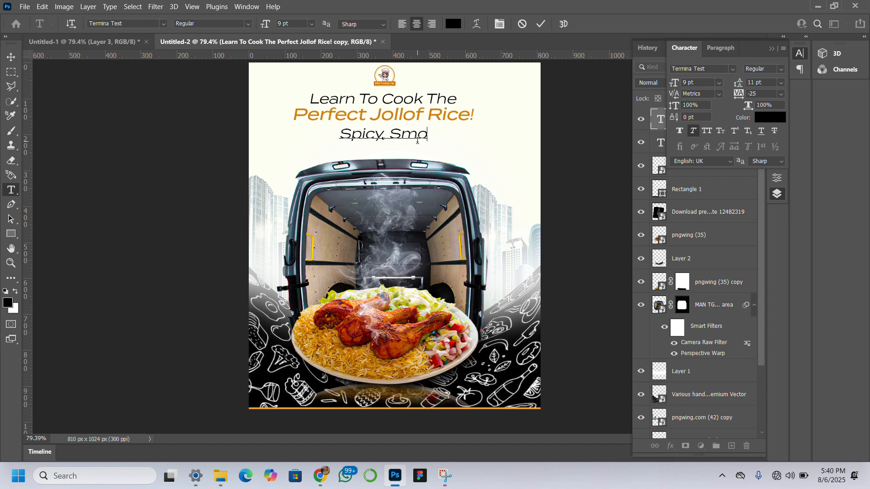
text(ky)
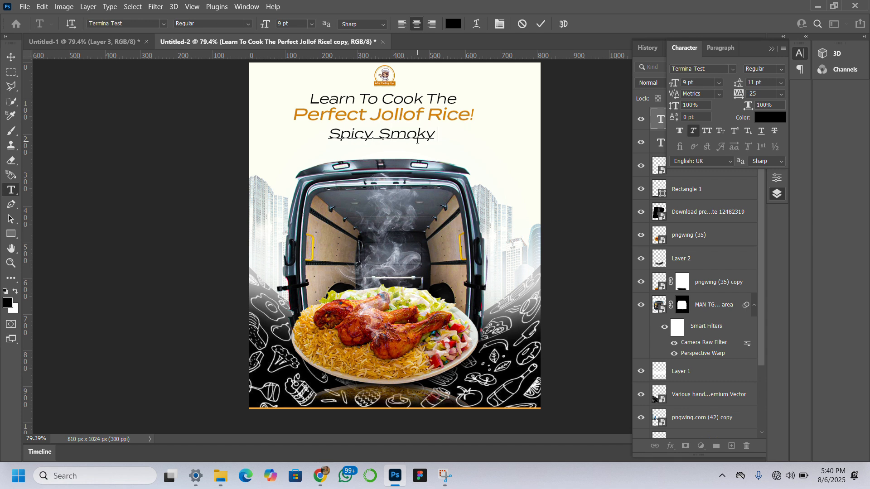
key(BackSpace)
text(.)
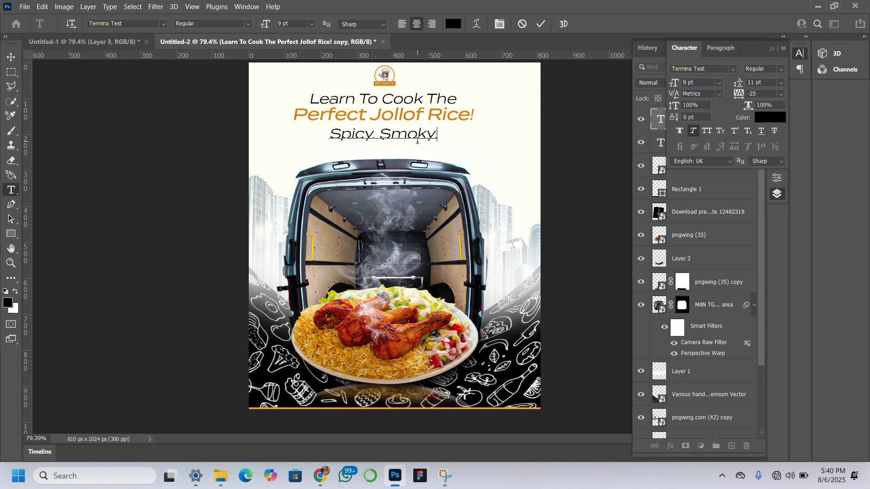
text(Delic)
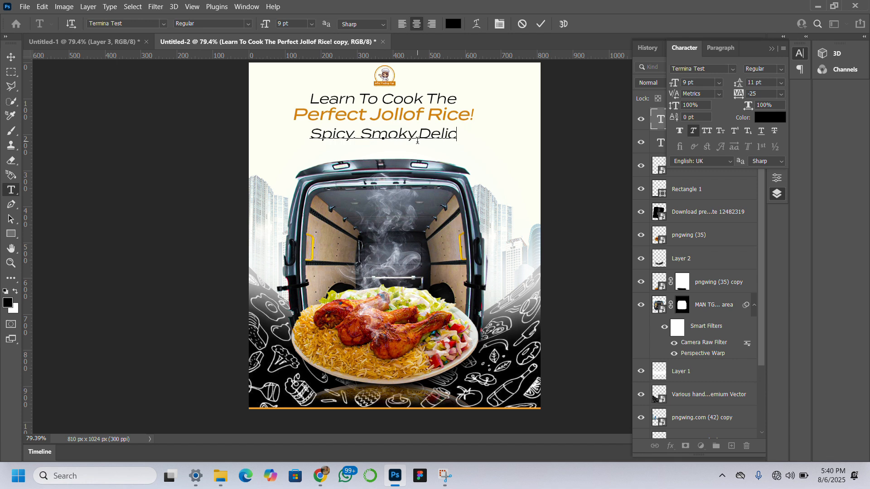
text(ious)
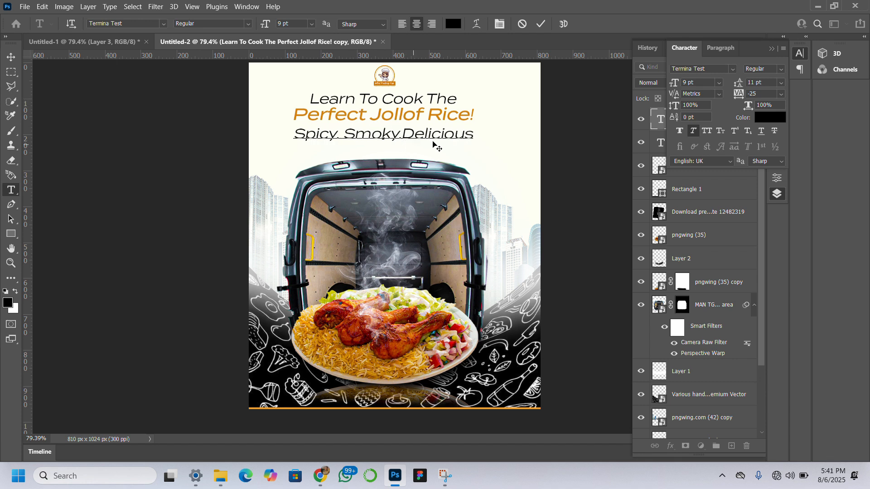
text(.)
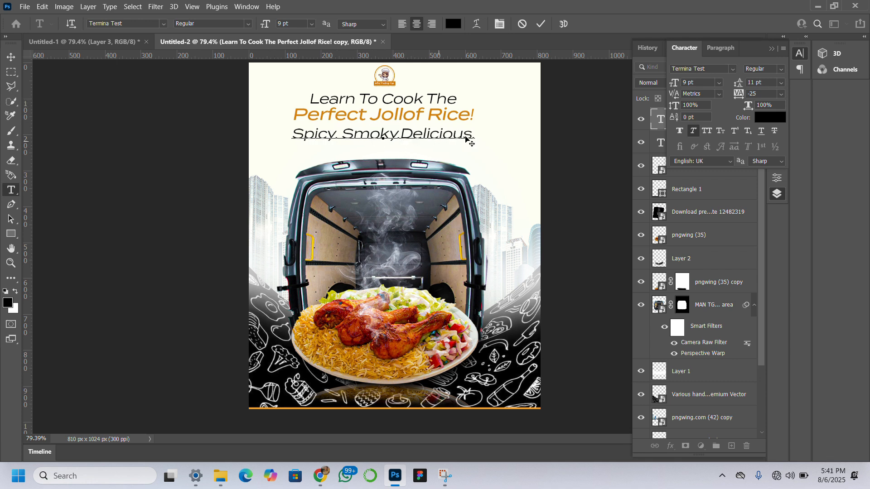
Remove the italics from the "Spicy. Smoky.Delicious." tagline and set it to Light style at 6 pt.
drag(473, 133, 293, 133)
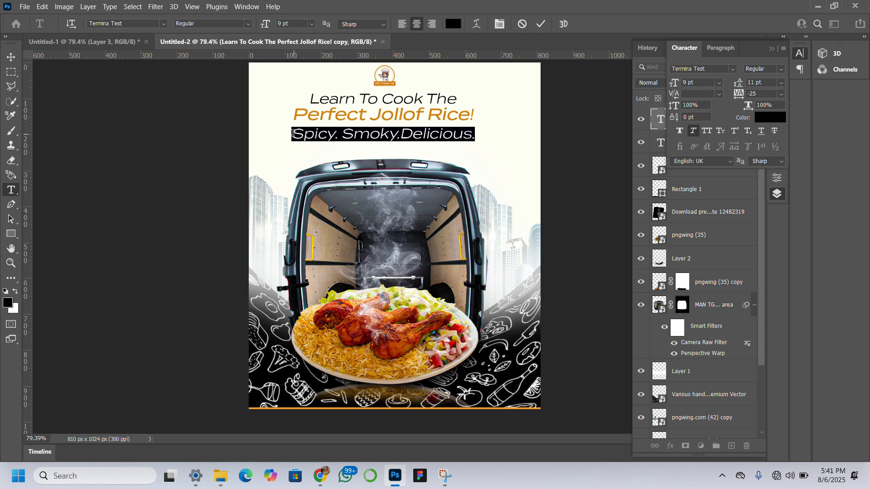
click(694, 132)
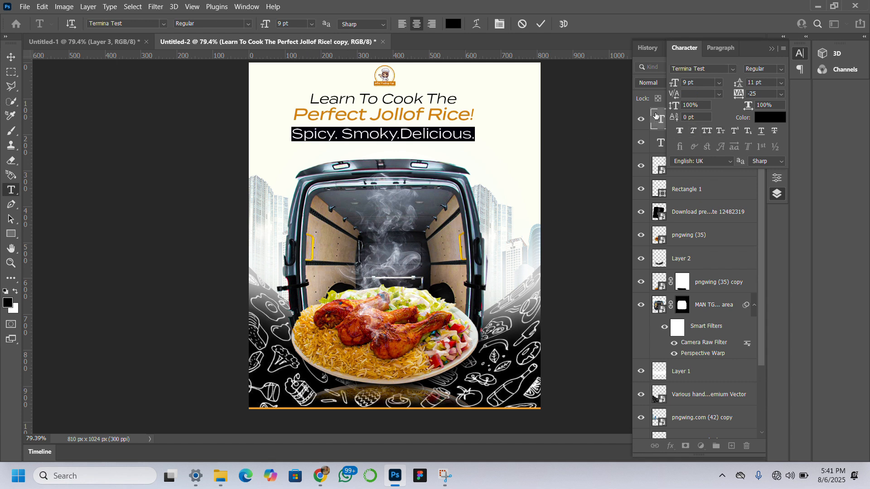
click(781, 69)
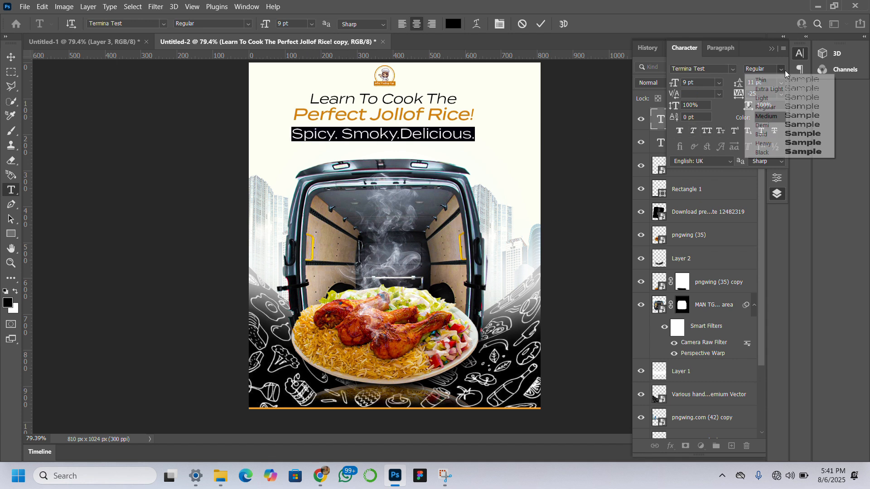
click(783, 98)
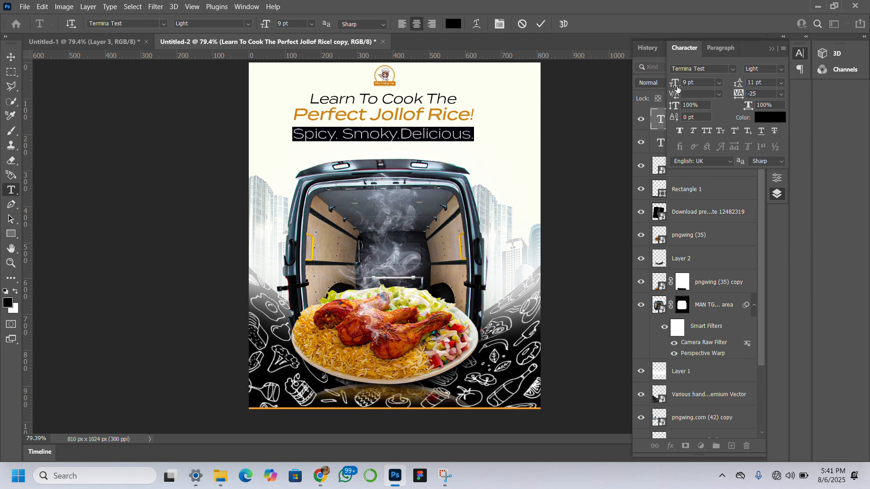
drag(676, 88, 675, 88)
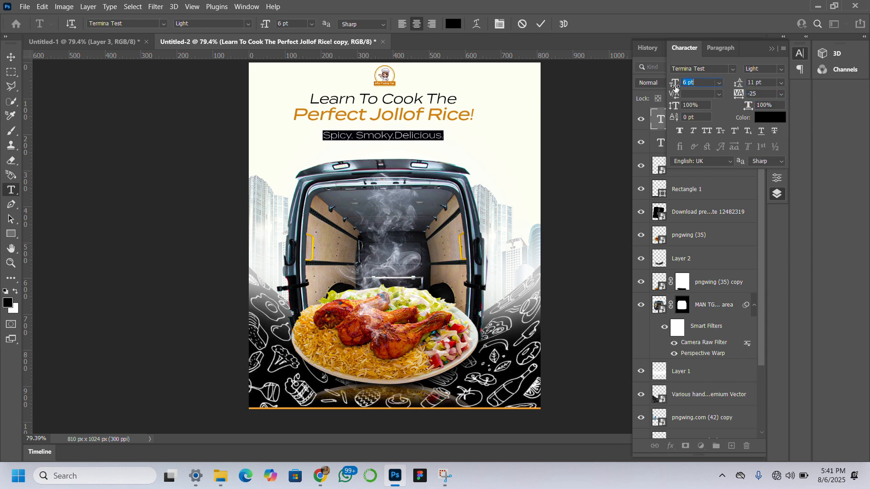
click(12, 57)
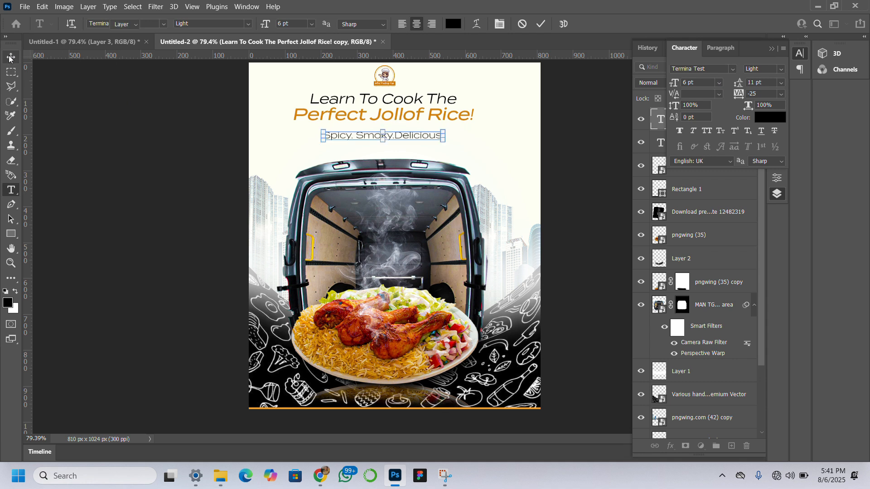
click(78, 203)
Shift the tagline slightly down toward the van roof and lower the headline to space it between logo and tagline.
click(417, 135)
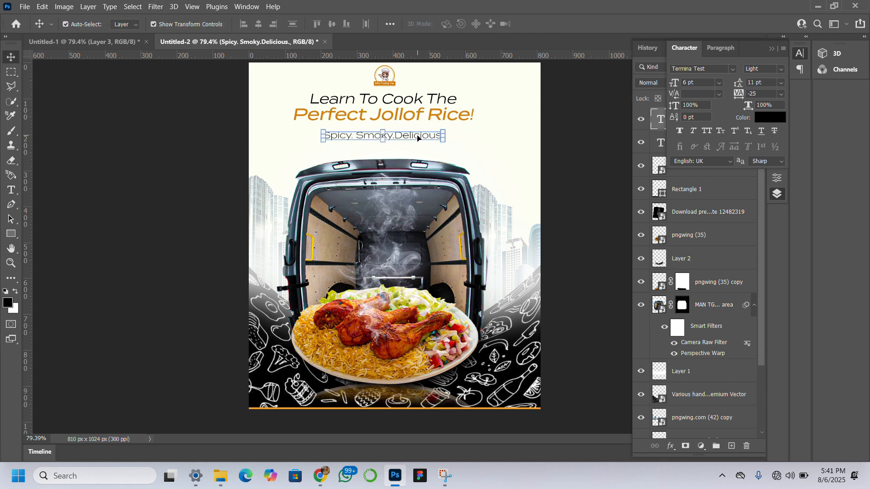
click(417, 138)
drag(419, 140, 418, 146)
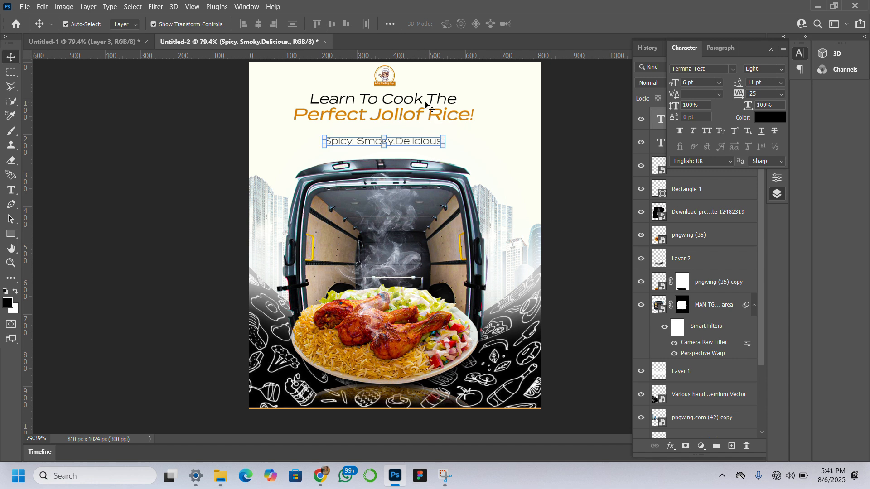
click(413, 106)
drag(412, 106, 413, 108)
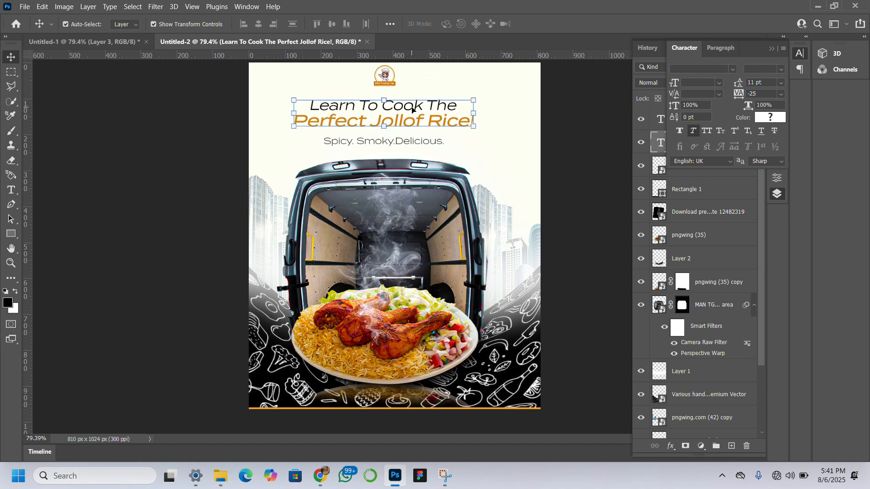
click(86, 203)
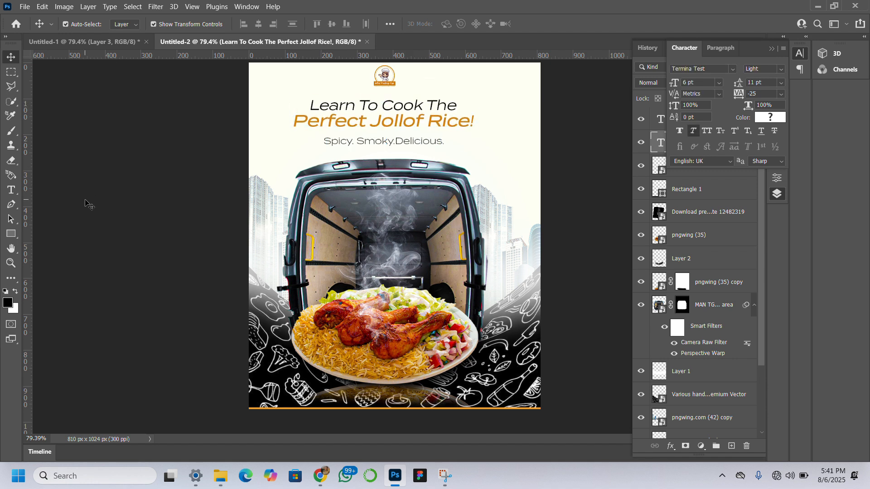
Insert a space before "Delicious" so the tagline reads "Spicy. Smoky. Delicious.", and commit the text edit.
double_click(393, 147)
click(397, 143)
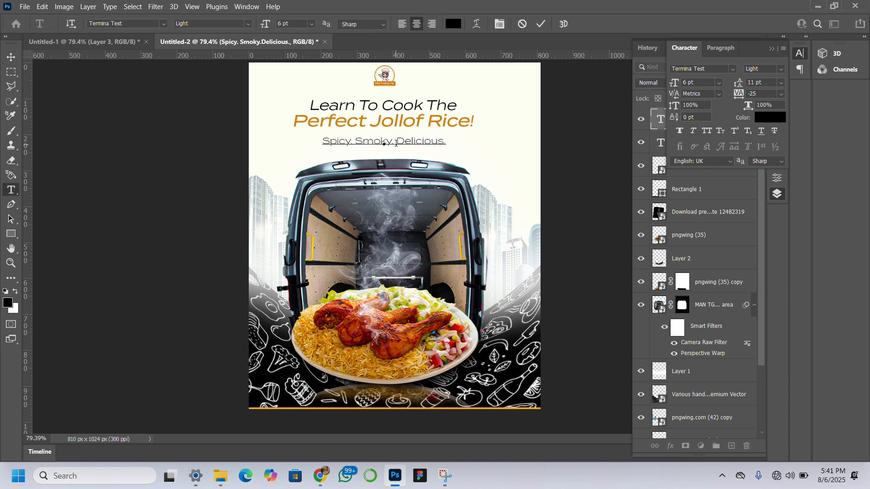
click(11, 57)
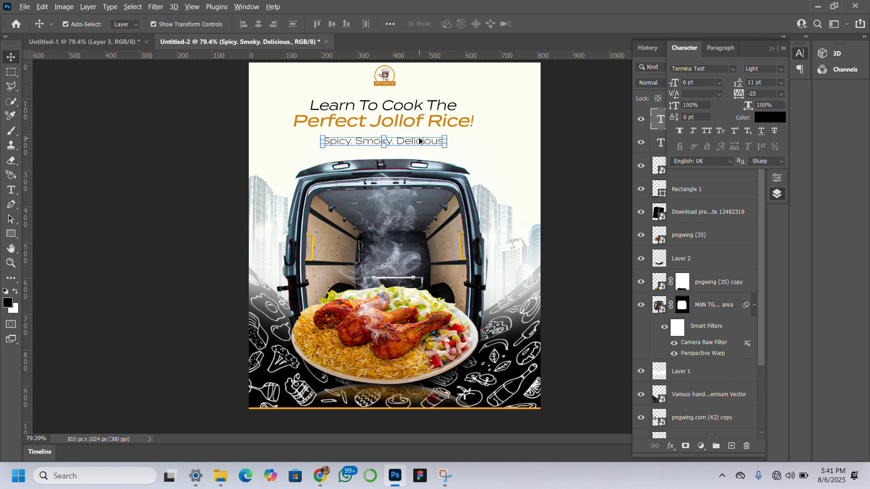
Duplicate the tagline into the black bar below the orange line and colour the copy white (ffffff).
drag(420, 141, 392, 421)
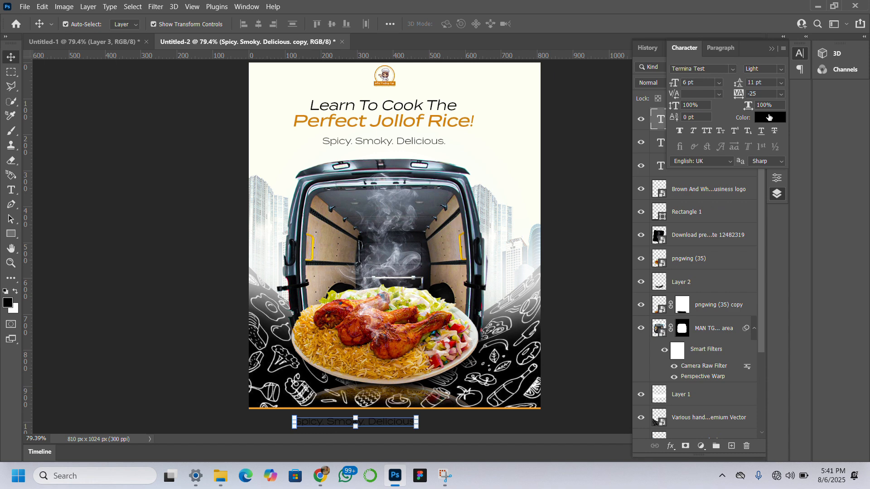
click(768, 118)
text(ffffff)
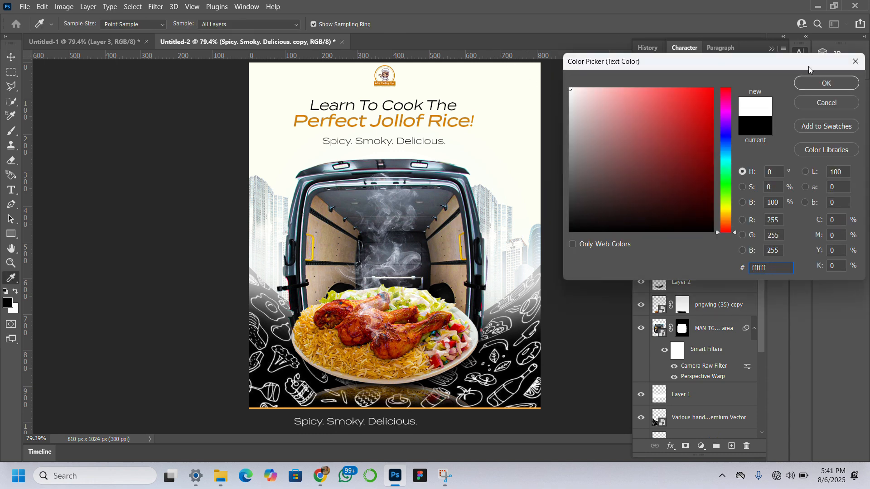
click(826, 83)
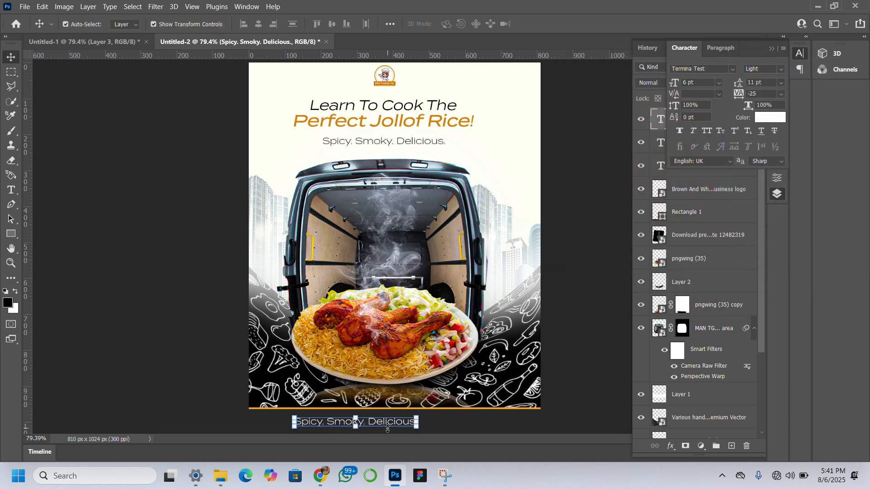
Replace the white copy's text with "Join our quick training session and level up your cooking game" and commit it.
double_click(386, 425)
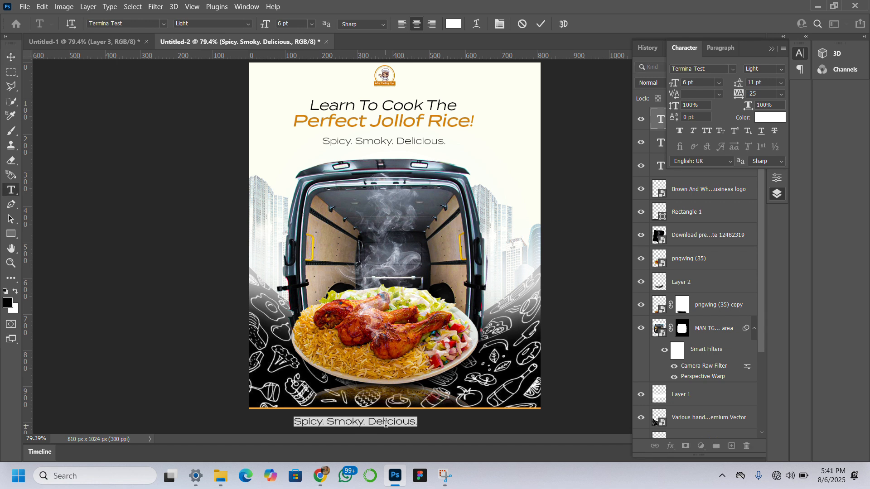
text(Joln)
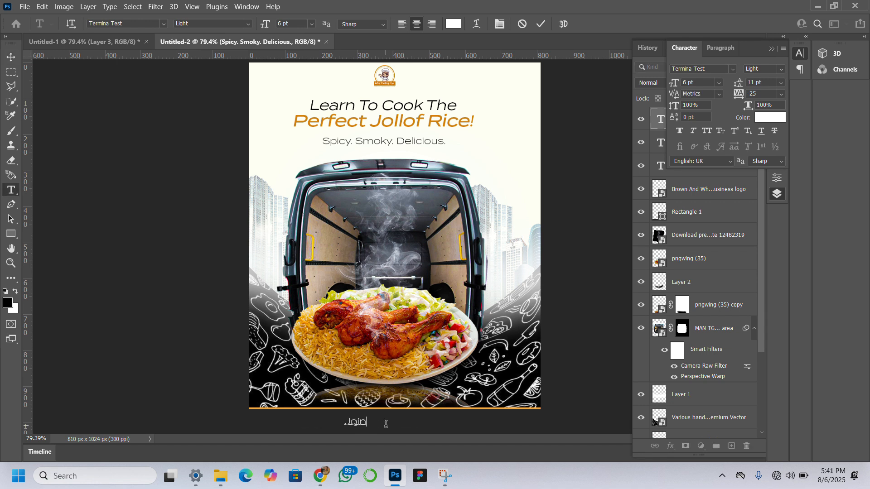
text( our quick training)
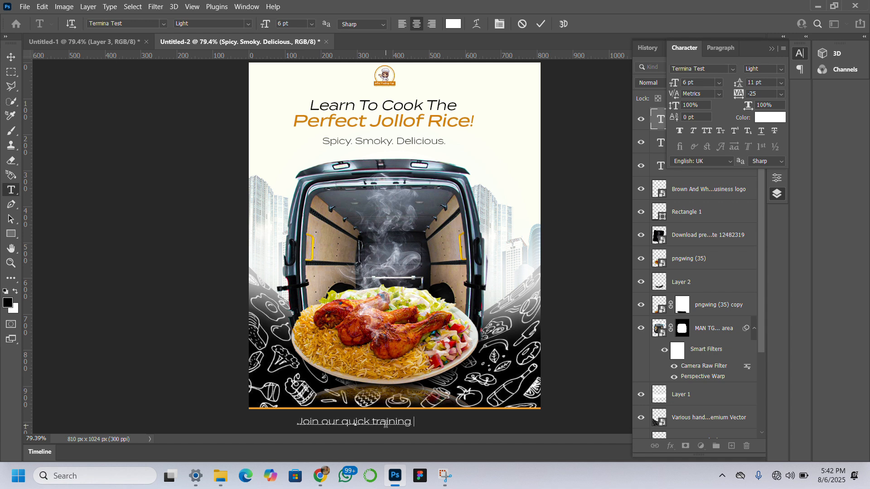
text( sessio)
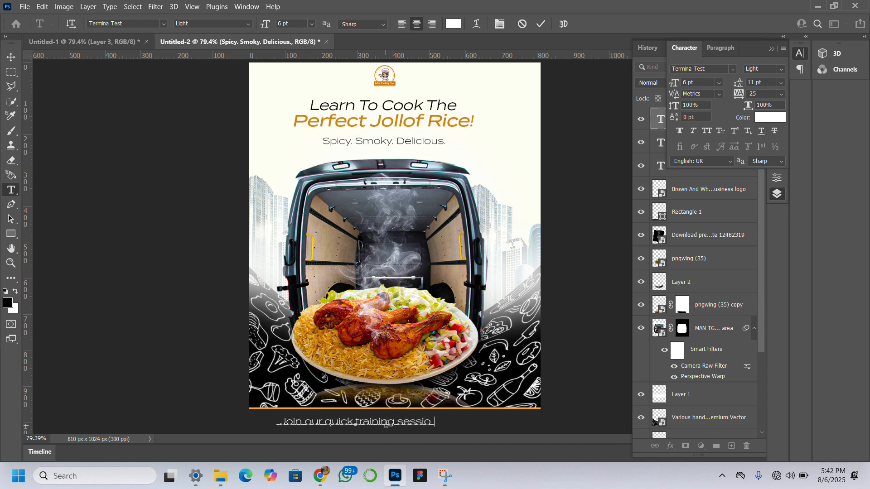
text(n)
text( and l)
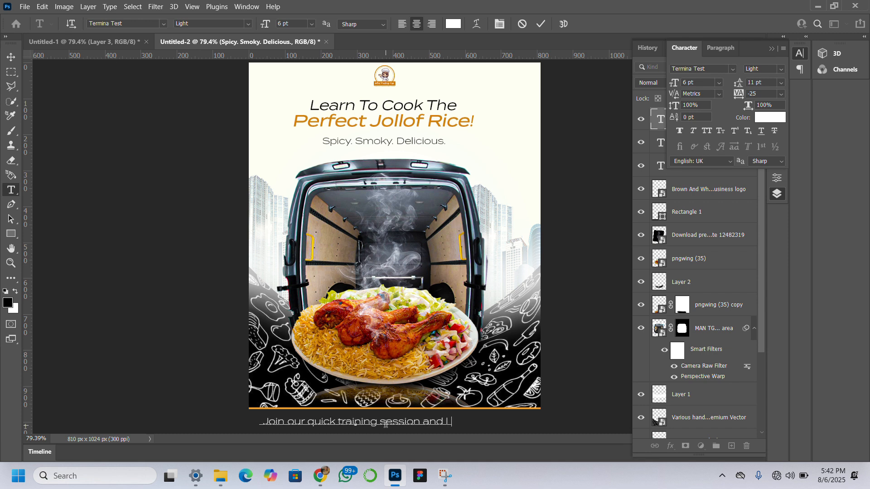
text(evel up your)
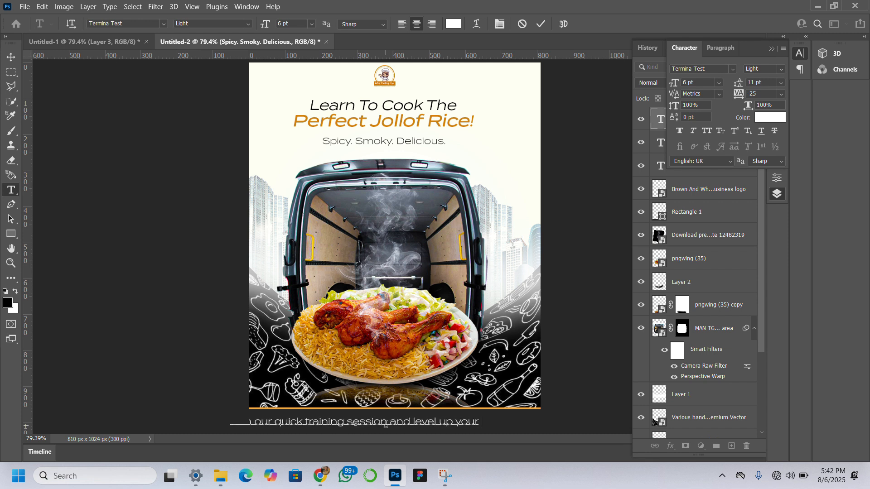
text( cooking )
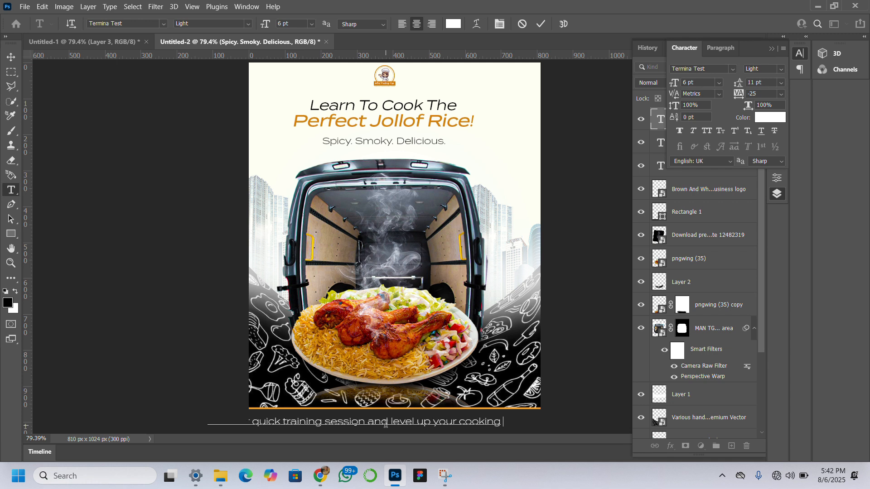
text(game)
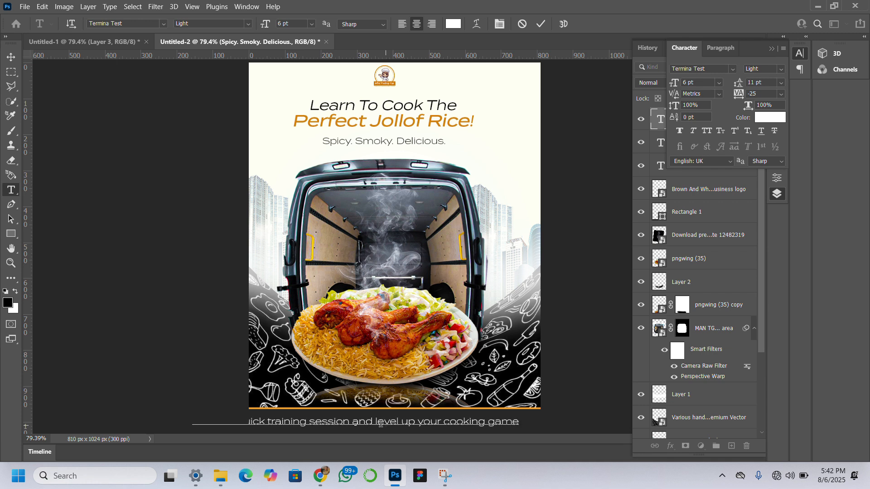
click(10, 56)
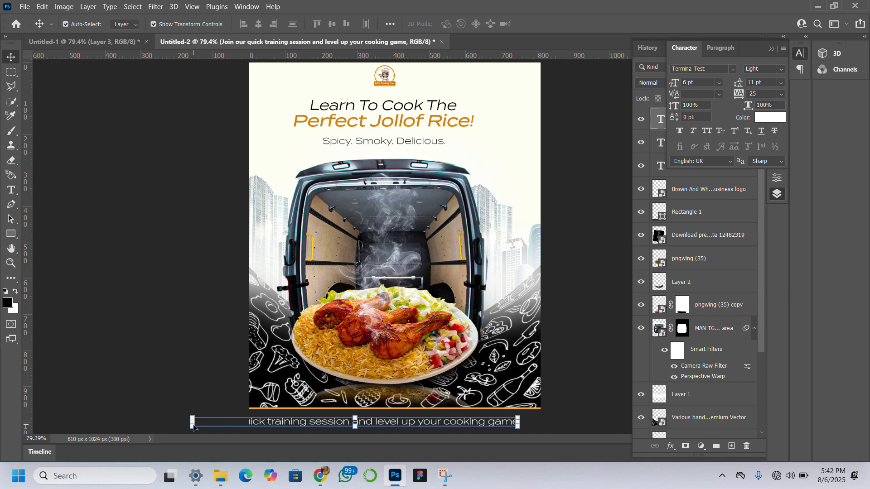
Scale the bottom line to about 76.76%, centre it within the black bar, and make it italic.
drag(191, 423, 267, 416)
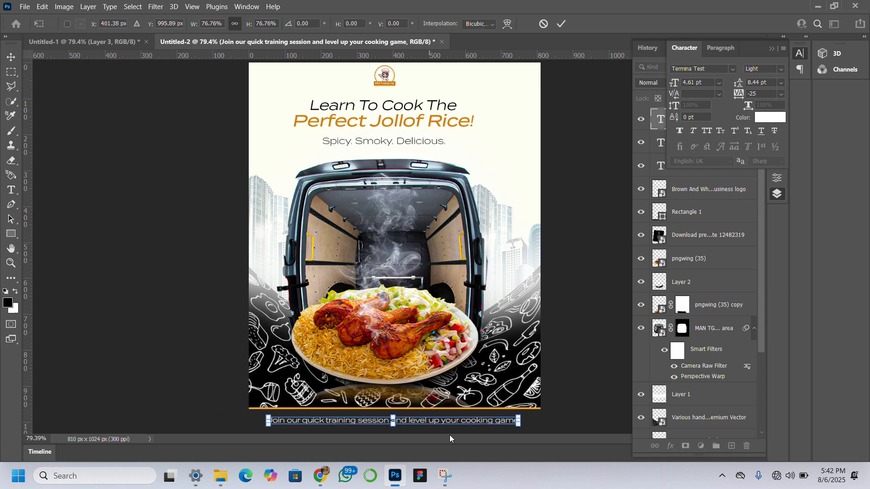
drag(460, 425, 460, 424)
key(Return)
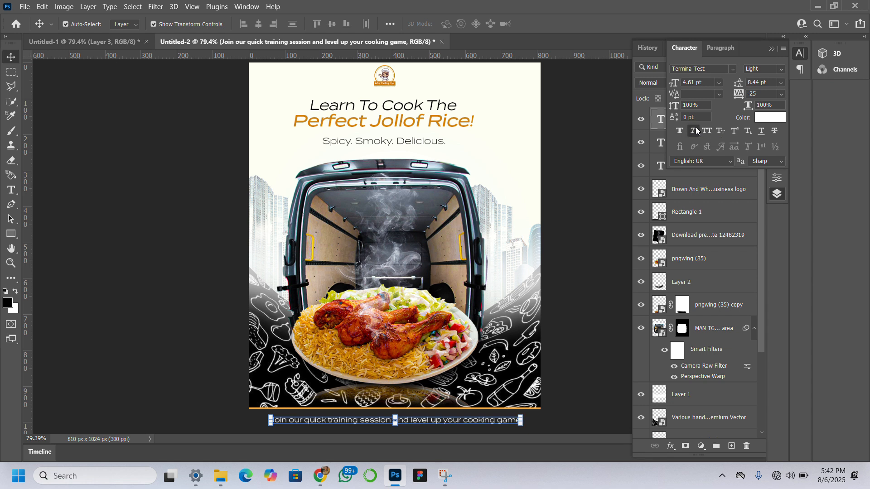
click(118, 286)
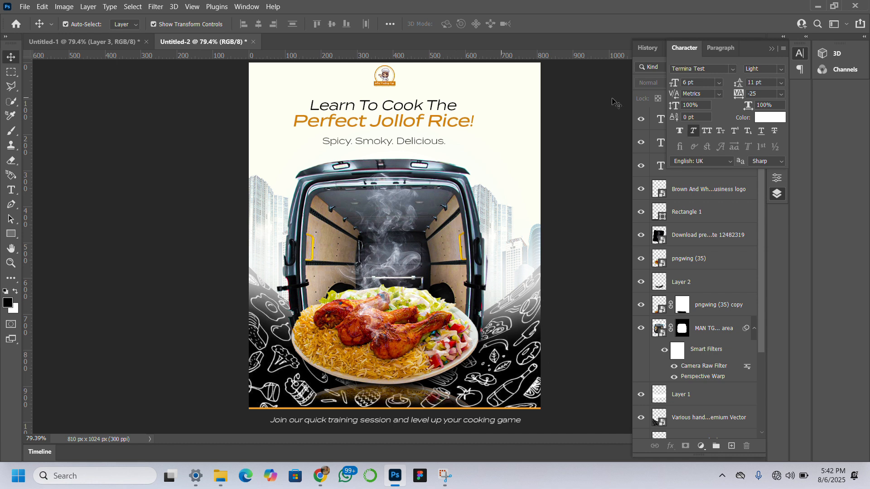
Make the hidden leaves layer pngwing.com (43) visible and move it to the top of the layer stack.
scroll(693, 309, down, 5)
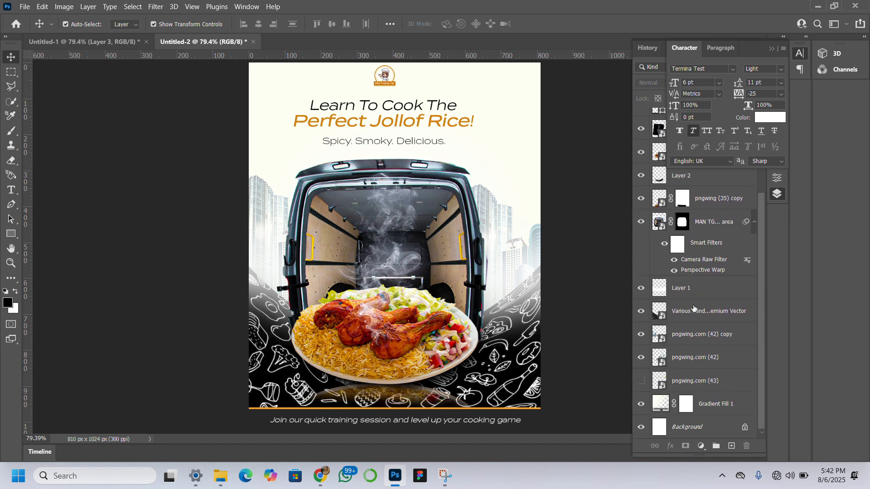
click(640, 381)
click(640, 382)
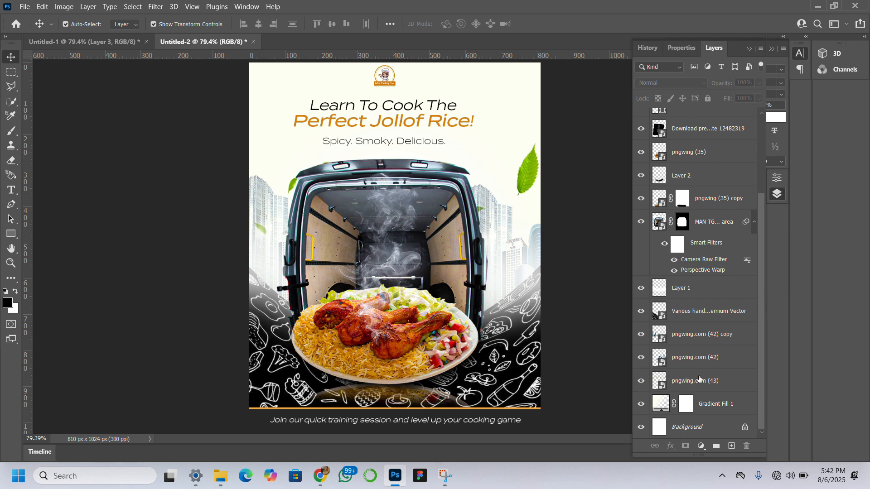
click(701, 379)
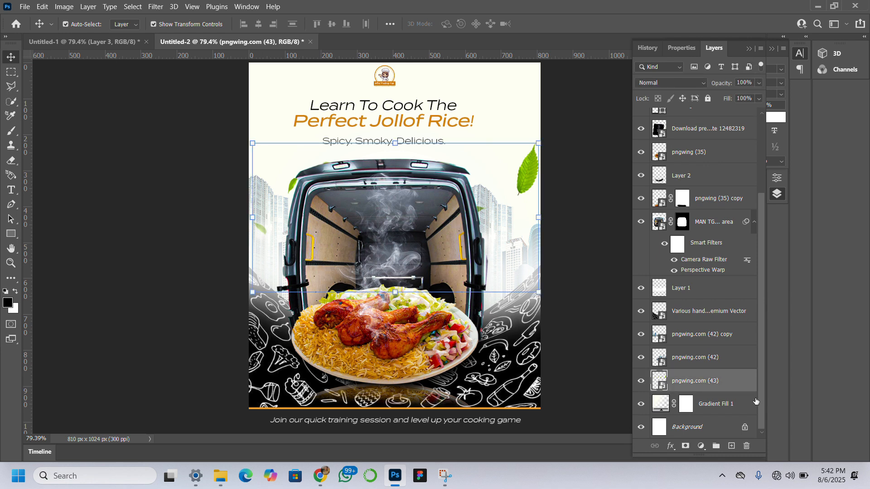
mouse_move(747, 384)
mouse_down()
mouse_move(741, 95)
mouse_move(735, 115)
mouse_up()
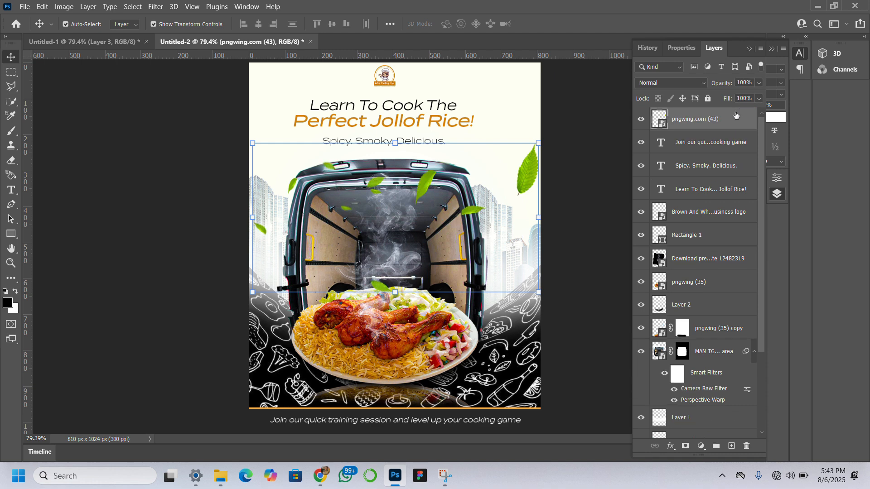
Scale the leaves to about 38.14%, rotate them about 23.3° counter-clockwise, and position them over the van and plate.
key(ctrl+t)
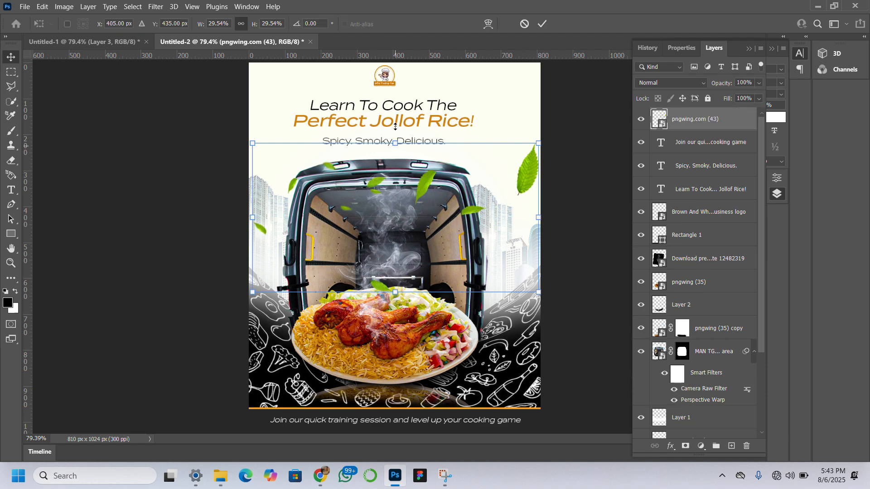
drag(395, 153, 397, 108)
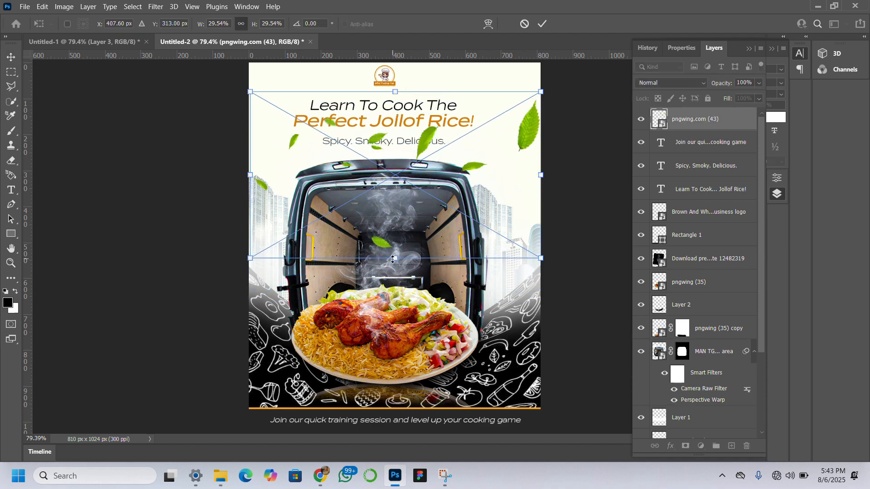
drag(393, 260, 395, 306)
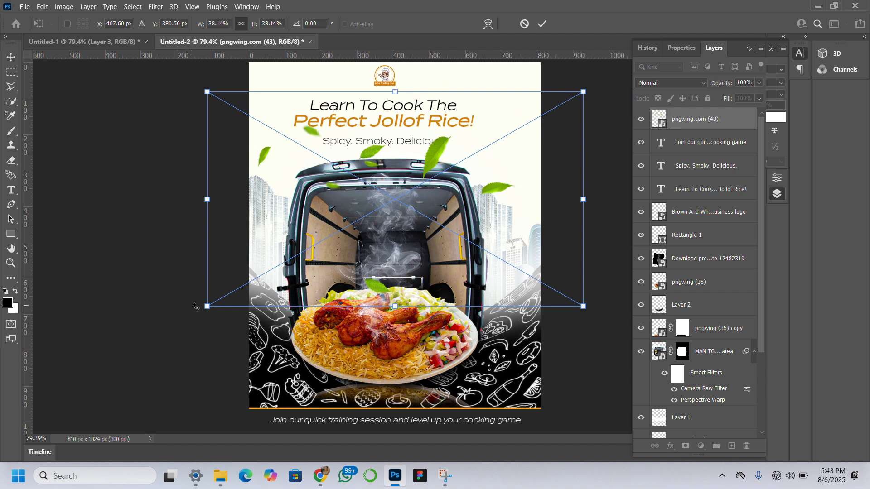
drag(197, 313, 258, 381)
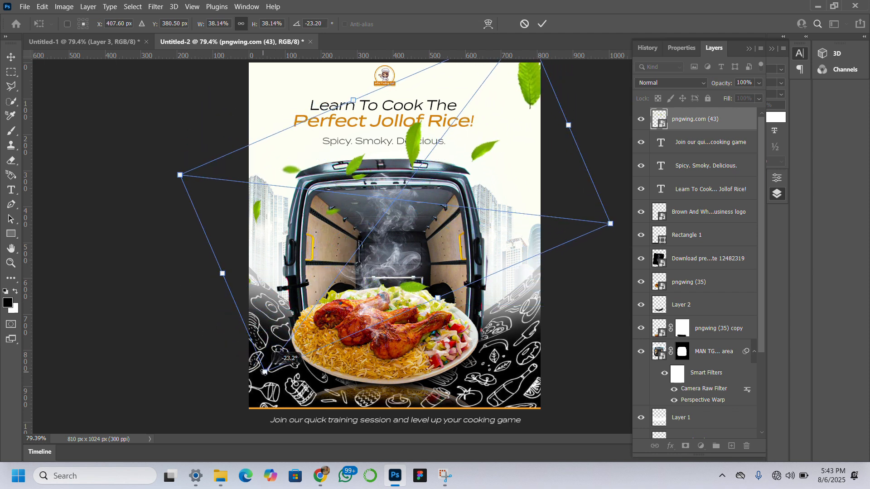
drag(399, 178, 400, 208)
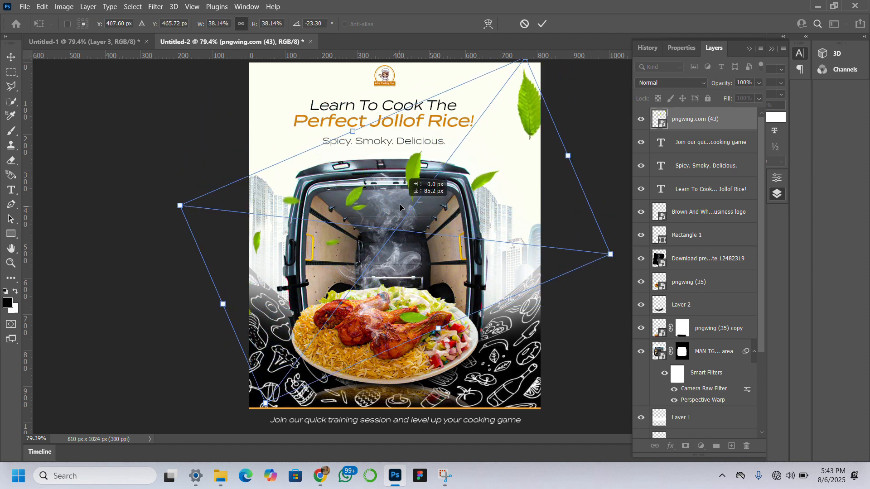
key(Return)
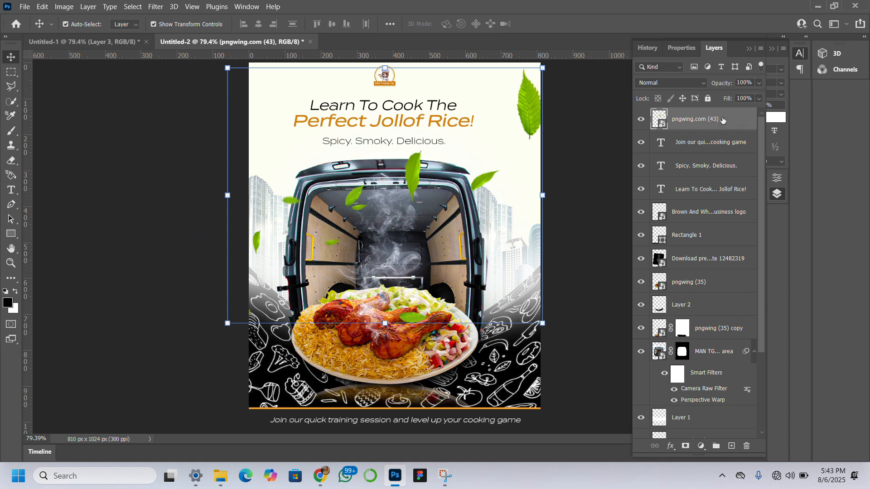
Duplicate the leaves layer, hide the copy, and select the original leaves layer.
key(ctrl+j)
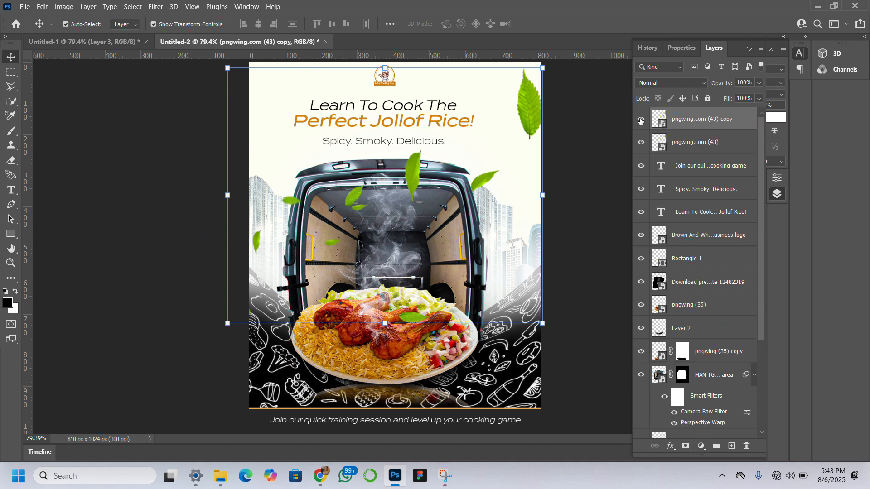
click(640, 119)
click(688, 144)
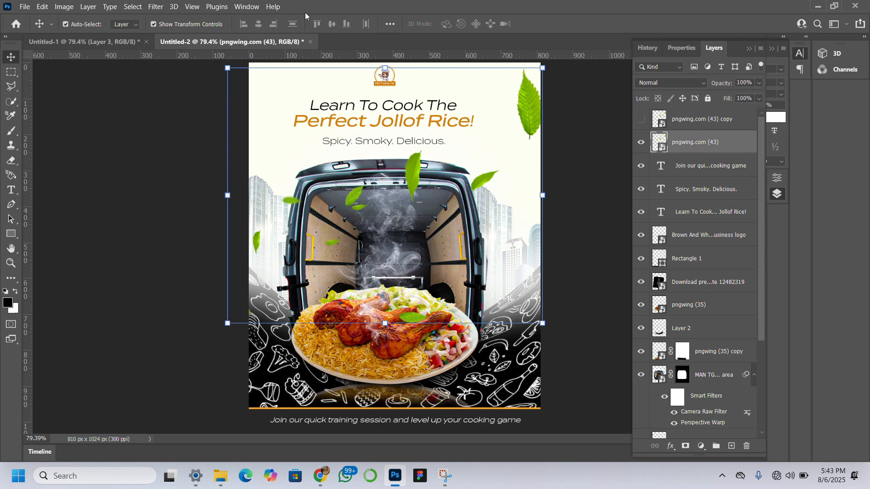
Apply a Gaussian Blur with a 3.4 px radius to the original leaves layer.
click(156, 7)
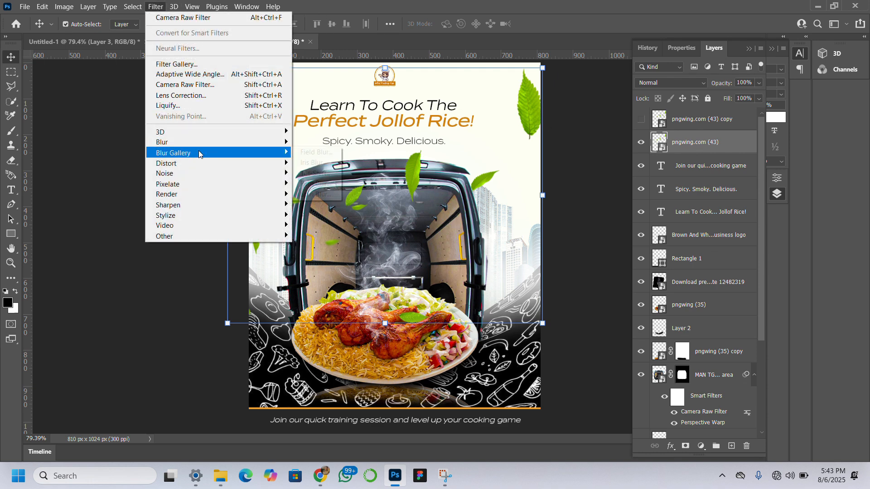
mouse_move(217, 149)
click(317, 185)
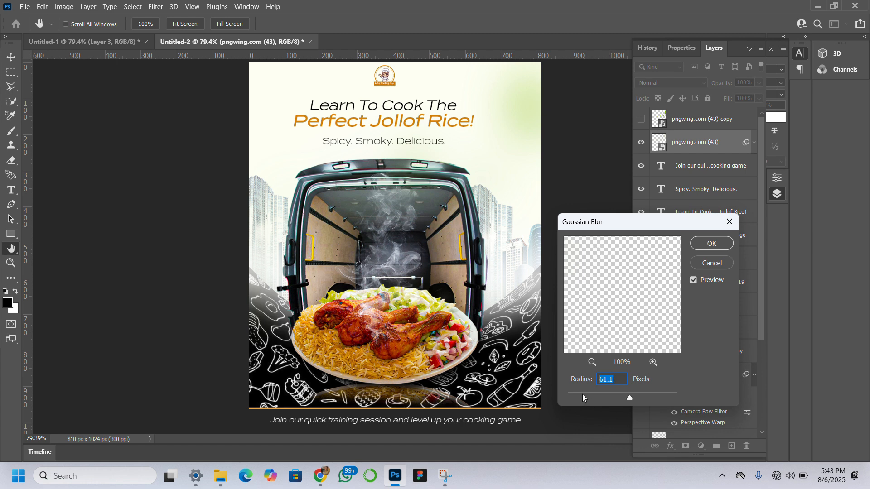
click(583, 397)
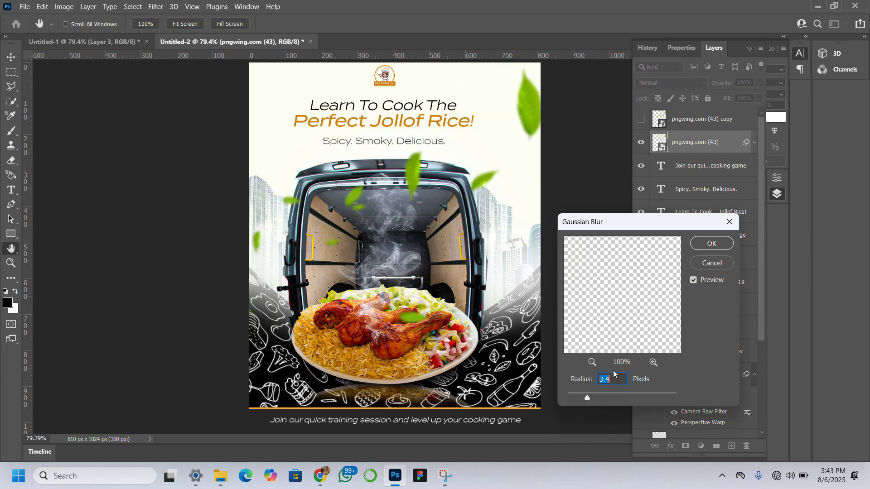
click(710, 245)
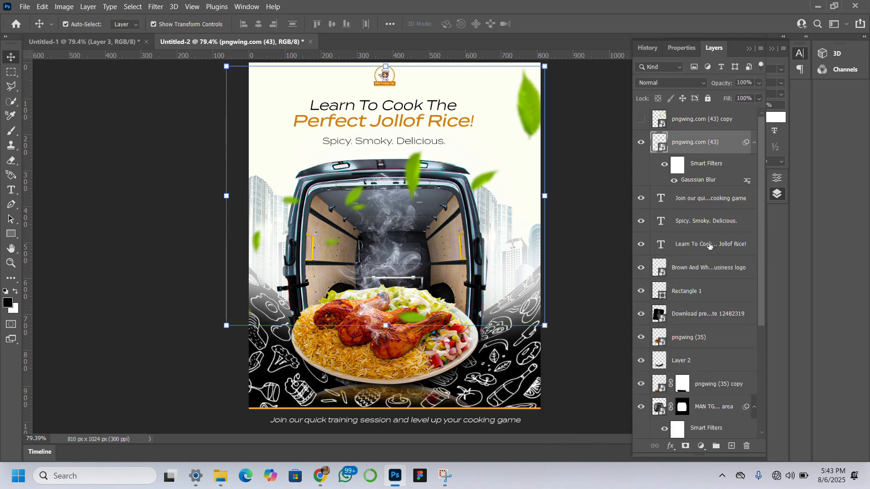
Paint black on the Gaussian Blur filter mask over several of the smaller leaves to restore their sharpness.
click(677, 165)
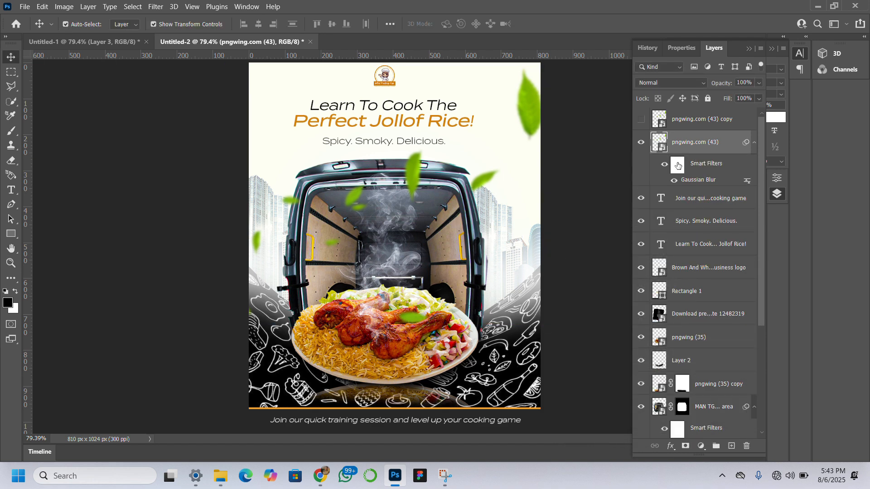
click(11, 131)
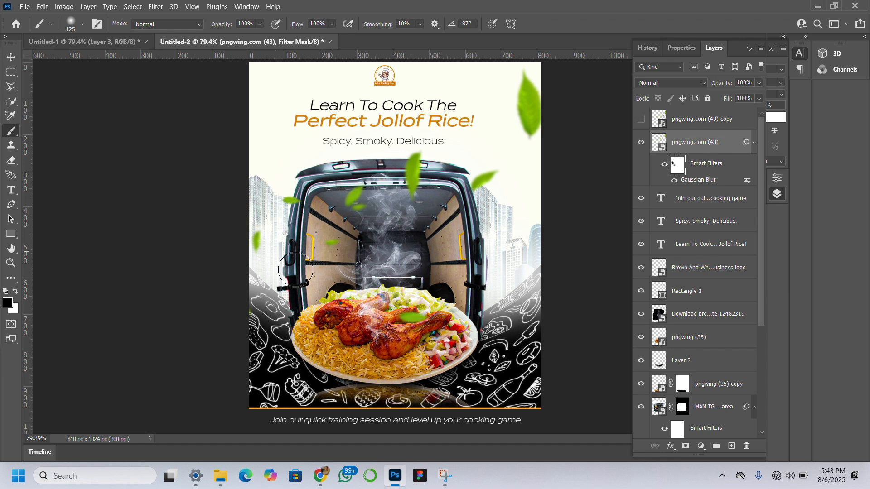
click(412, 161)
click(8, 59)
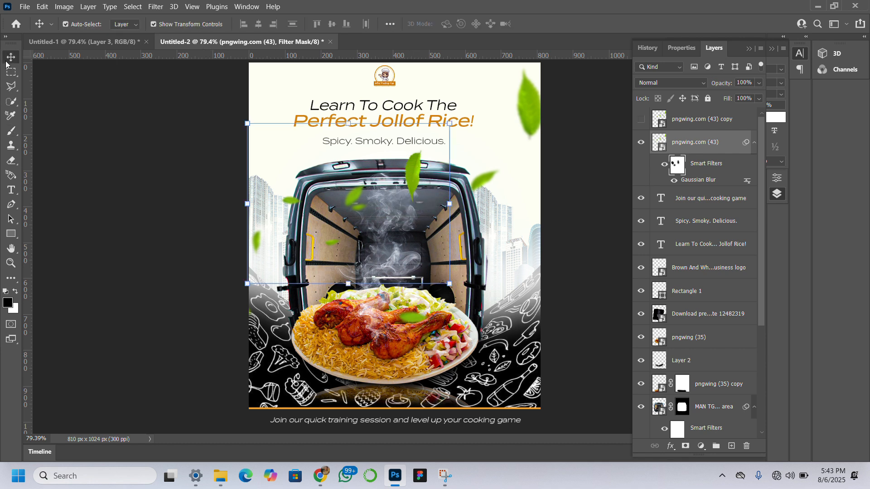
Show the hidden leaves copy and move it so its largest leaf sits over the van's interior.
click(640, 120)
click(685, 125)
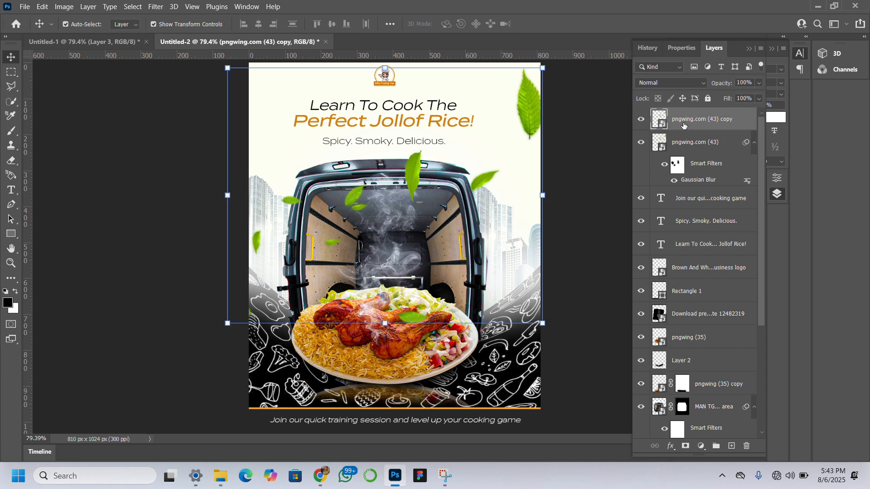
drag(531, 111, 444, 238)
Mask the leaves copy to its largest leaf using a rectangular selection, and convert the layer to a smart object.
click(11, 72)
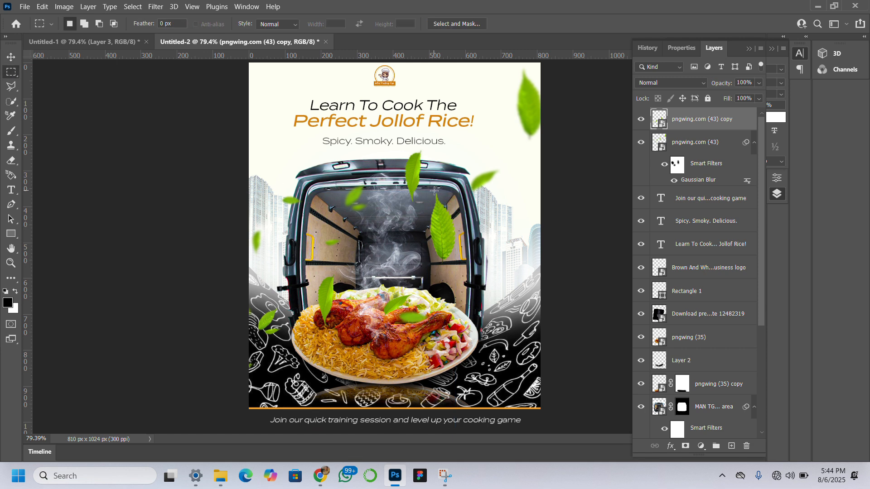
drag(399, 179, 470, 279)
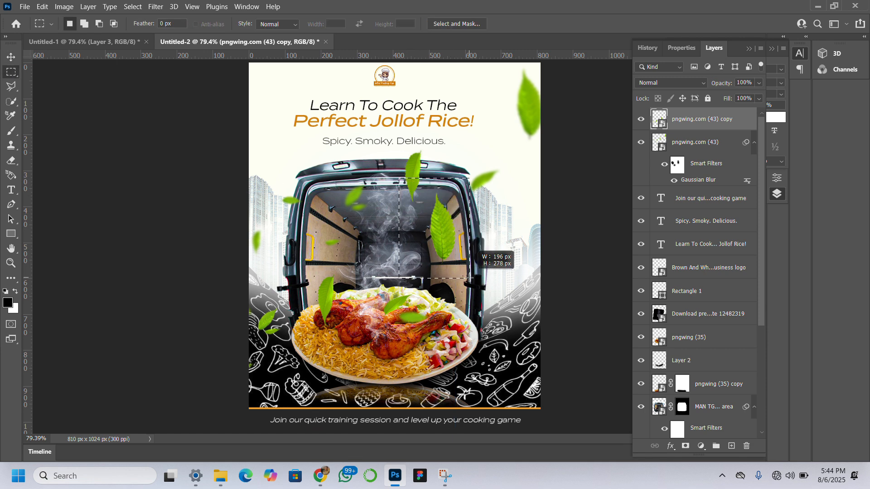
click(686, 446)
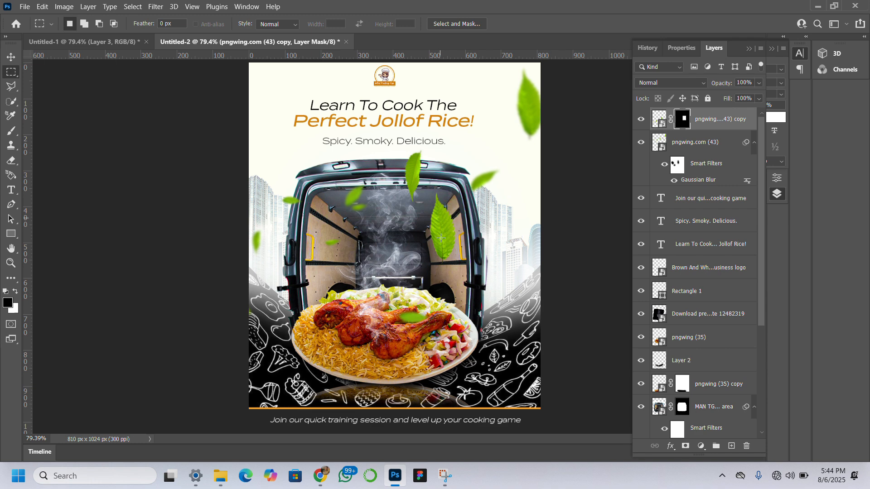
right_click(711, 126)
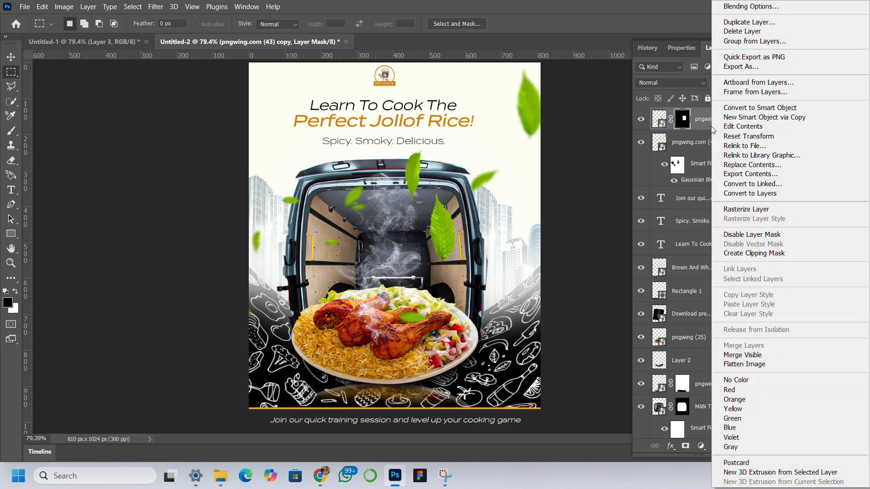
click(748, 112)
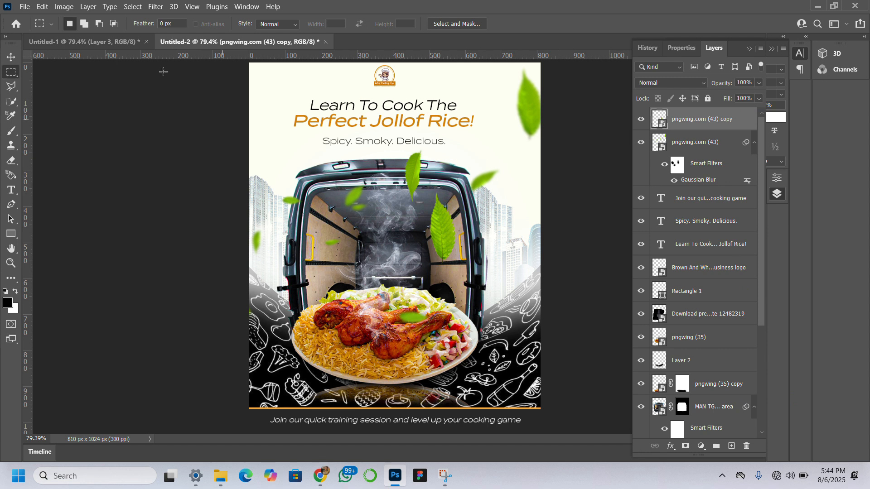
Enlarge the isolated leaf to about 271.52% and place it beside the van, overlapping the edge of the plate.
click(13, 57)
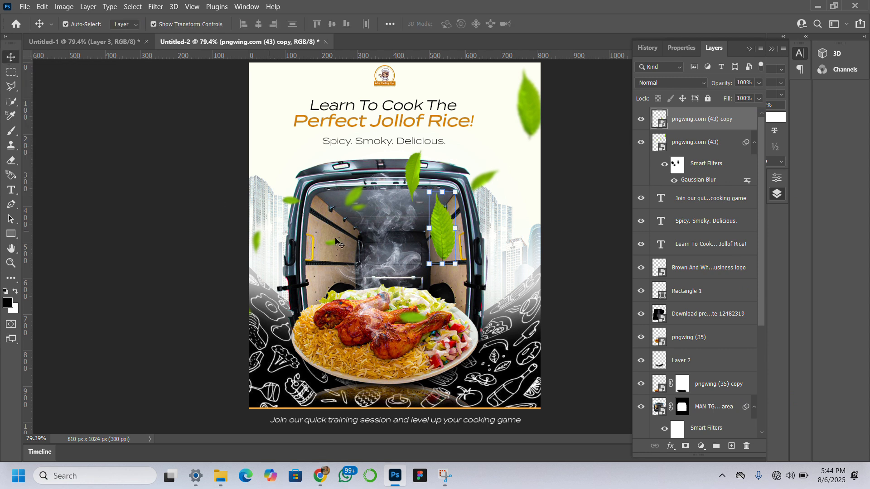
drag(464, 270, 546, 359)
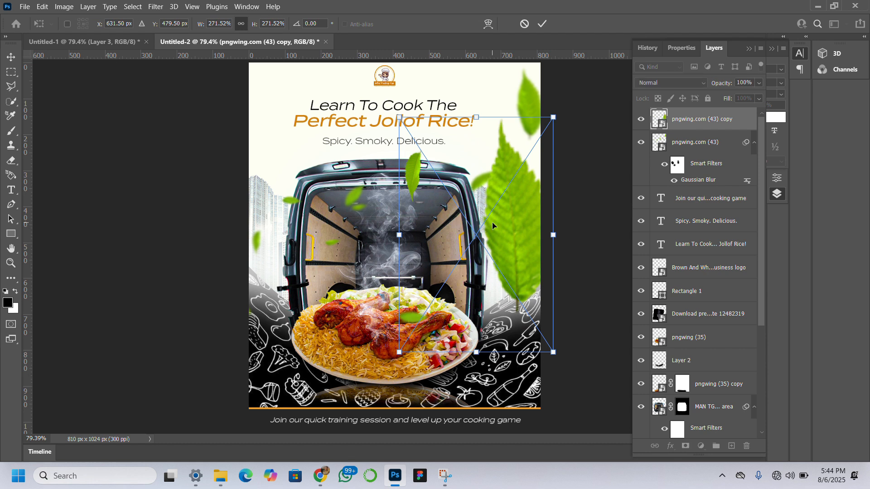
drag(511, 214, 491, 258)
key(Return)
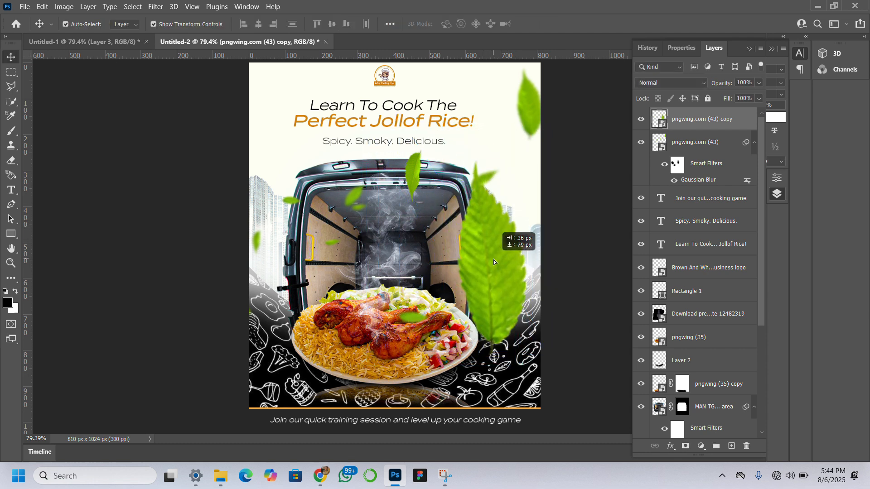
Apply a Motion Blur to the large leaf with an angle of 82° and a distance of 31 pixels.
click(156, 6)
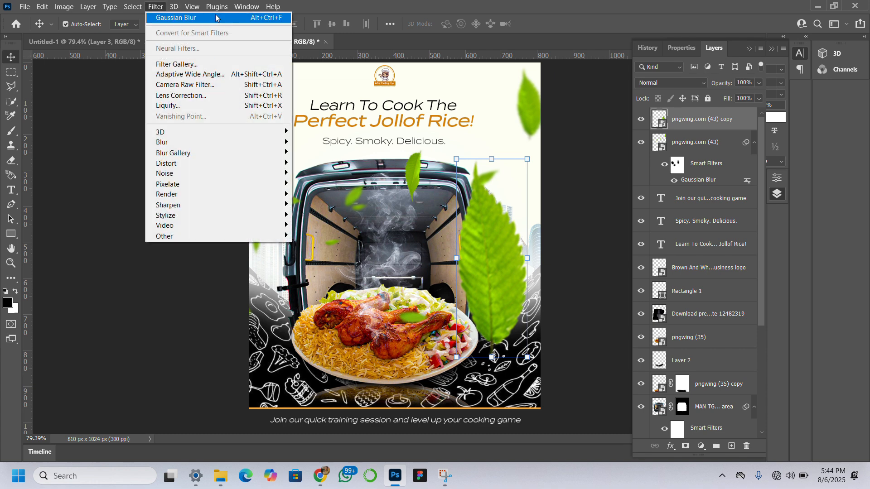
mouse_move(221, 142)
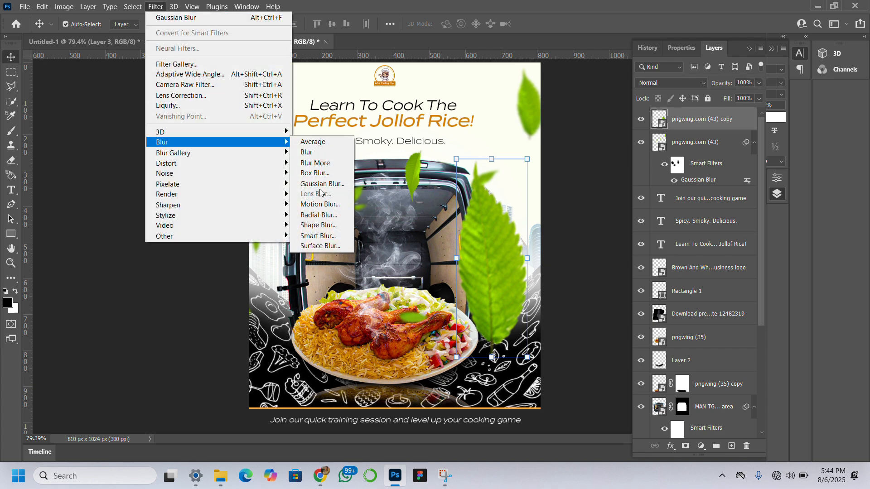
click(320, 204)
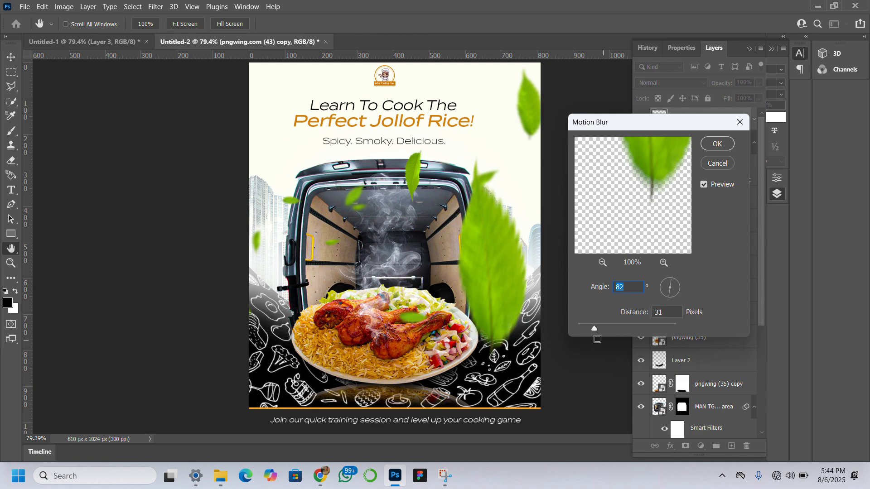
click(715, 144)
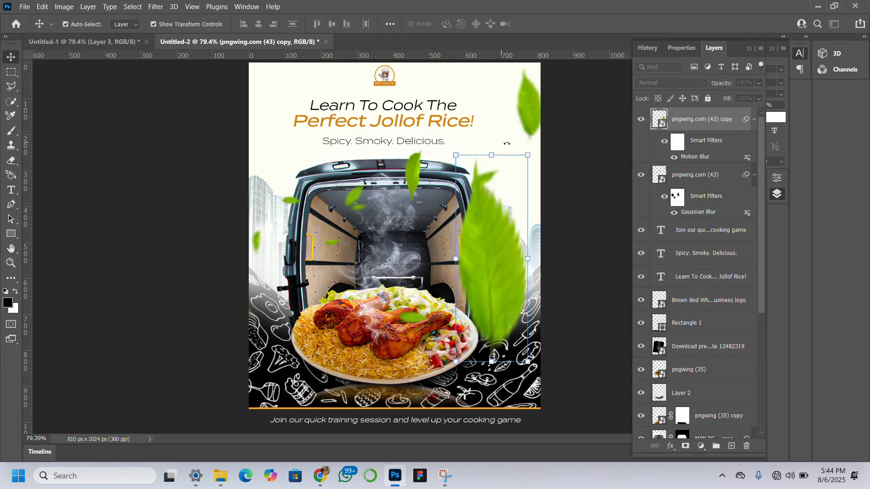
Rotate the blurred leaf to about 65.09°, scale it to about 214.17%, and position it off the flyer's left edge beside the plate.
drag(530, 146, 523, 412)
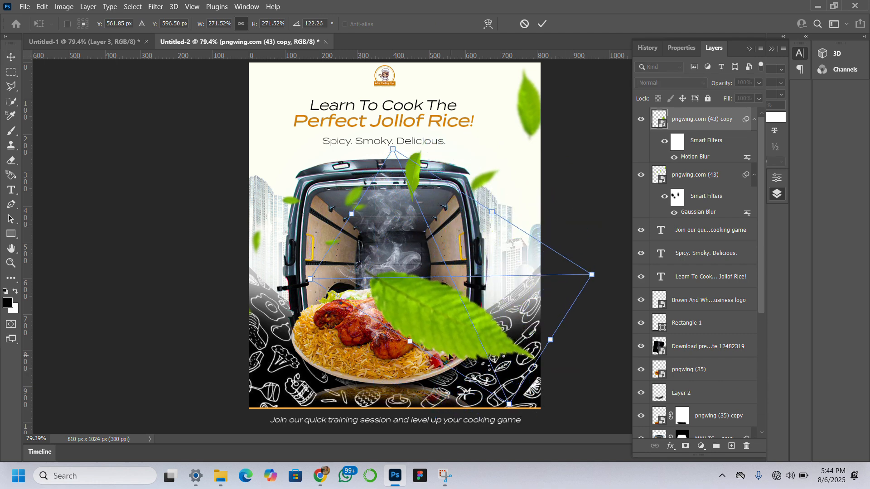
drag(420, 335, 303, 353)
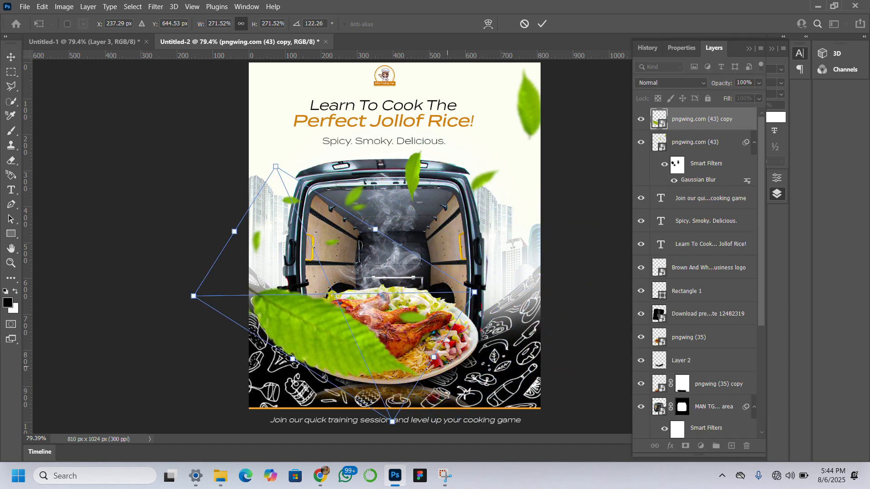
drag(450, 362, 377, 321)
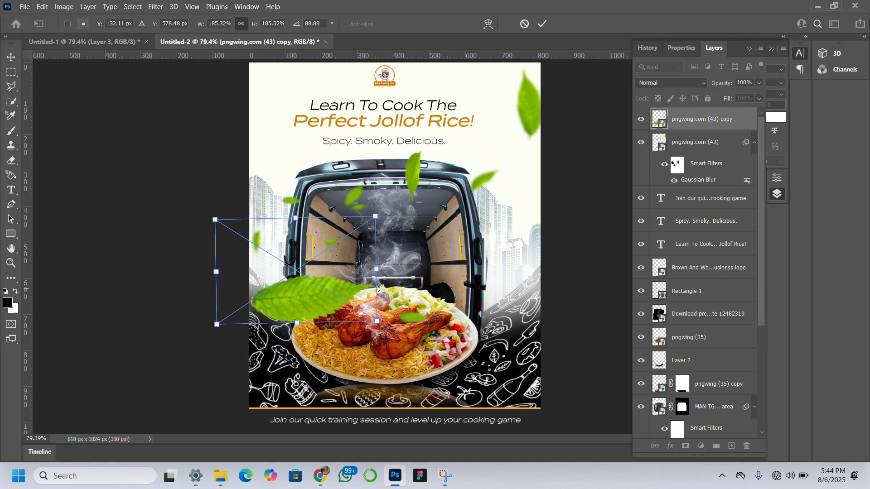
drag(205, 272, 200, 308)
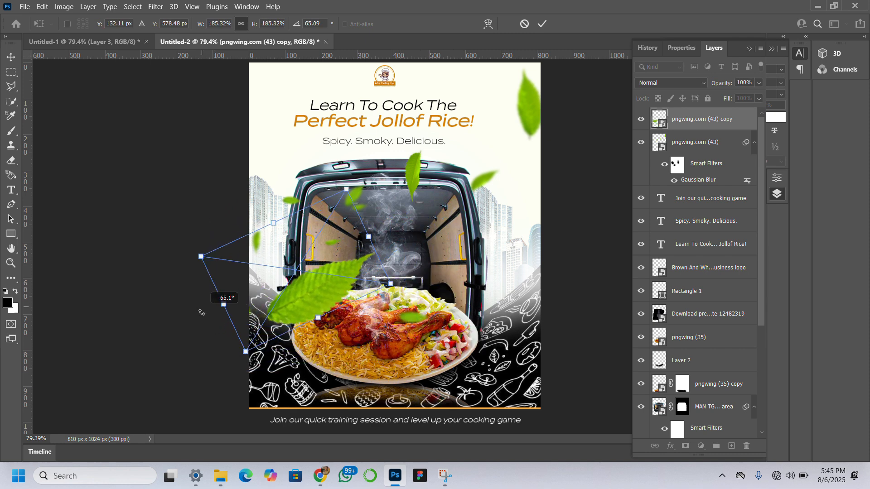
drag(315, 289, 276, 295)
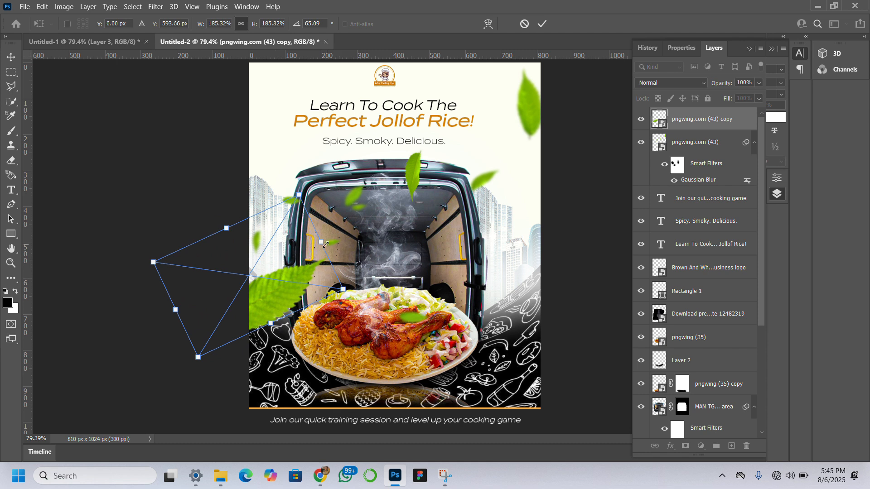
drag(321, 243, 338, 231)
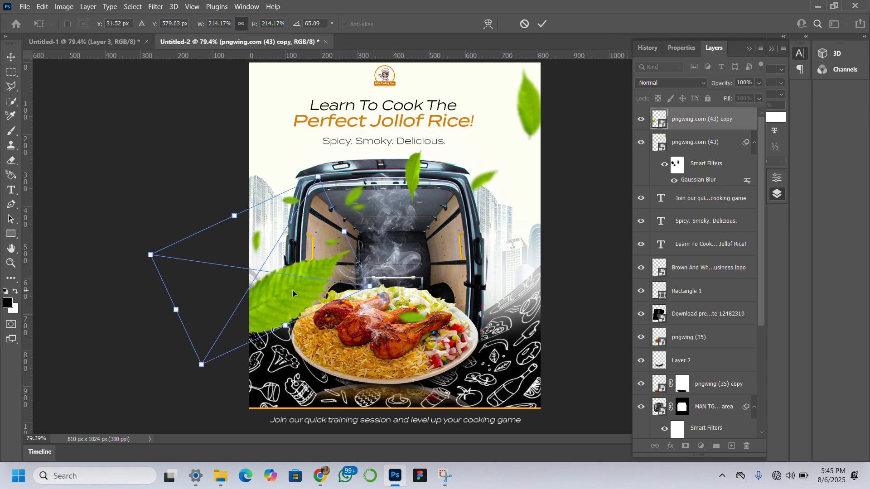
drag(290, 296, 293, 312)
key(Return)
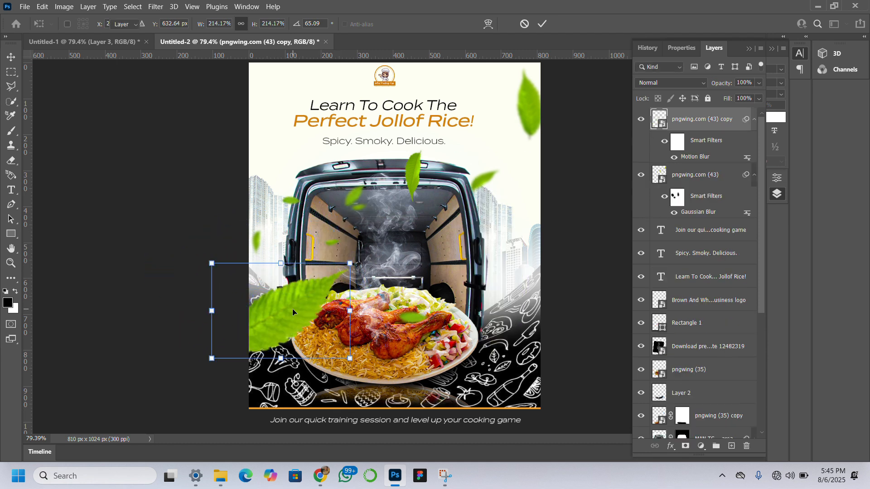
Duplicate the blurred leaf, rotate the copy to about -57.24°, scale it to about 276.01%, and place it across the flyer's right edge below the headline.
drag(295, 308, 502, 188)
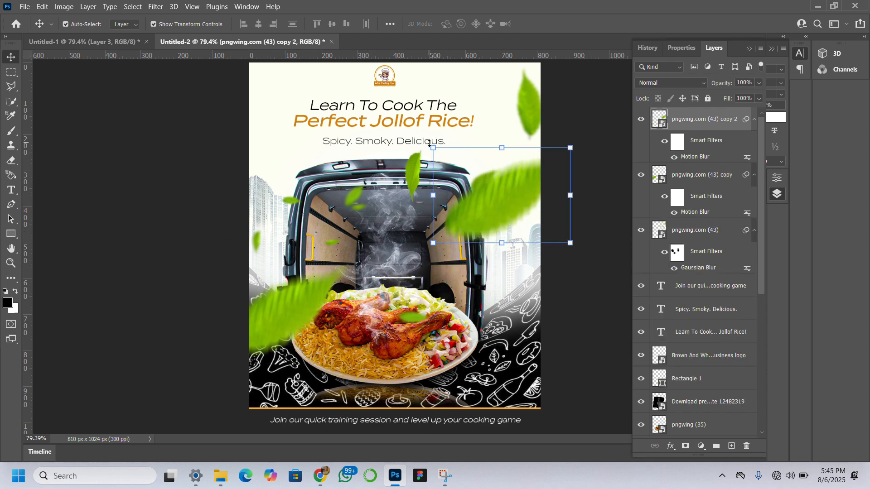
drag(422, 149, 359, 235)
drag(376, 257, 506, 291)
drag(489, 226, 546, 177)
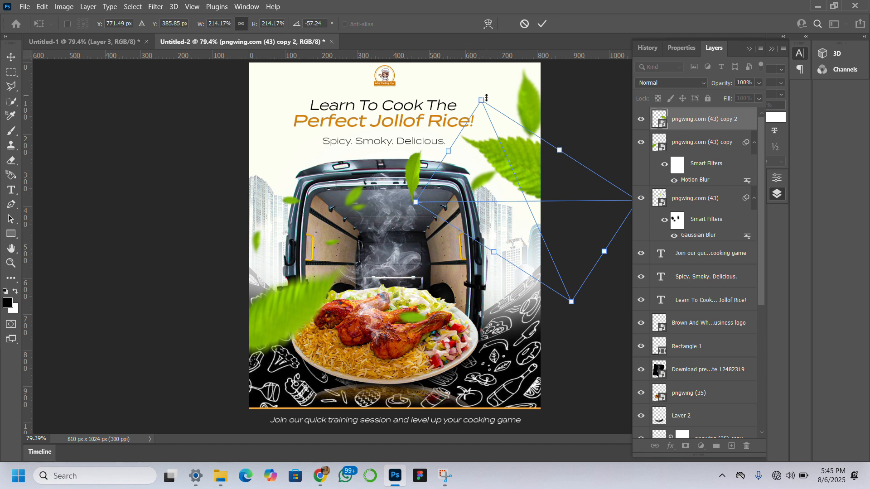
drag(482, 99, 476, 33)
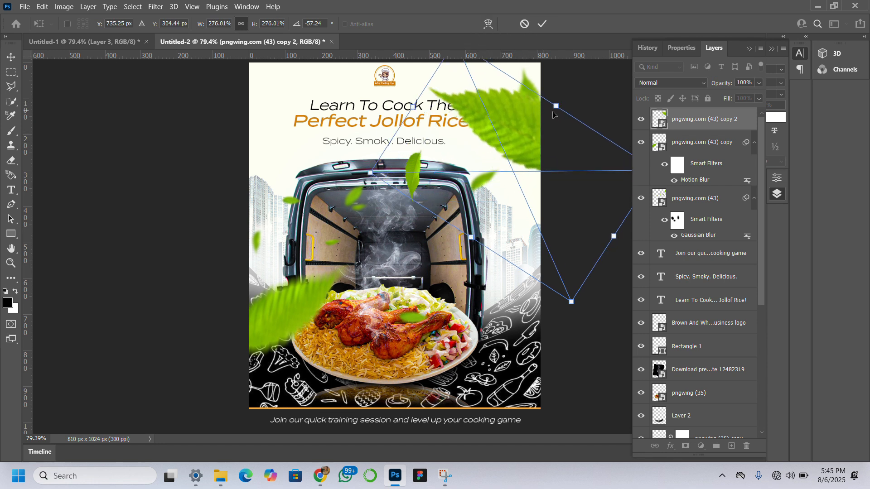
drag(526, 130, 542, 119)
key(Return)
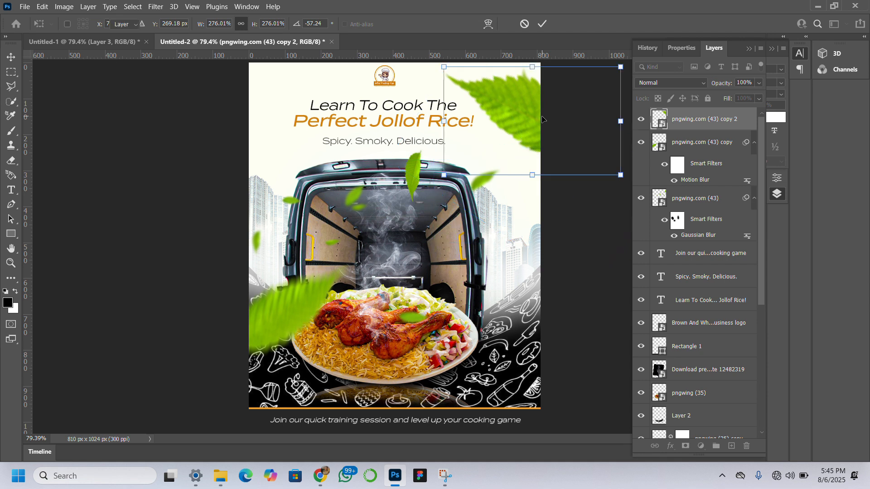
drag(523, 107, 528, 178)
Rotate the original scattered leaves layer to about -30.91°, scale it to about 45%, and reposition it over the van and plate.
click(528, 101)
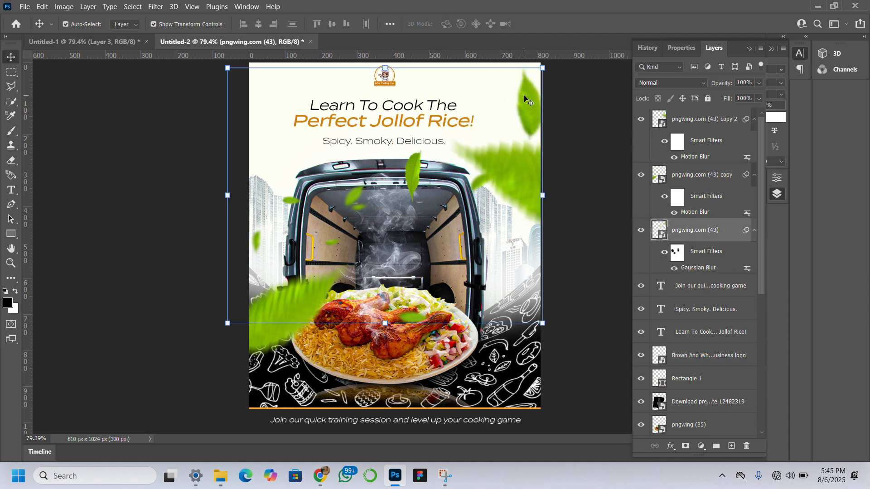
click(703, 177)
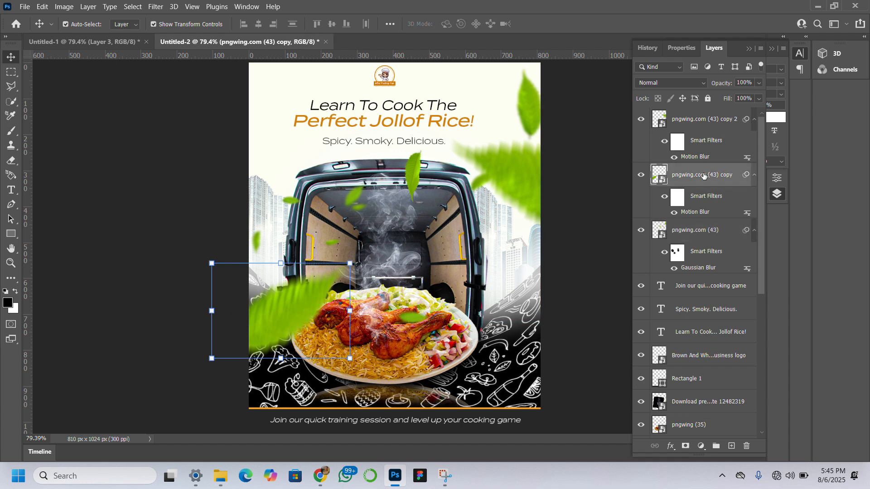
click(712, 126)
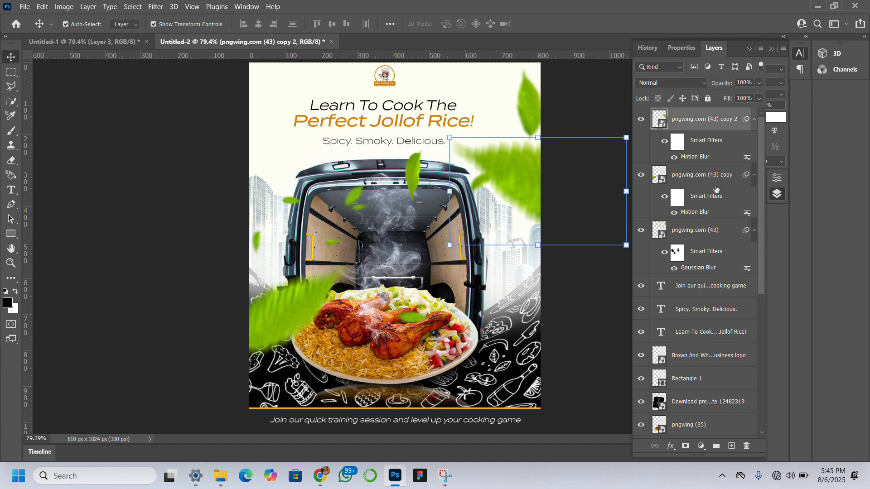
click(714, 233)
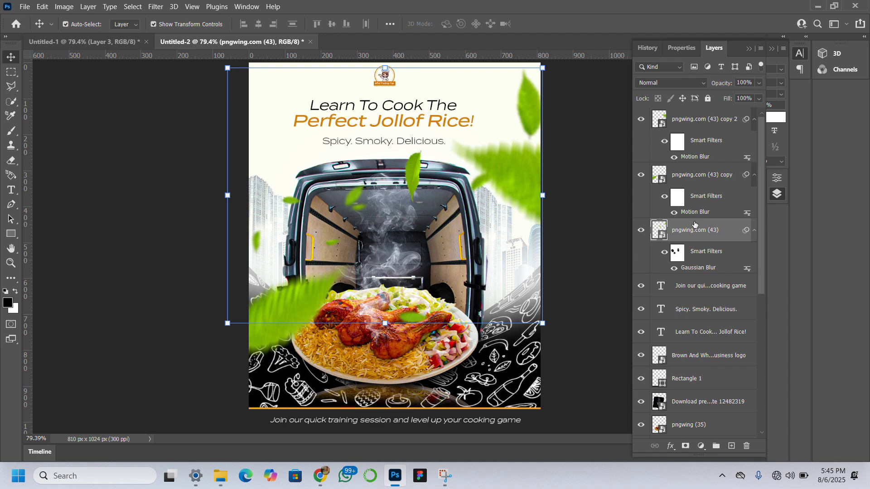
key(ctrl+t)
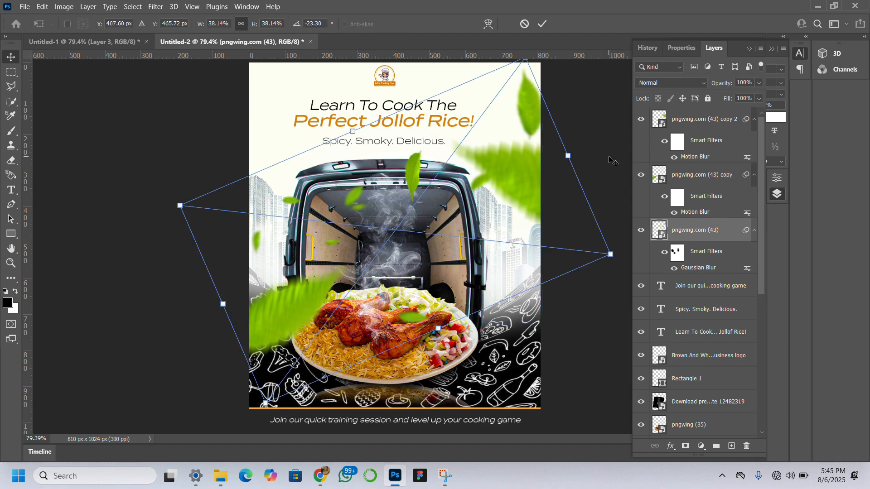
drag(584, 146, 571, 122)
drag(394, 231, 394, 237)
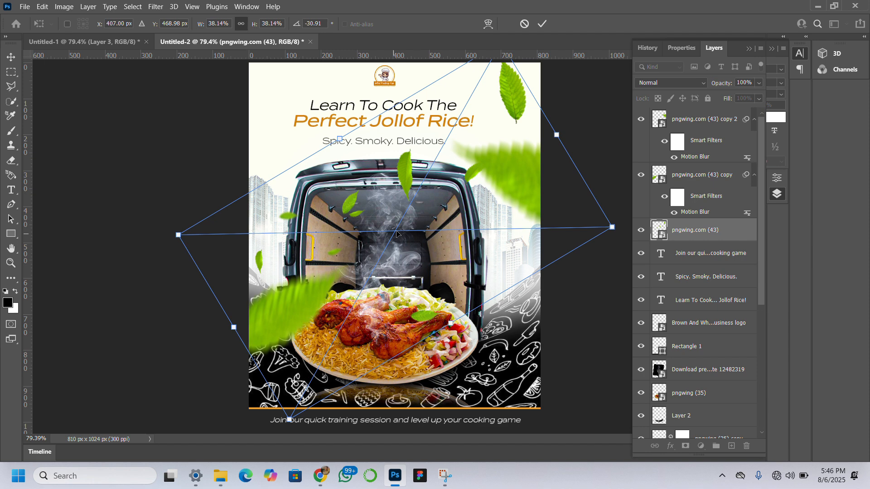
drag(560, 132, 617, 96)
drag(451, 195, 427, 220)
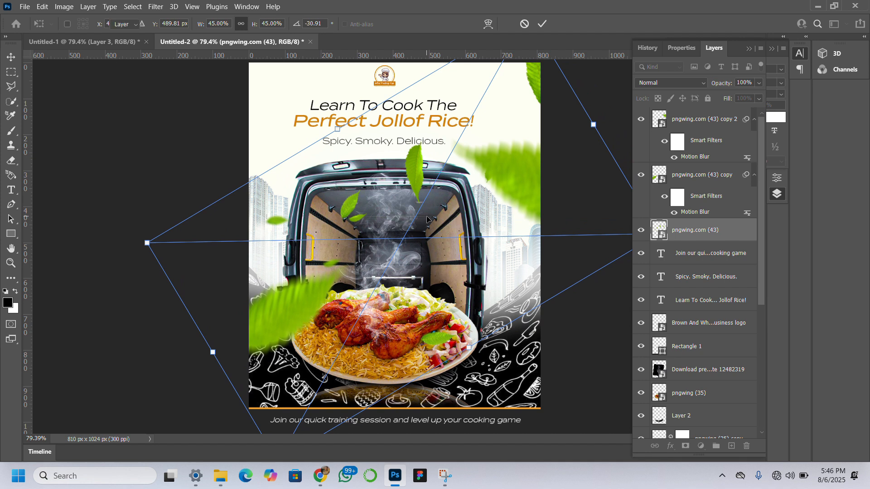
key(Return)
click(124, 209)
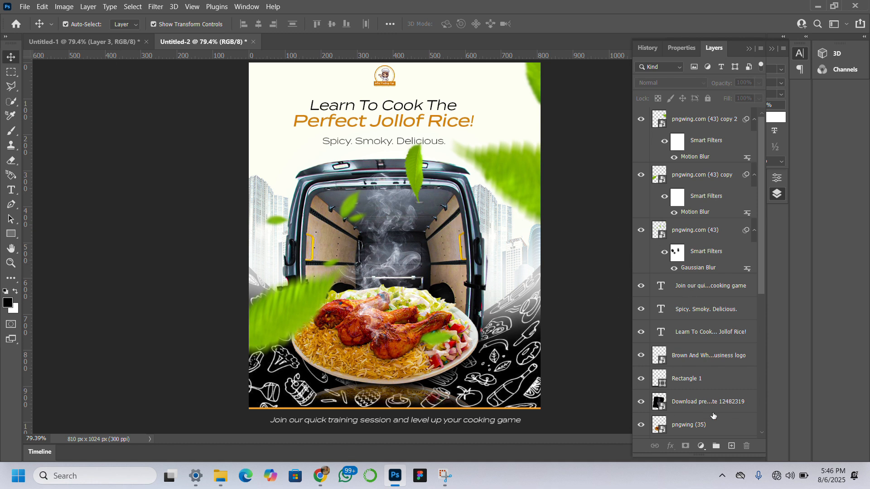
Add a new layer above the leaf layers and set the soft Brush to a size of 500.
click(731, 445)
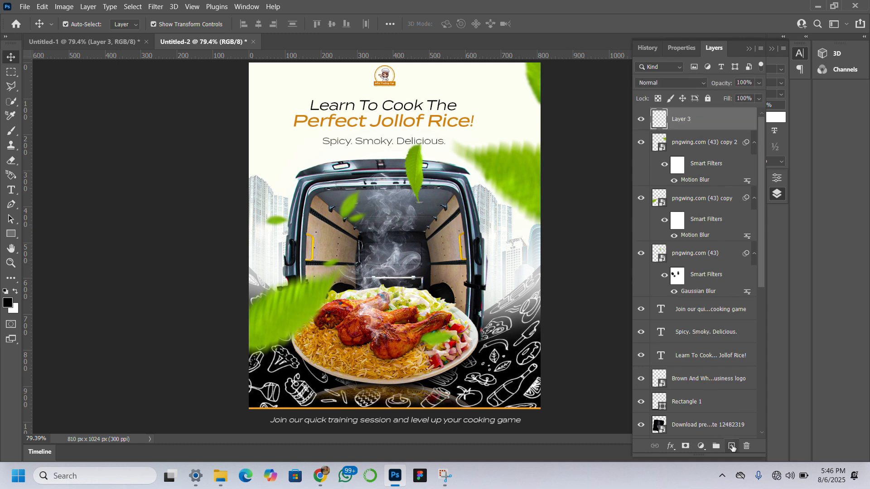
click(11, 131)
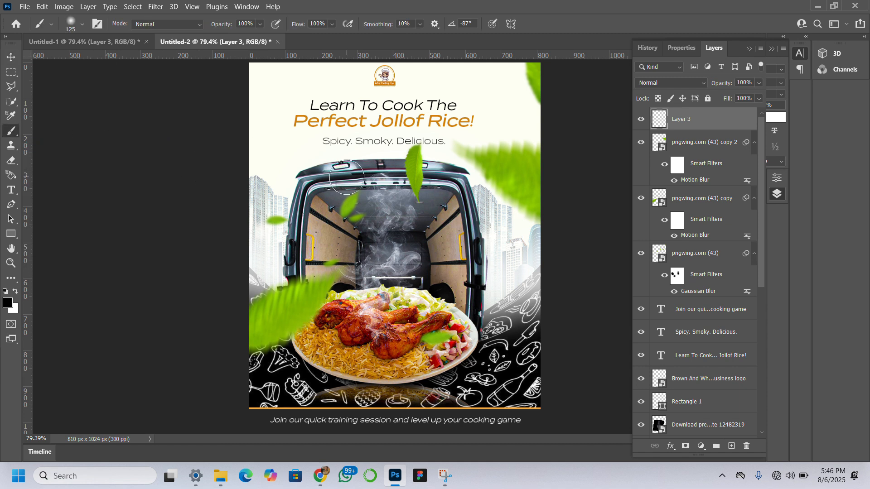
key(bracketright)
key(bracketright)
key(bracketright)
key(bracketright)
key(bracketright)
key(bracketright)
key(bracketright)
key(bracketright)
key(bracketright)
key(bracketleft)
key(bracketleft)
Set the foreground colour to a bright orange, about #ff9601, based on the hue sampled from "Perfect Jollof Rice!".
click(8, 302)
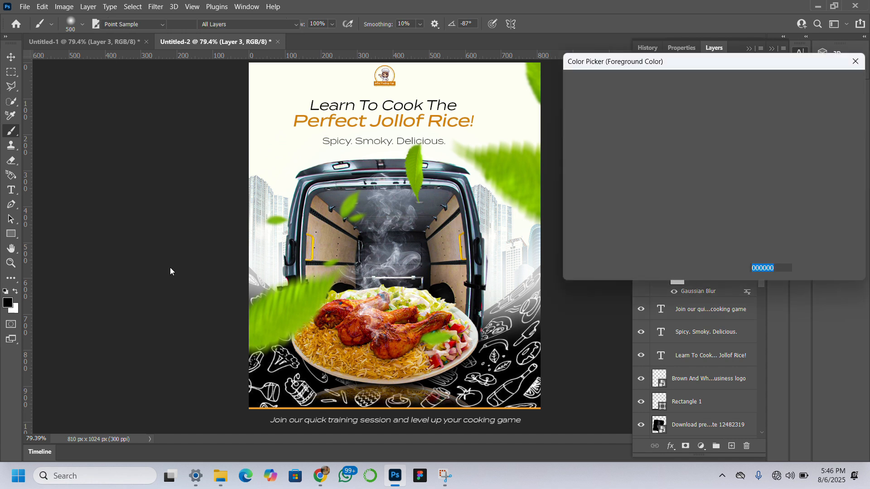
click(435, 118)
click(714, 148)
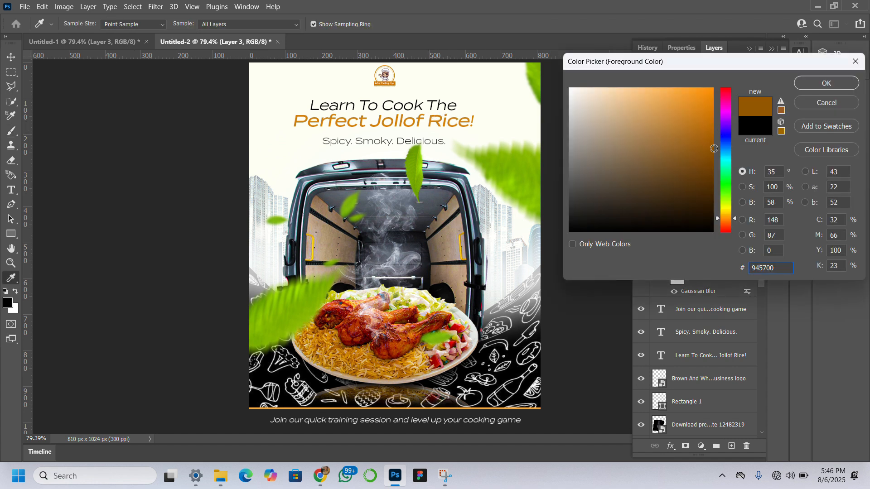
click(712, 102)
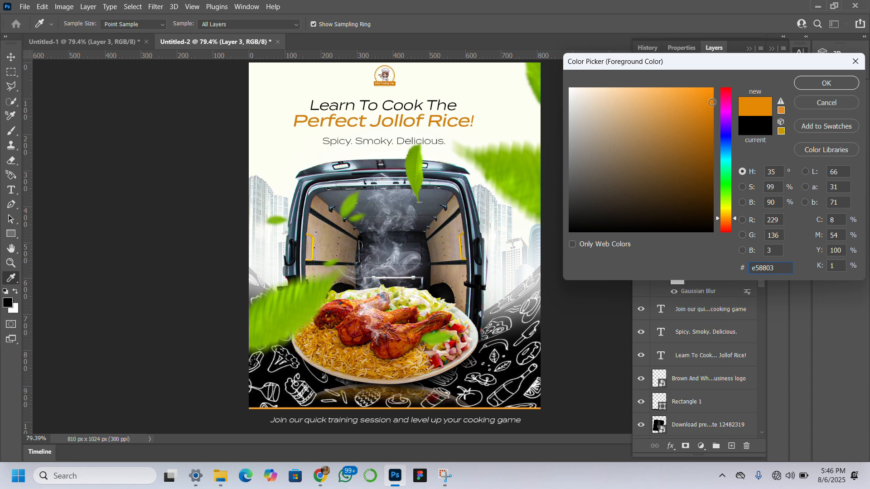
click(715, 90)
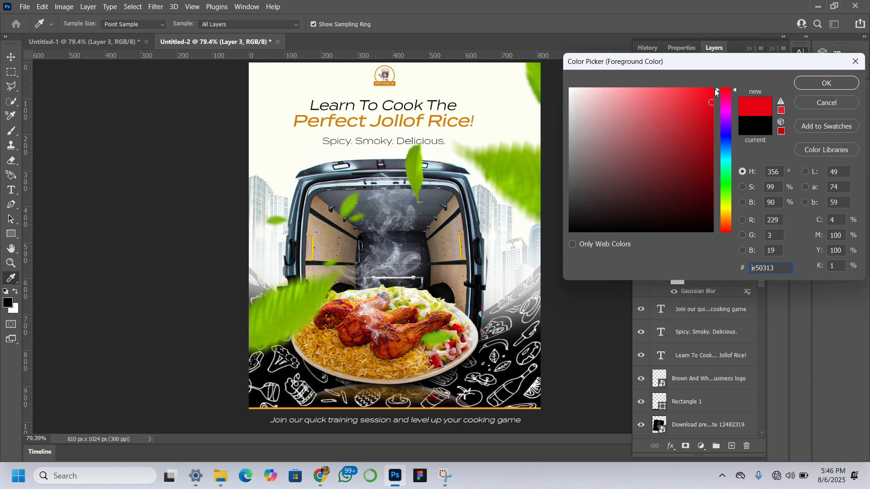
click(394, 121)
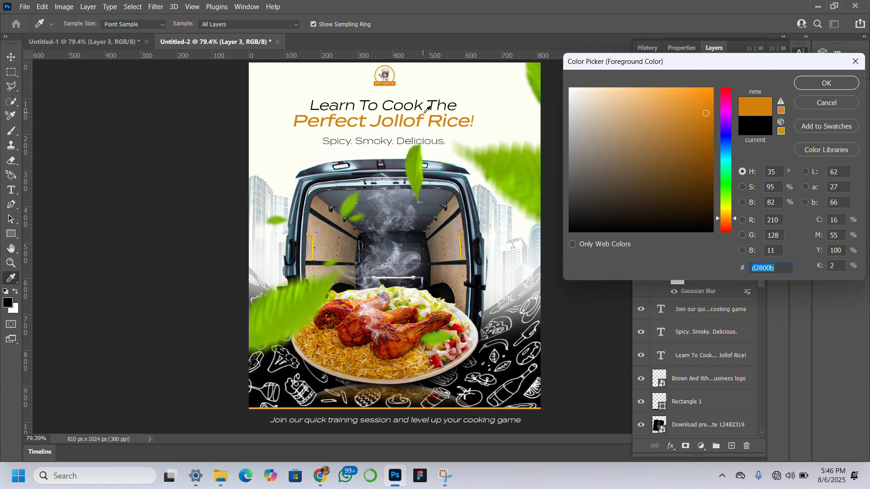
click(713, 90)
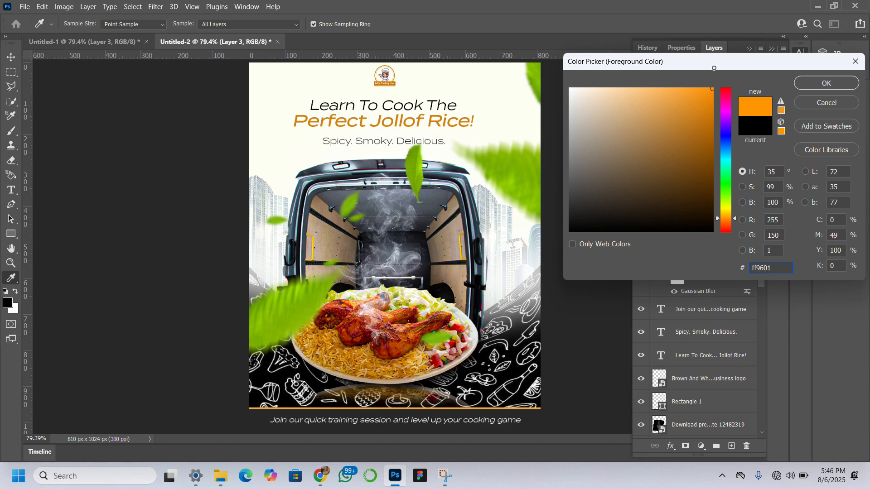
click(823, 85)
key(b)
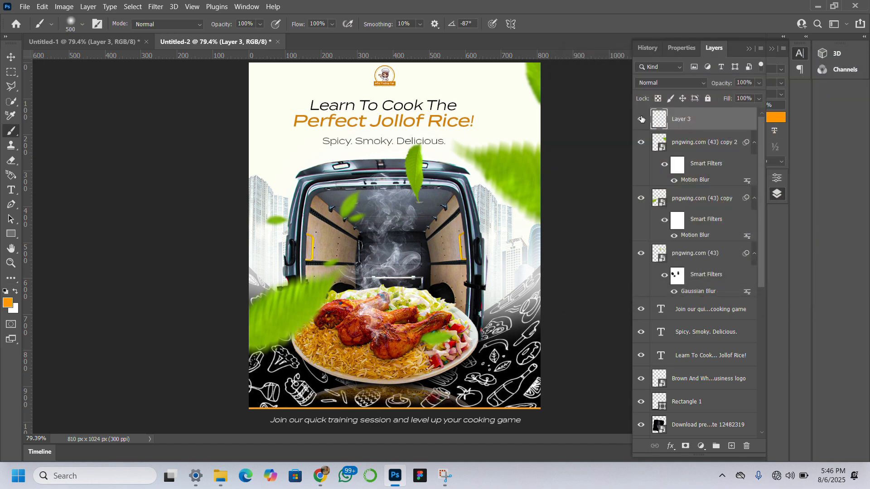
click(398, 158)
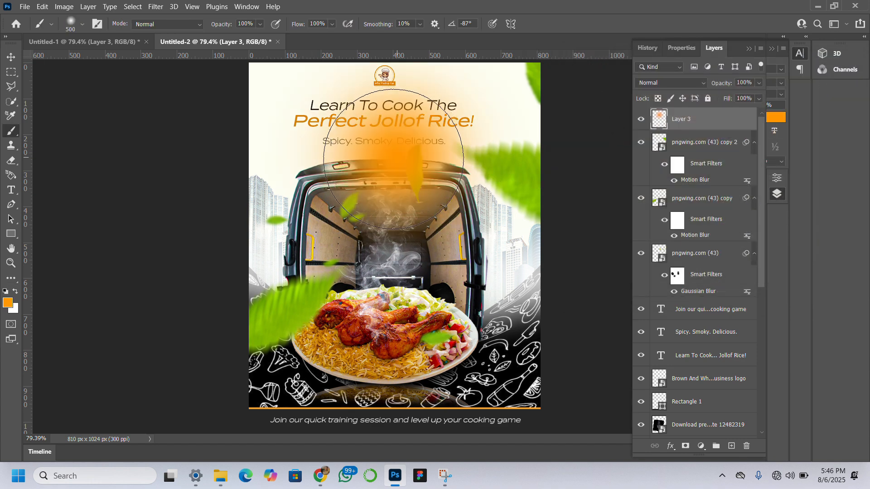
key(v)
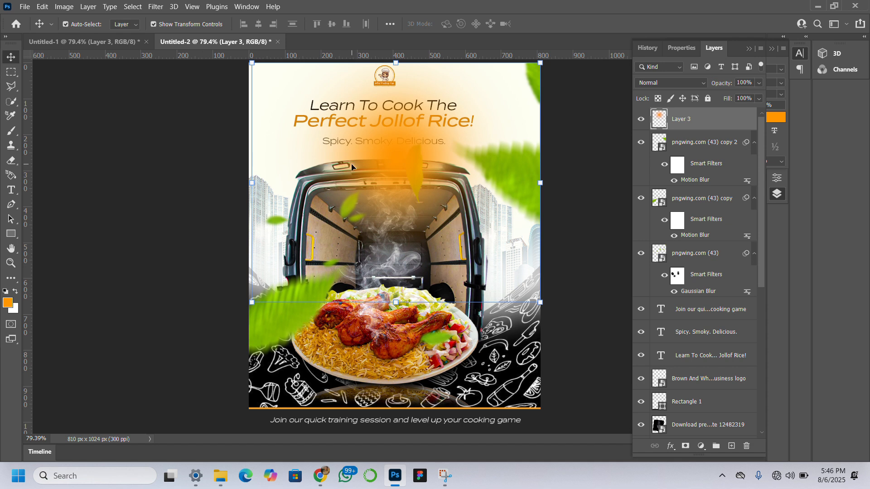
drag(353, 166, 352, 206)
key(ctrl+z)
key(ctrl+z)
Paint one soft orange dab inside the van, and move it up about 360 px and right about 240 px beside the headline.
key(b)
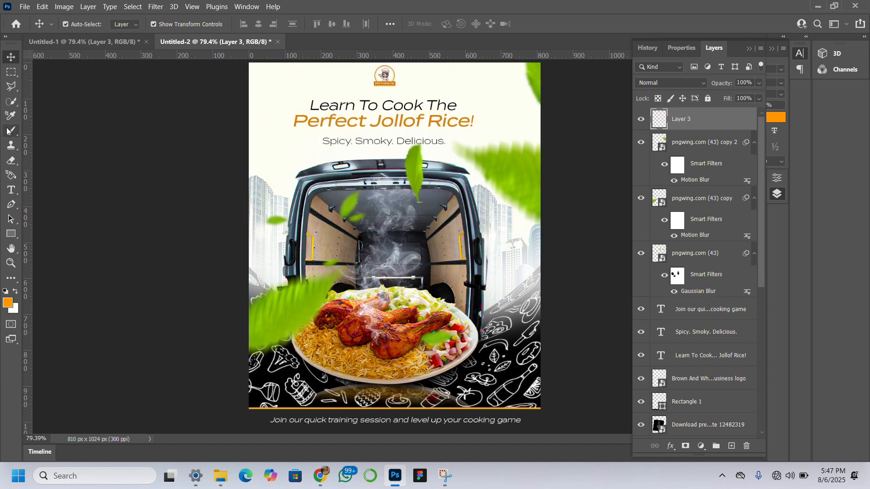
click(390, 239)
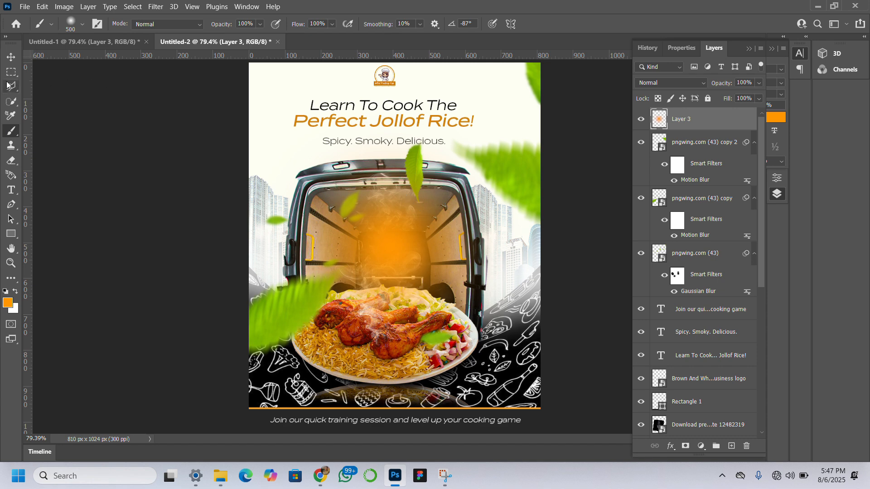
click(10, 56)
click(10, 56)
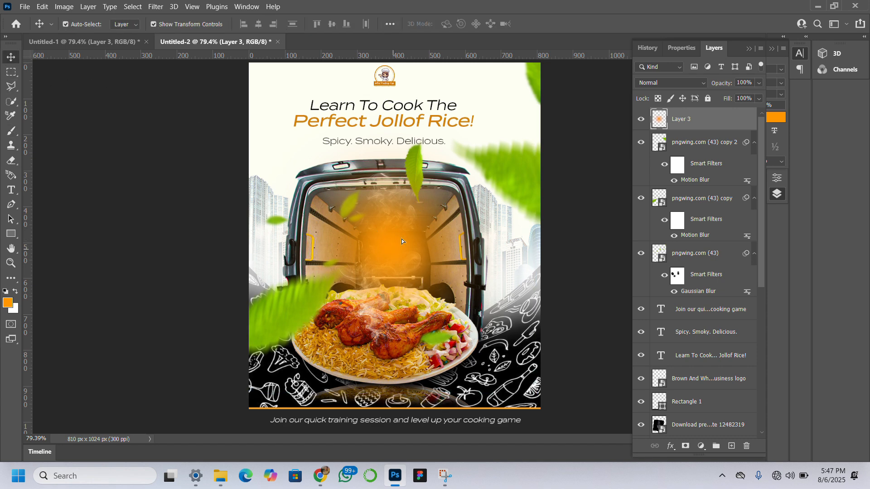
drag(401, 238, 480, 125)
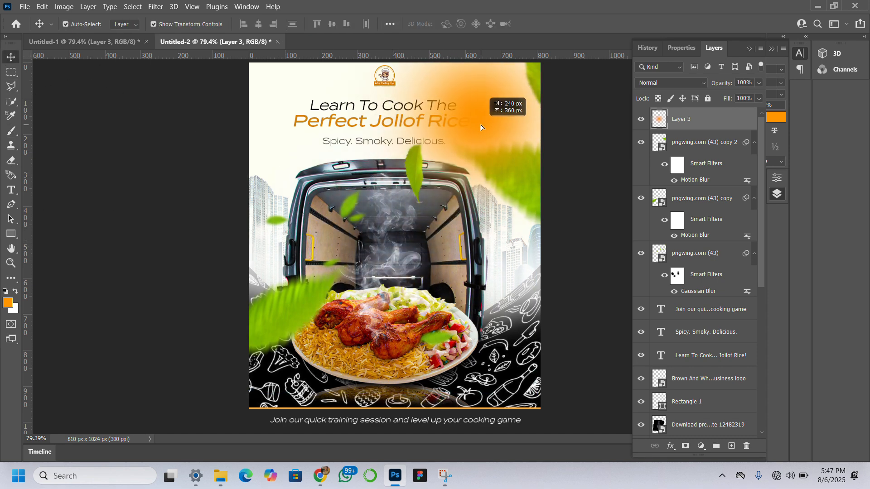
Set the orange glow layer's blend mode to Screen and shift it slightly left over the end of the headline.
click(698, 86)
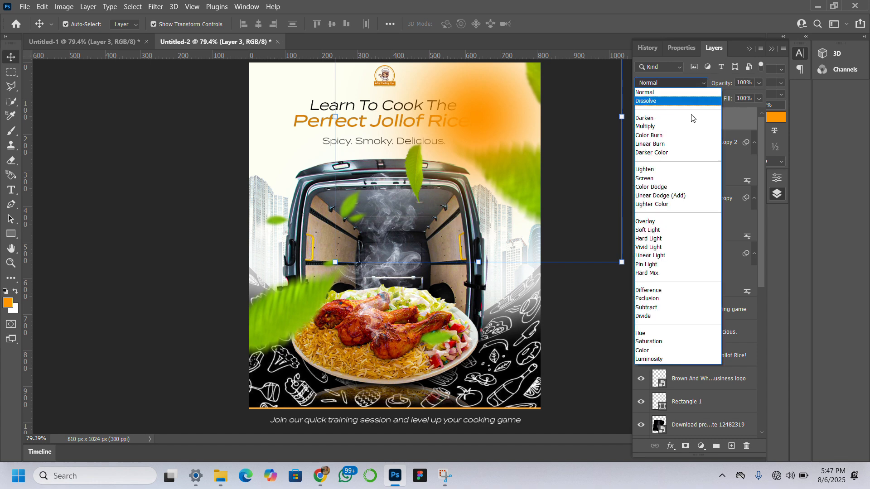
click(685, 180)
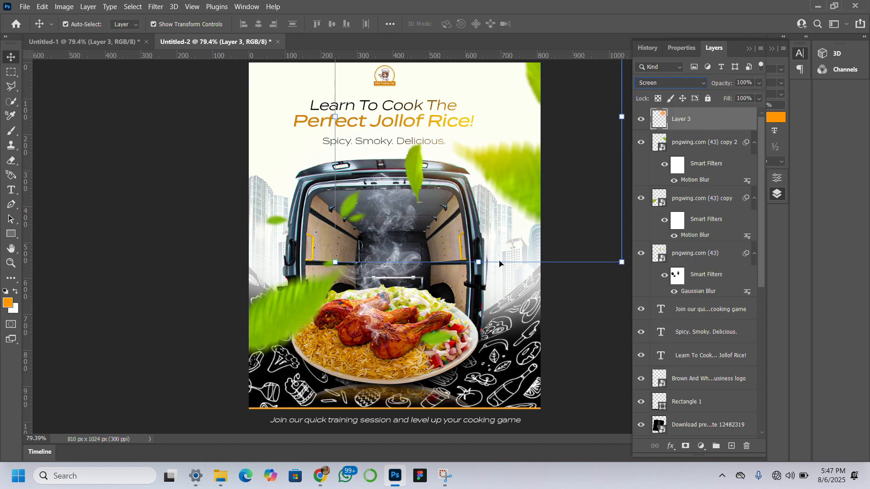
drag(490, 135, 482, 132)
key(Left)
key(Left)
key(Left)
key(Left)
key(Left)
key(Left)
key(Left)
key(Left)
key(Left)
key(Left)
key(Left)
key(Left)
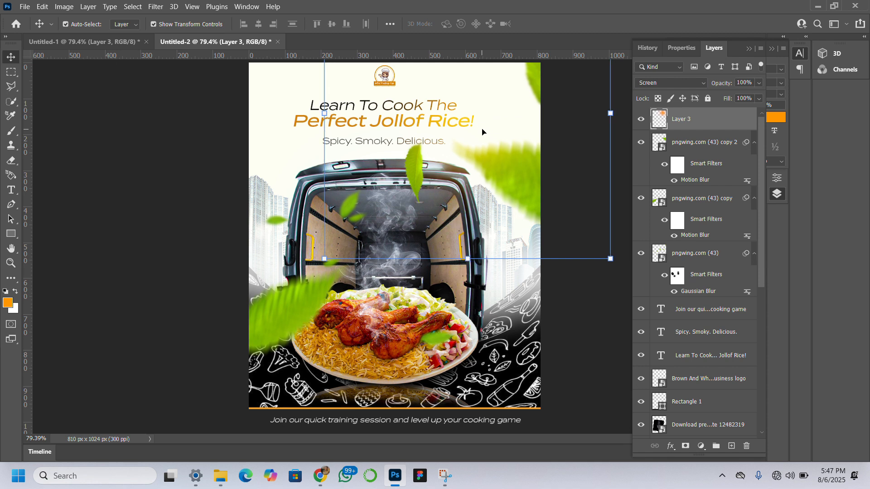
key(Down)
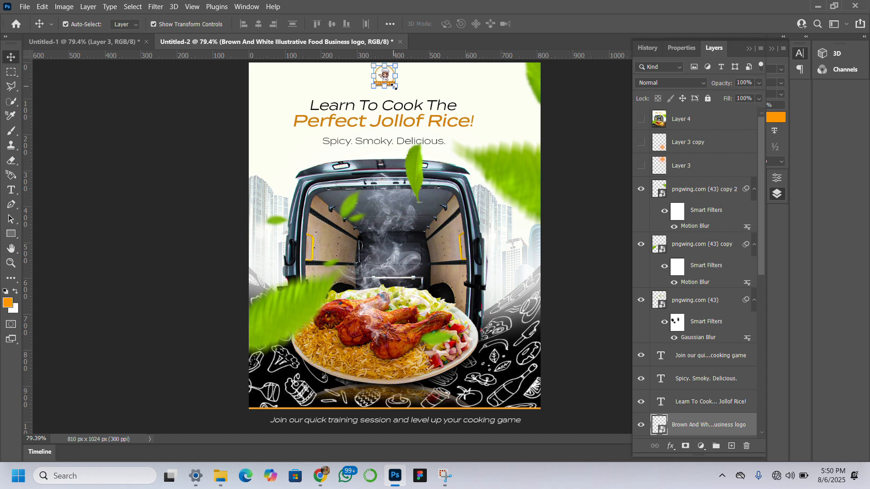
Enlarge the logo to 6.90% above the headline and nudge the "Spicy. Smoky. Delicious." tagline slightly down.
mouse_move(394, 86)
mouse_down()
mouse_move(410, 100)
mouse_move(390, 87)
mouse_up()
key(Return)
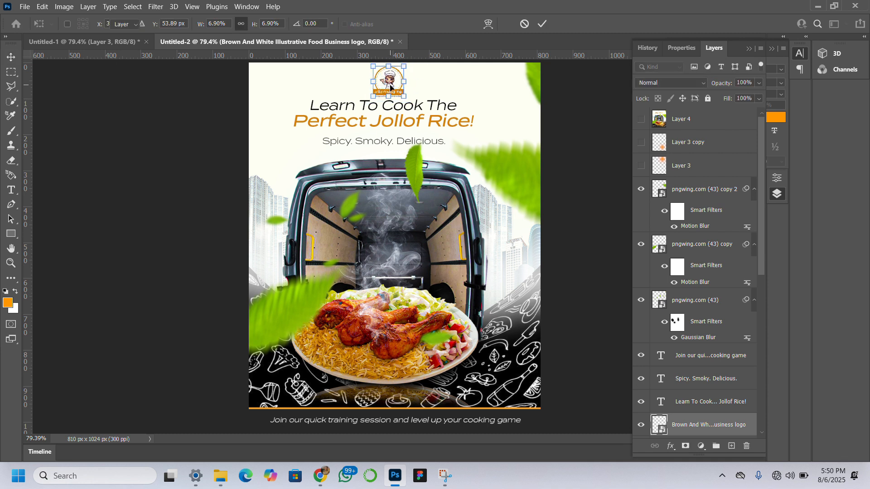
click(373, 142)
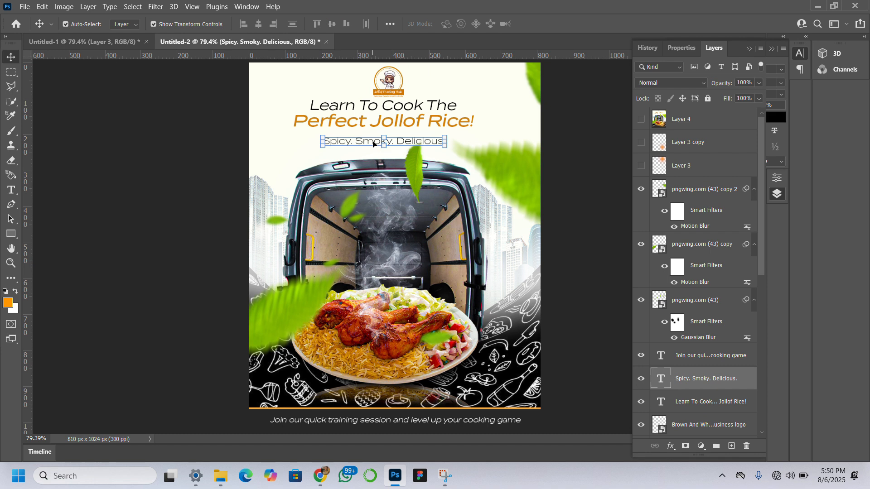
key(Down)
key(Down)
key(Down)
key(Down)
Nudge the "Learn To Cook The Perfect Jollof Rice!" headline down to leave more space below the logo.
click(390, 108)
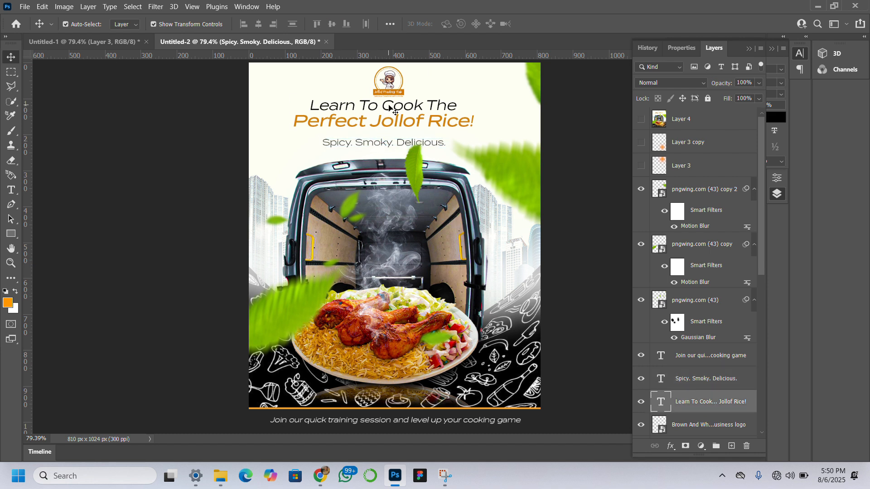
key(Down)
key(Down)
key(Down)
key(Down)
key(Down)
key(Down)
key(Down)
key(Down)
key(Down)
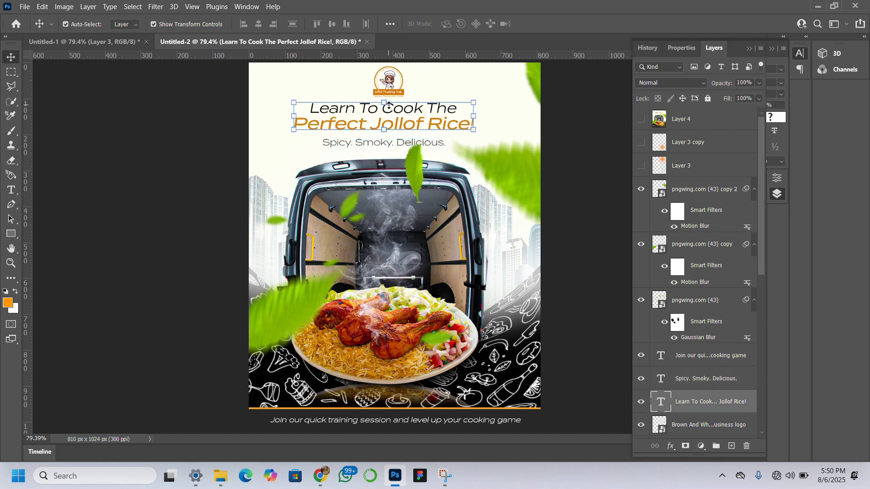
click(138, 145)
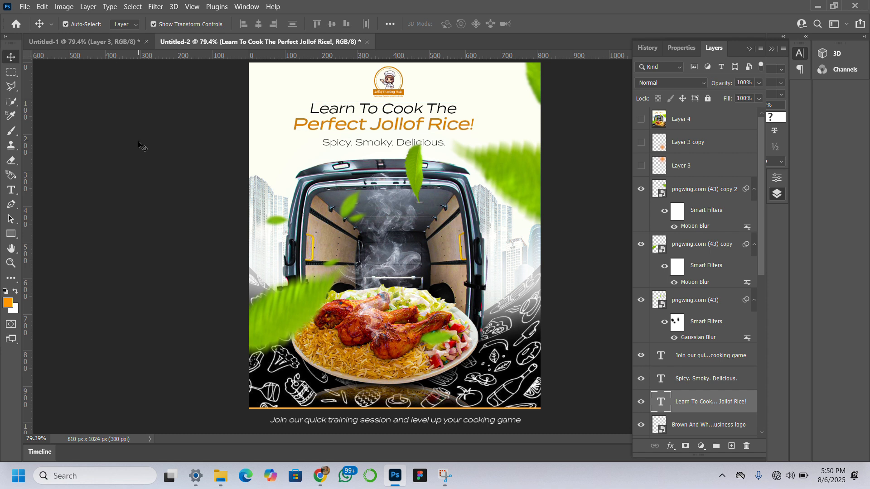
Delete the old hidden merged Layer 4 and make the orange glow on Layer 3 visible again.
scroll(680, 135, down, 1)
click(680, 120)
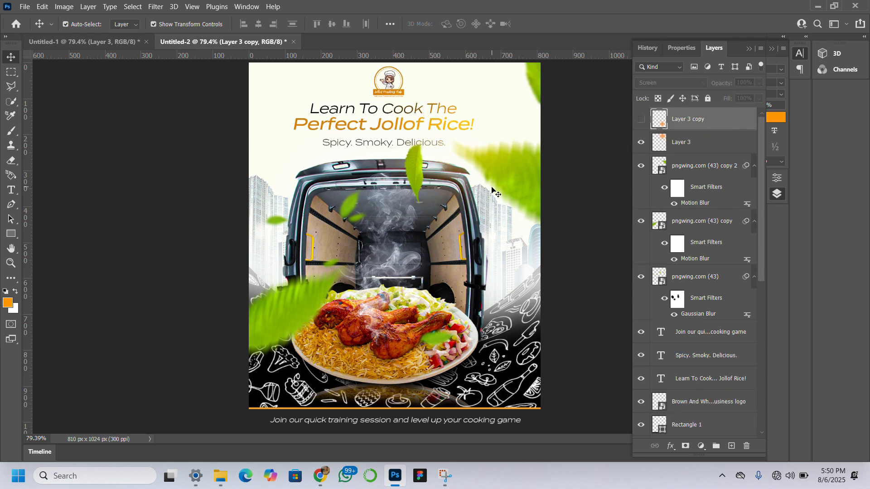
key(ctrl)
ctrl+click(581, 192)
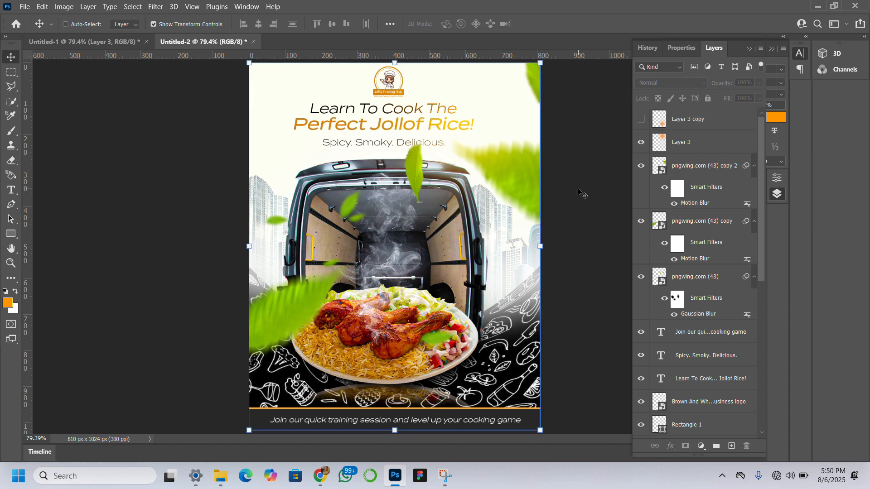
Stamp all visible layers into a new merged layer and delete the hidden Layer 3 copy.
key(ctrl+shift+alt+e)
click(681, 126)
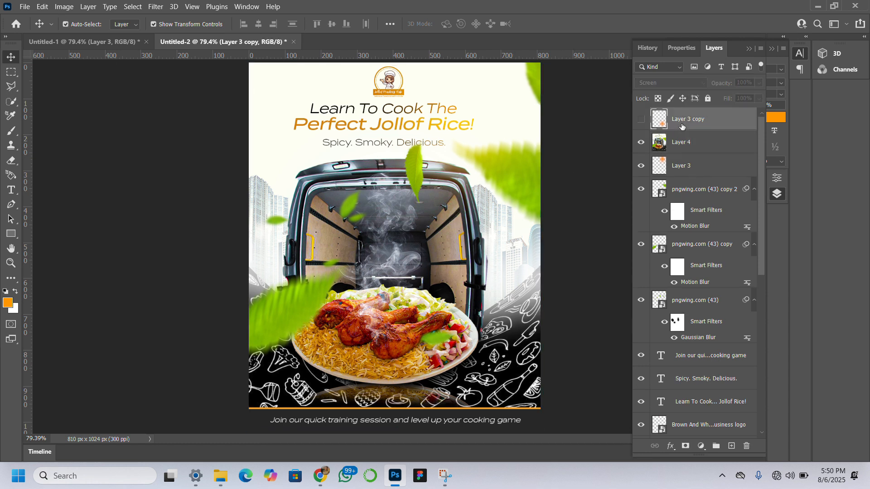
key(Delete)
Open the Camera Raw Filter for the merged flyer layer.
click(156, 6)
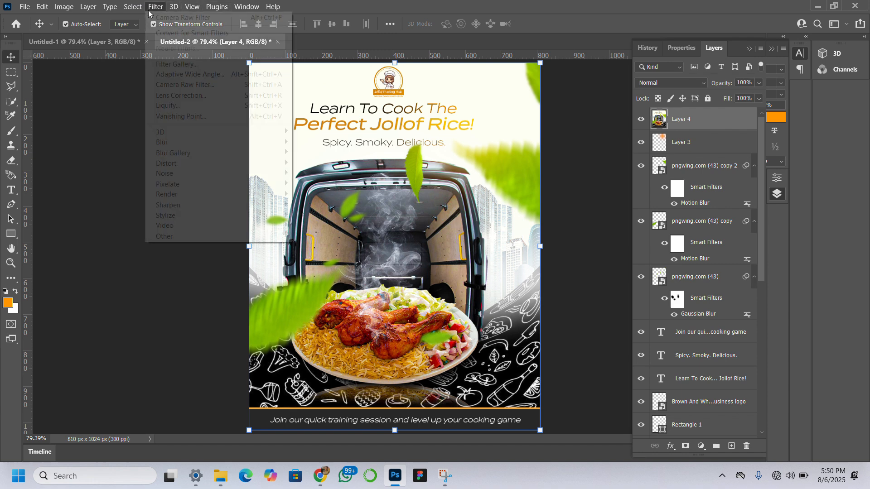
click(180, 18)
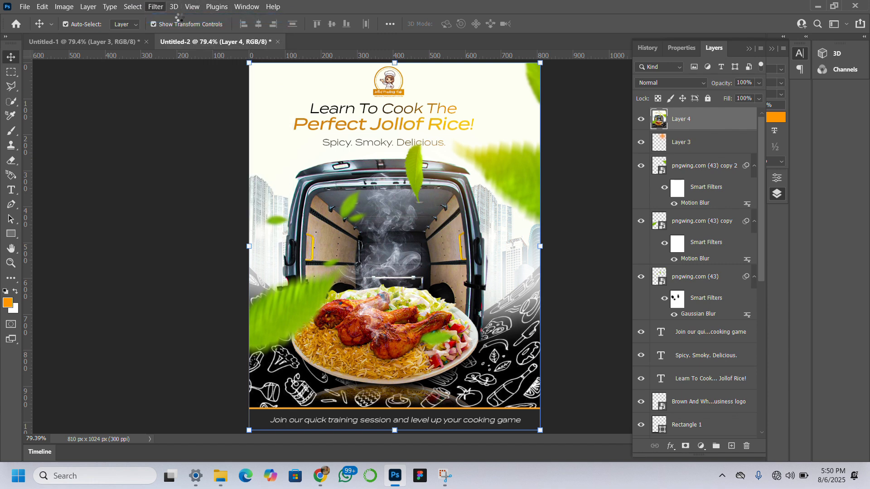